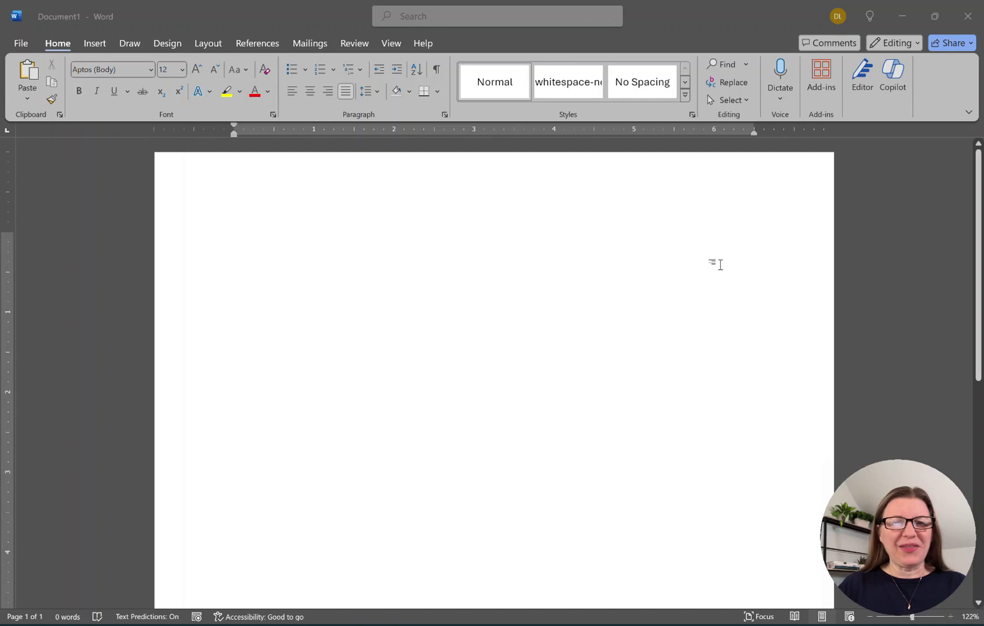
# Insert a Labeled Hierarchy SmartArt graphic from the Hierarchy category.
pyautogui.click(166, 115)
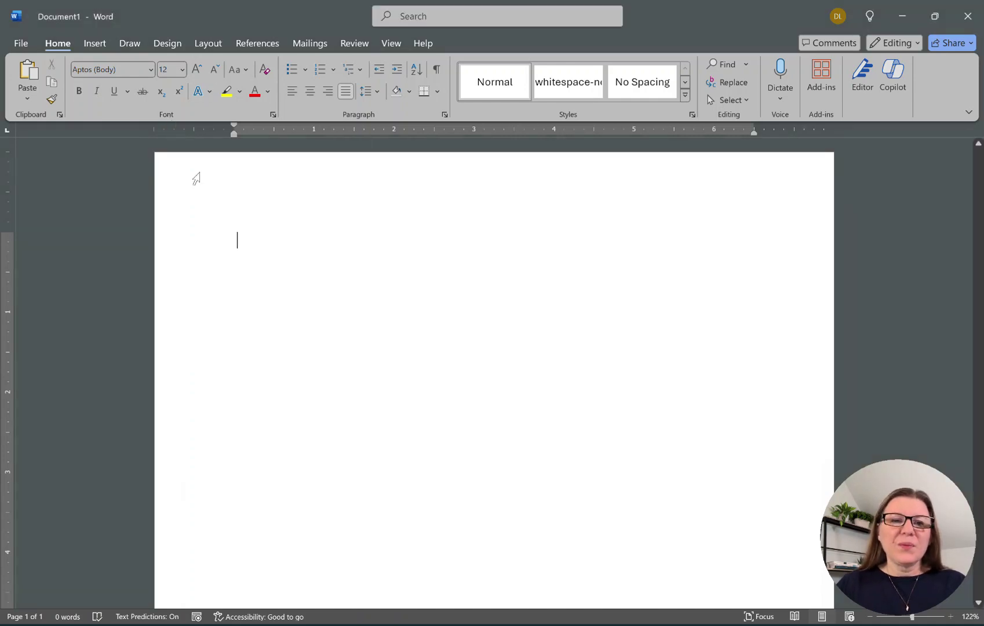
pyautogui.click(91, 40)
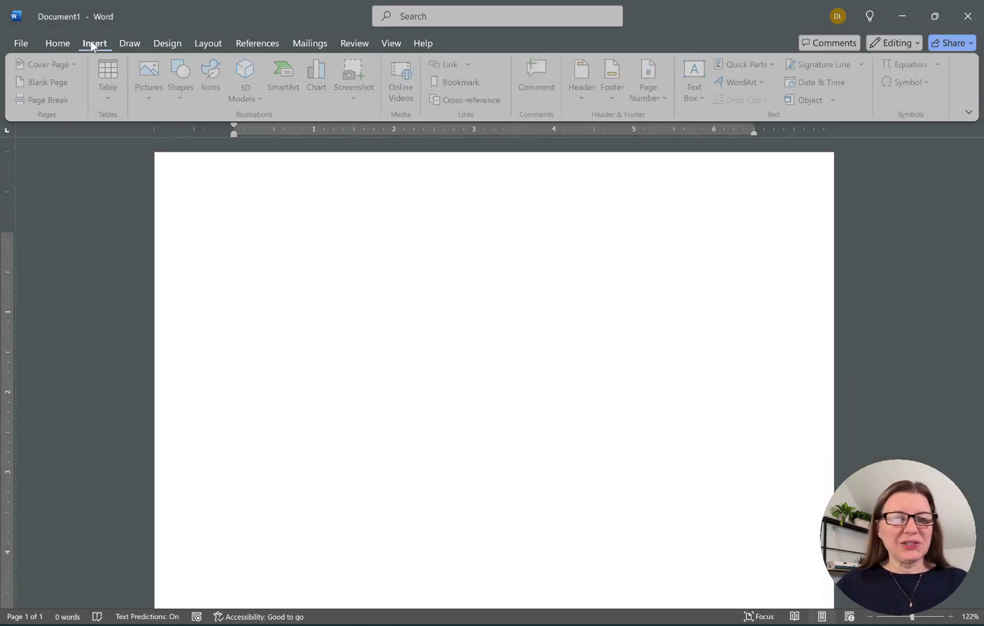
pyautogui.click(288, 94)
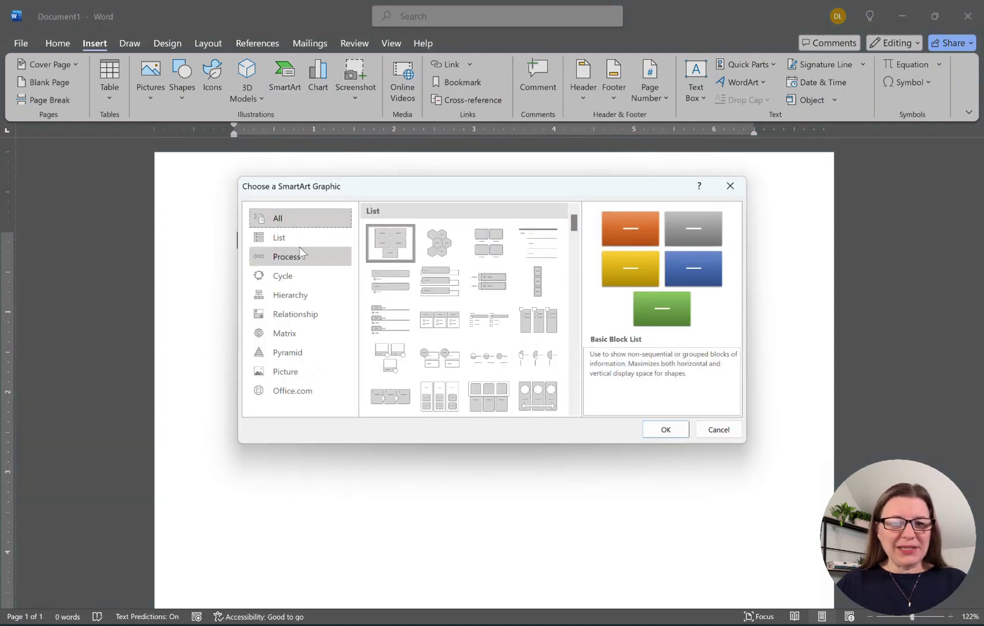
pyautogui.click(296, 296)
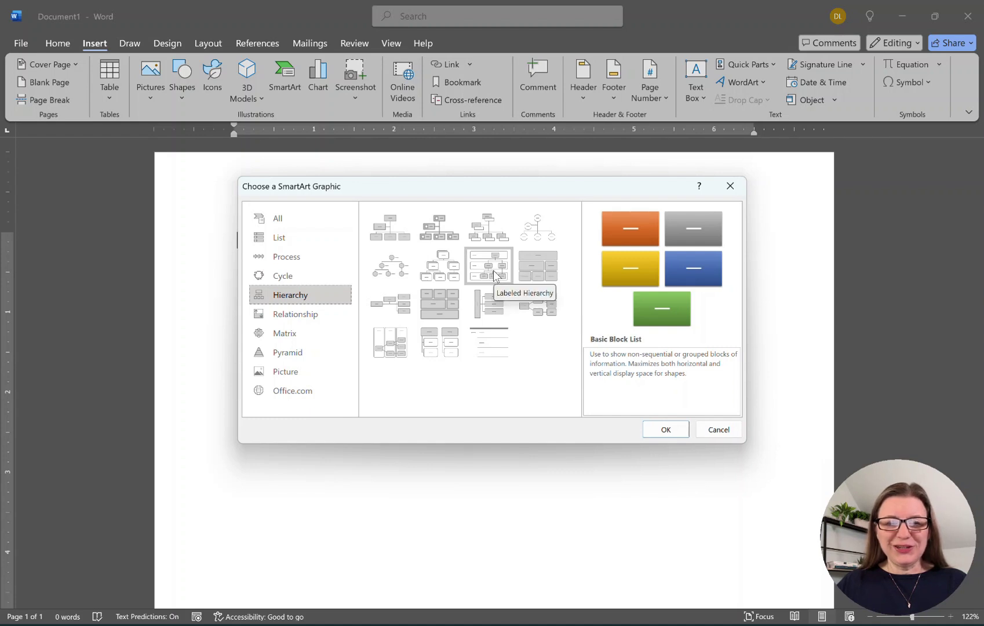
pyautogui.click(493, 270)
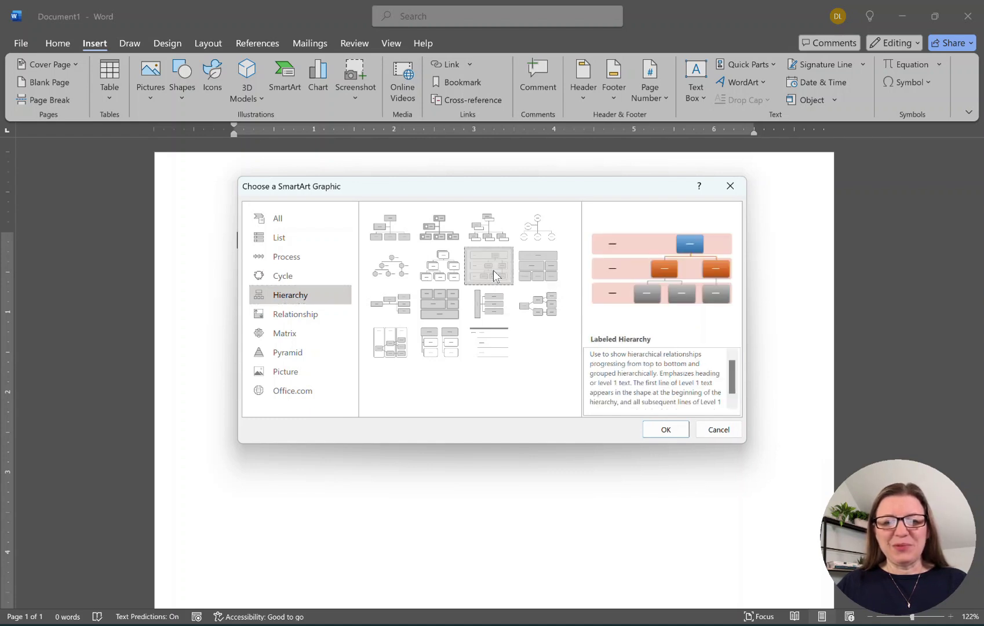
pyautogui.click(661, 429)
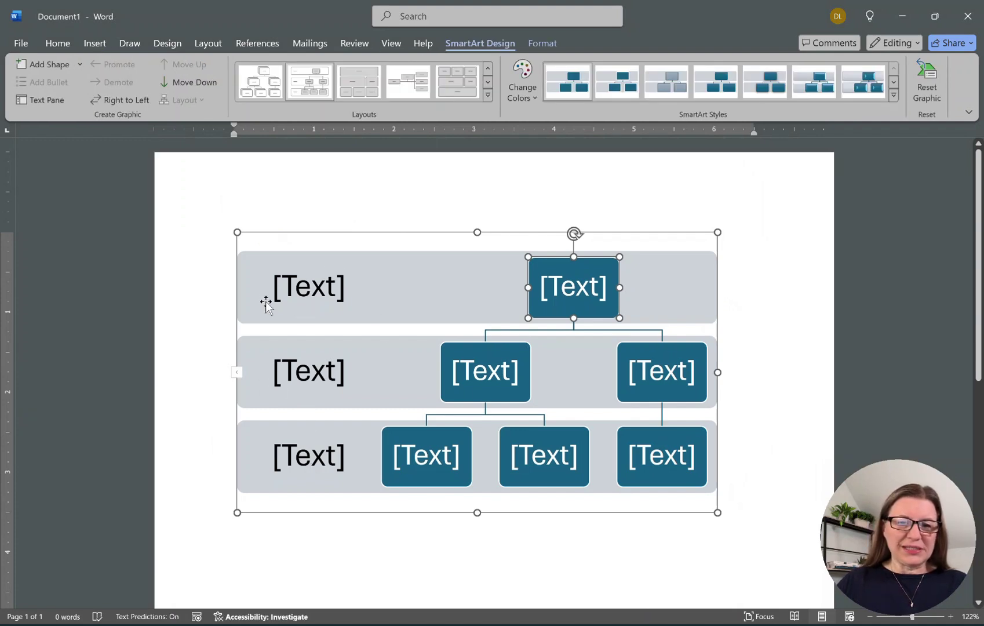
# Delete the bottom, middle and top grey label bands from the SmartArt.
pyautogui.click(254, 467)
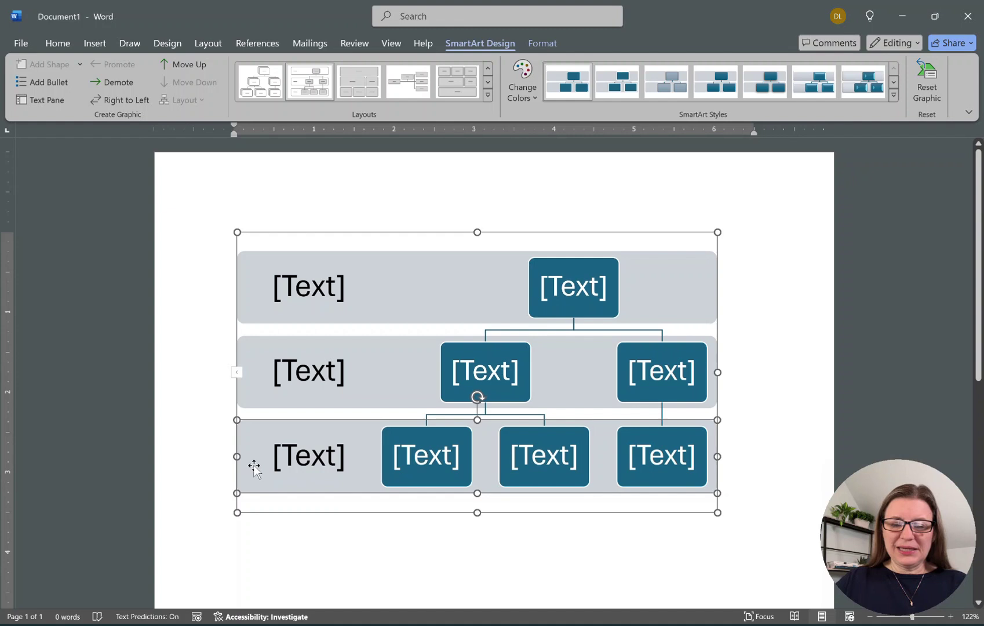
pyautogui.press('Delete')
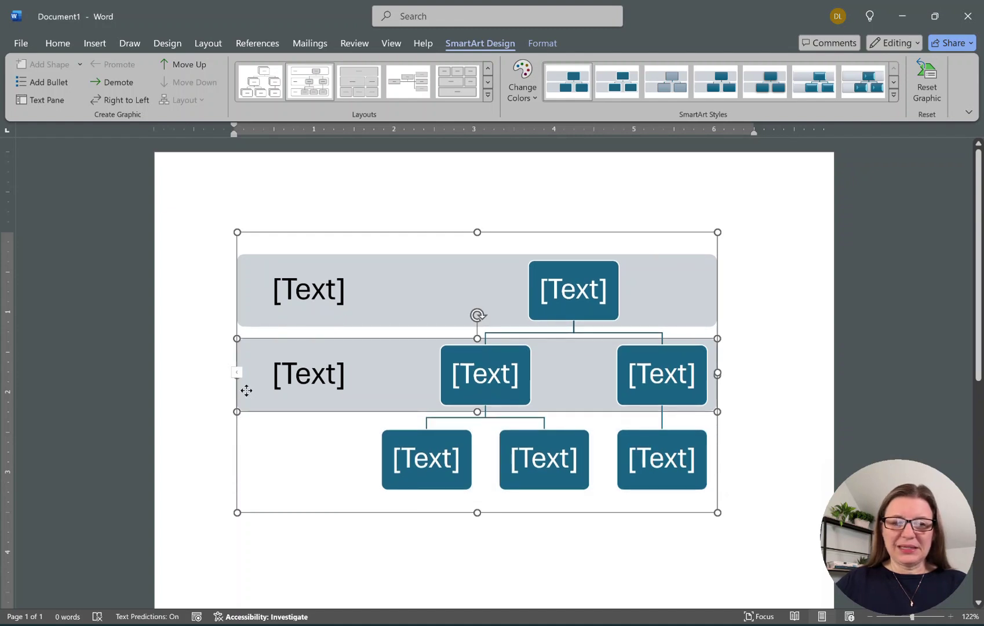
pyautogui.press('Delete')
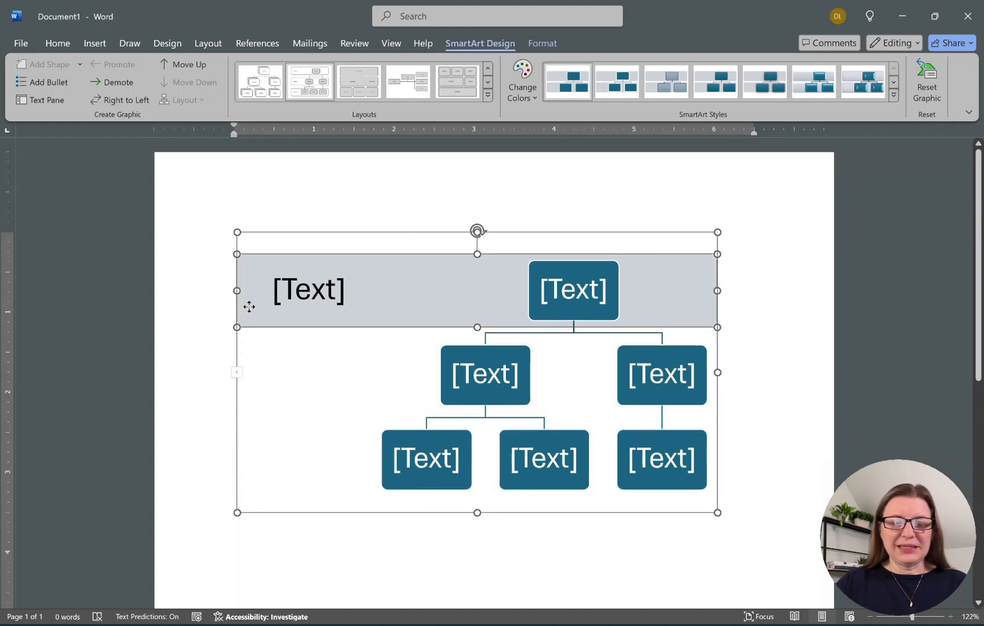
pyautogui.press('Delete')
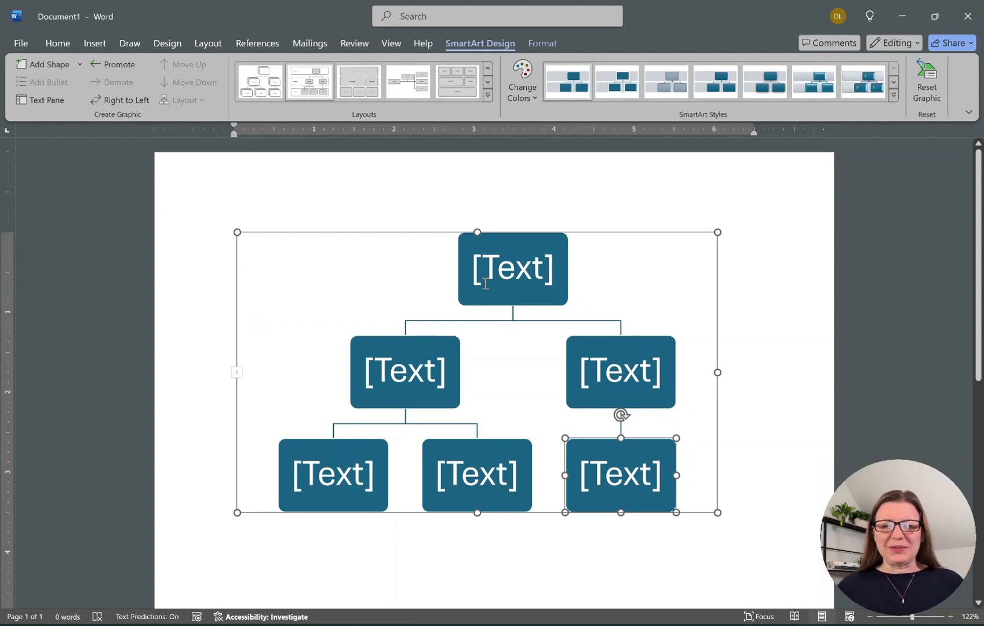
# Type MCRA into the top box of the hierarchy.
pyautogui.click(500, 284)
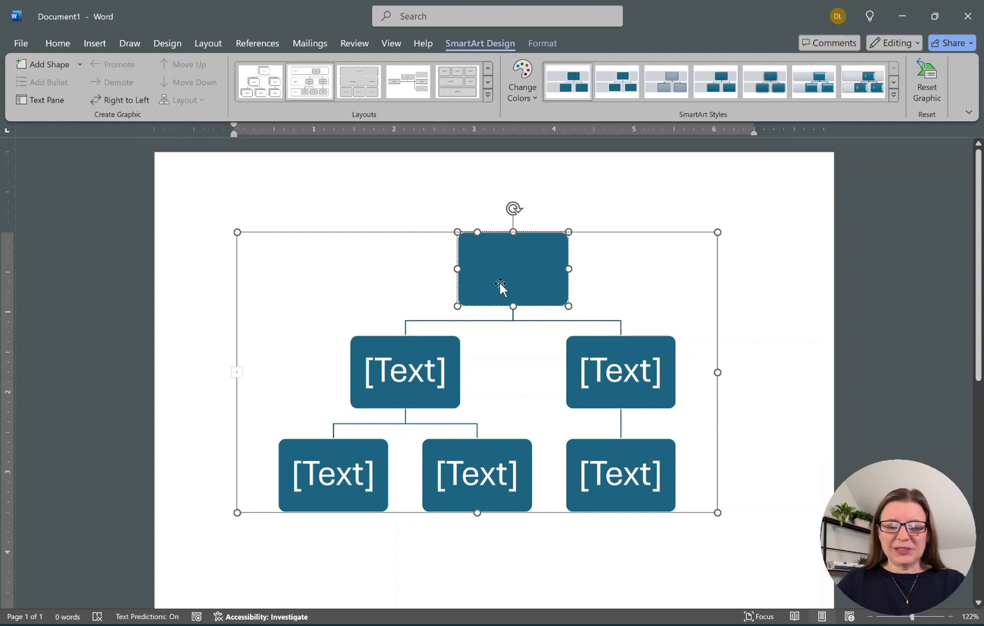
pyautogui.write('MCRC')
pyautogui.press('BackSpace')
pyautogui.write('A')
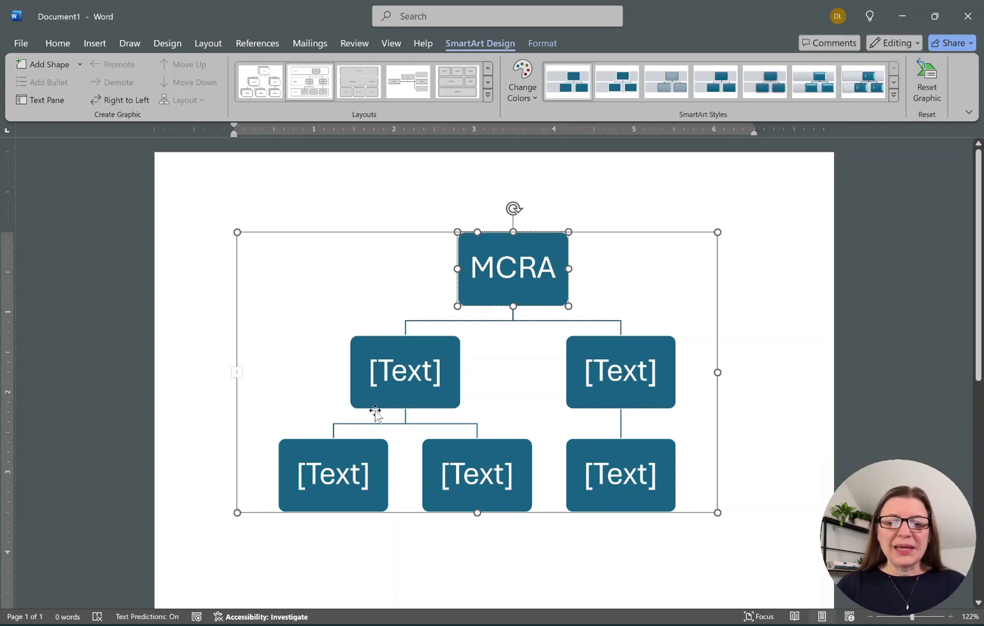
# Label the two second-level boxes Child #1 and Child #2.
pyautogui.click(395, 372)
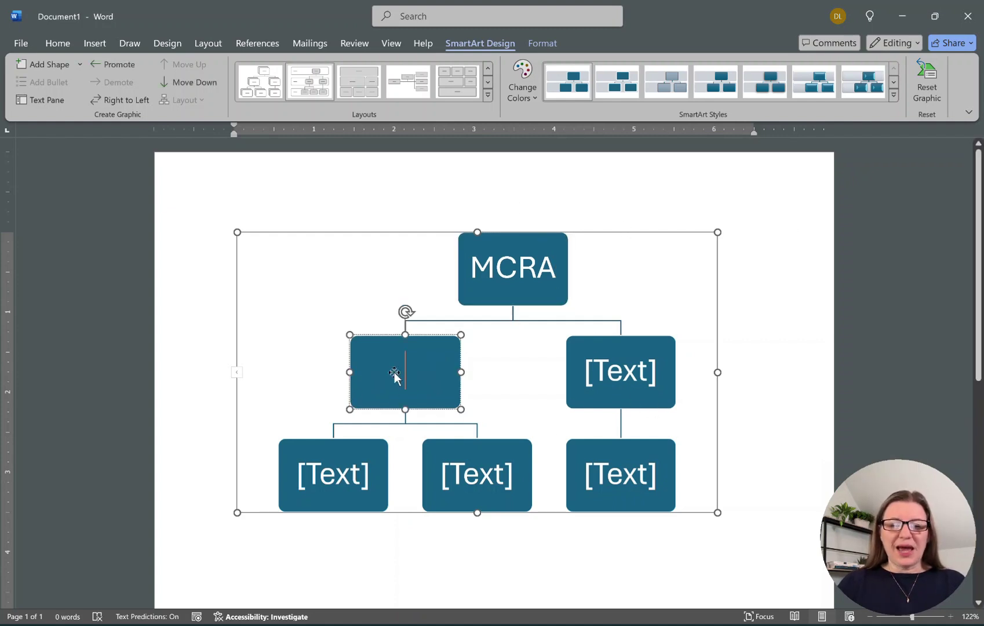
pyautogui.write('Child #1')
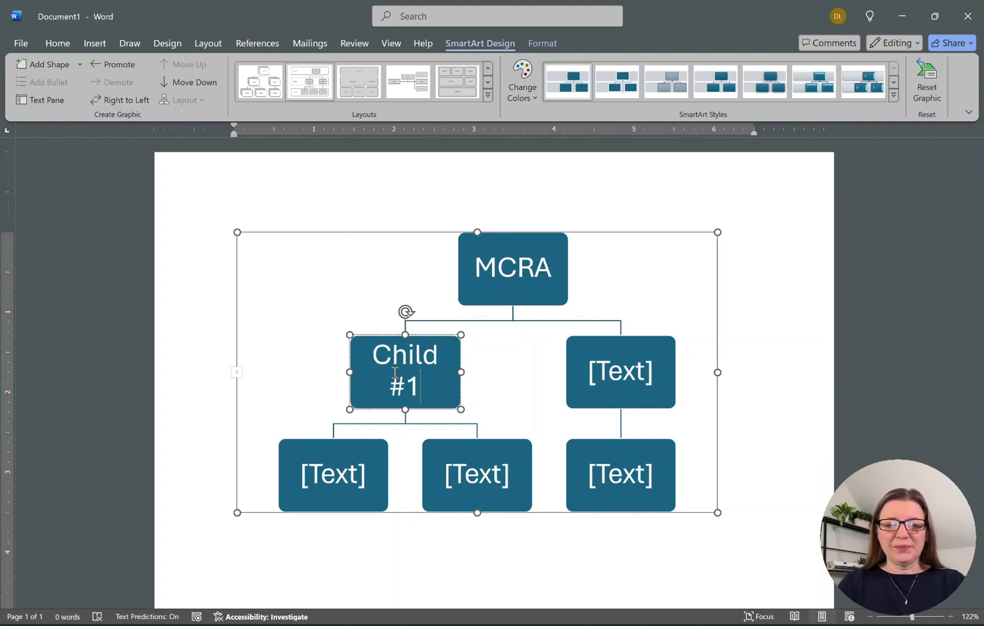
pyautogui.click(629, 366)
pyautogui.write('C')
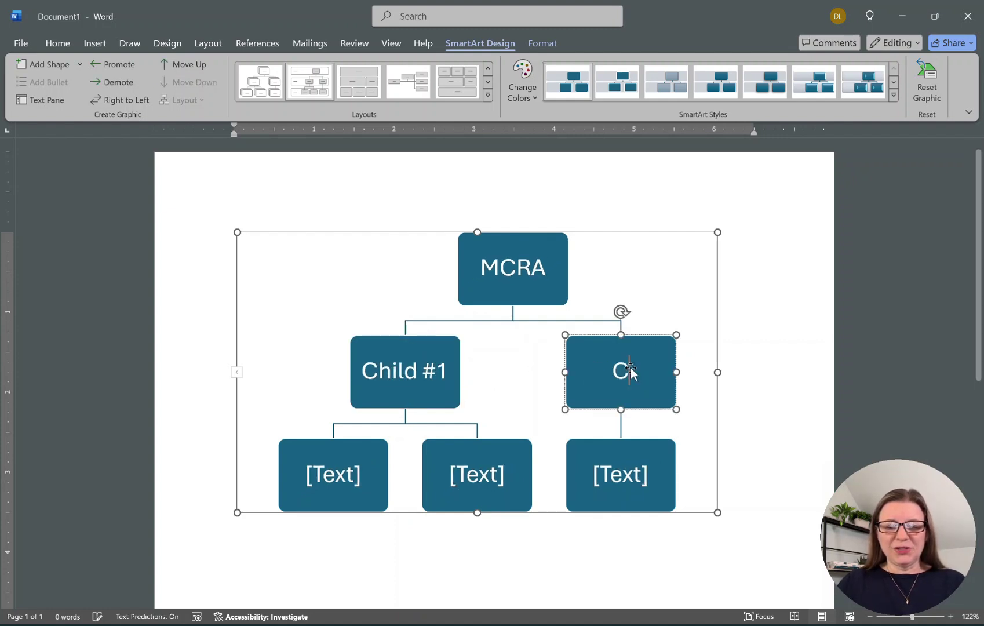
pyautogui.write('hild #2')
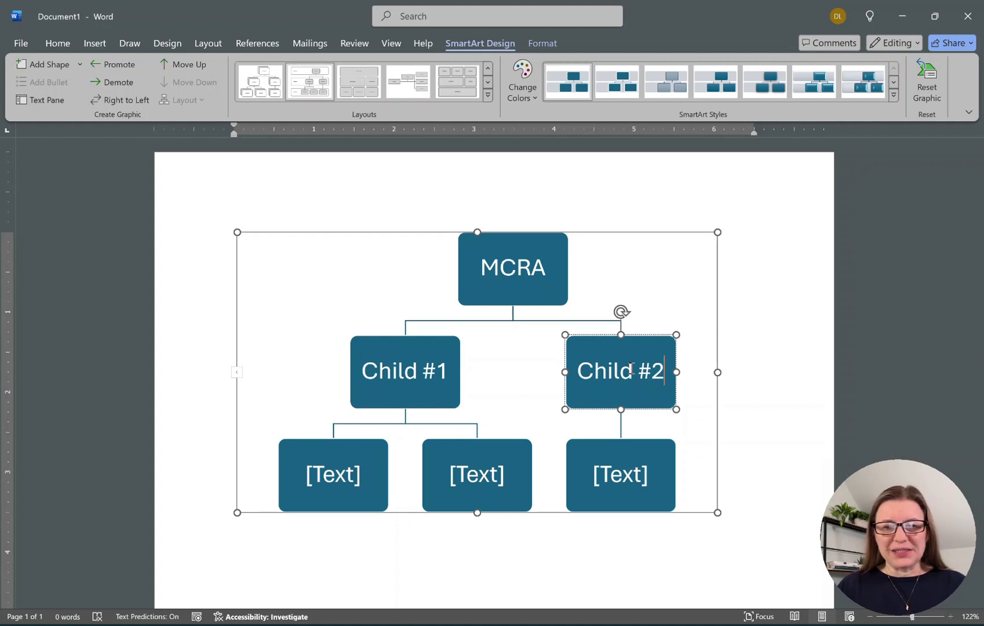
# Add two shapes after Child #2 and promote the lower one to the child level.
pyautogui.click(808, 288)
pyautogui.click(654, 399)
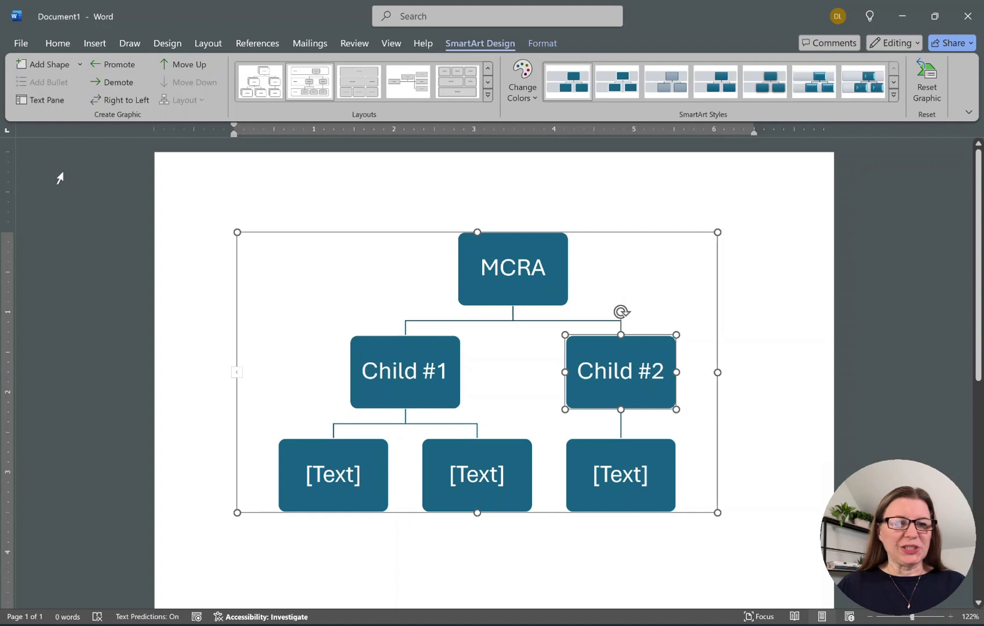
pyautogui.click(40, 64)
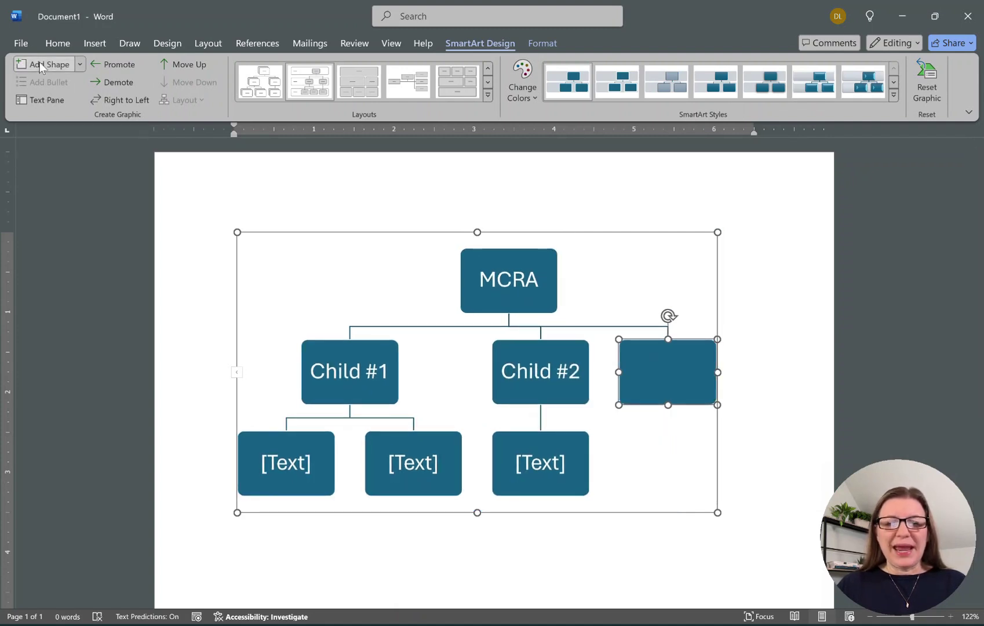
pyautogui.click(39, 63)
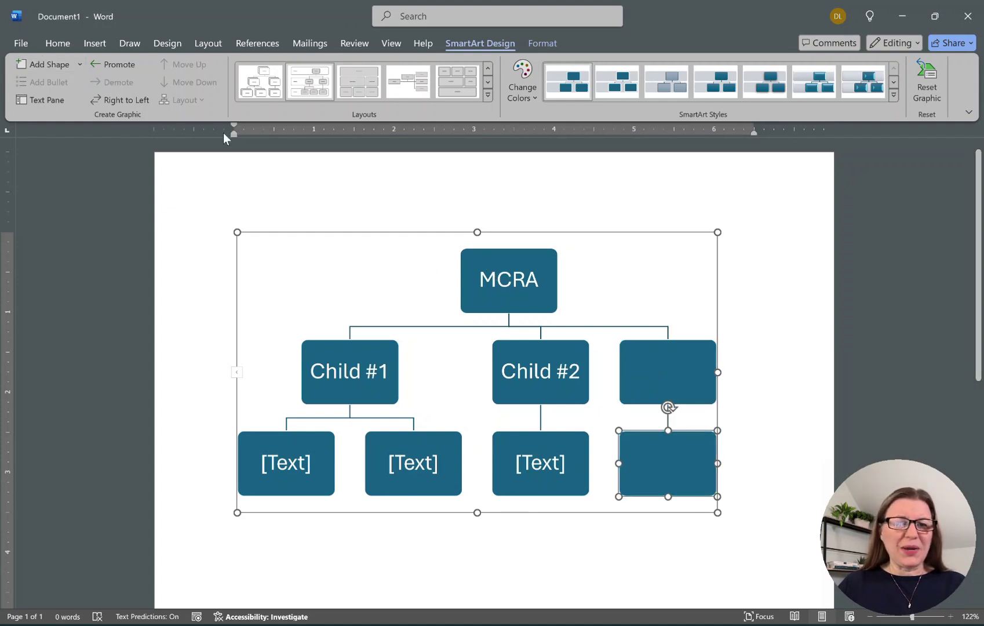
pyautogui.click(129, 64)
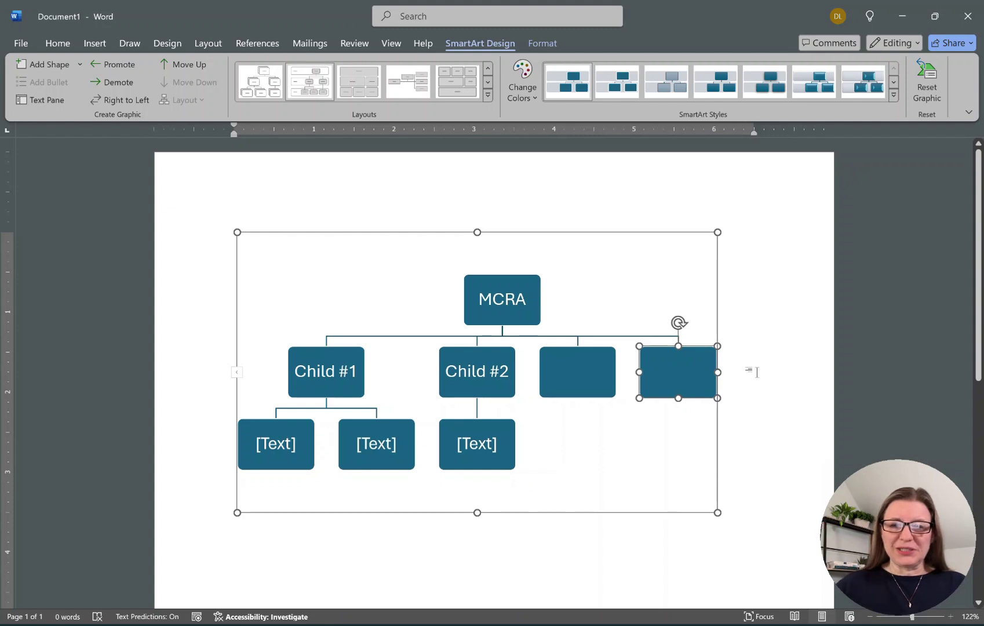
# Label the two new child boxes Child #3 and Child #4.
pyautogui.click(573, 369)
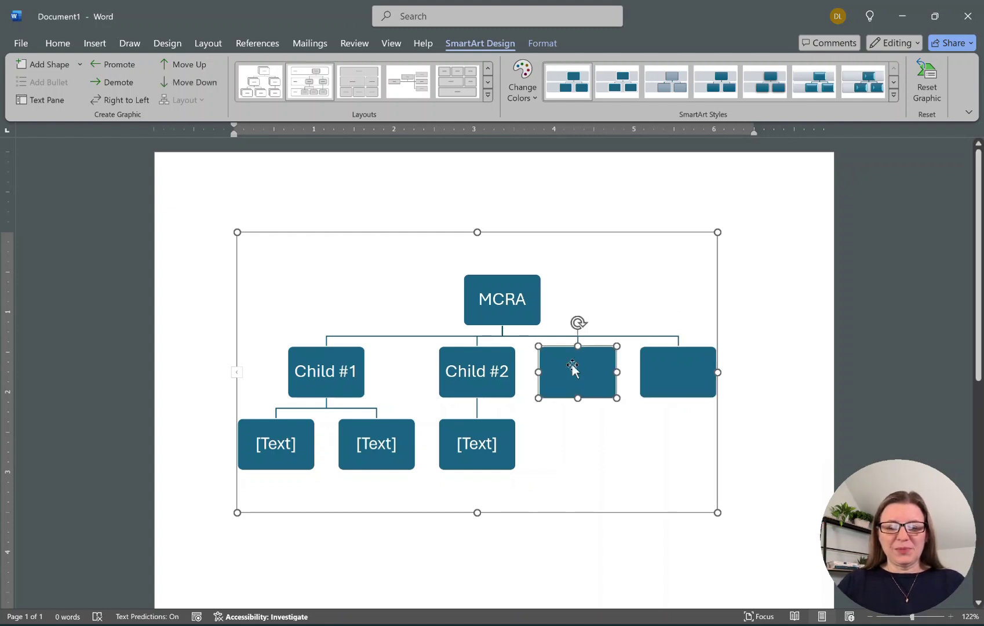
pyautogui.write('Child #3')
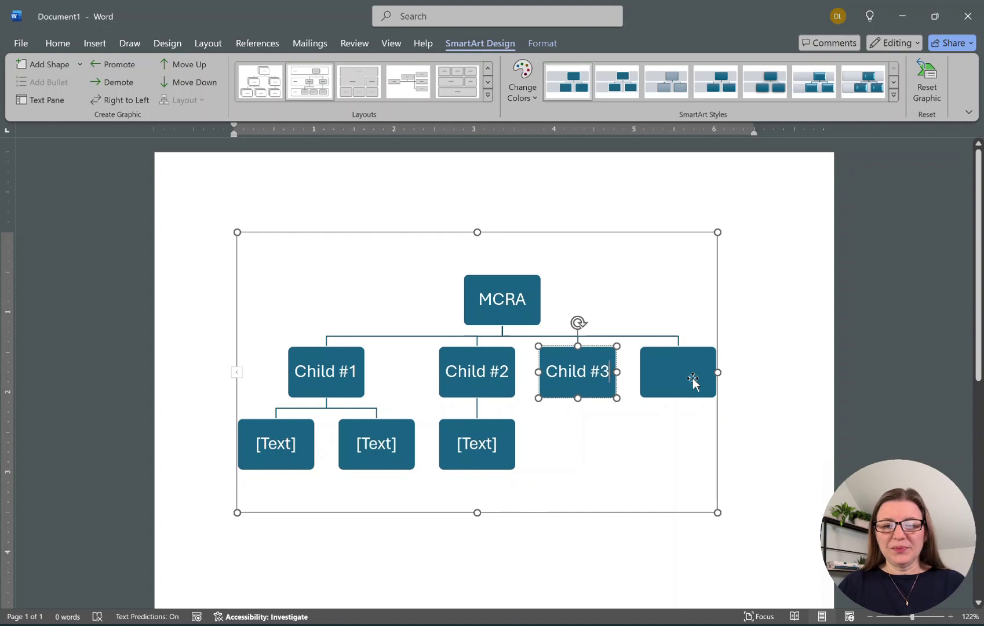
pyautogui.click(695, 380)
pyautogui.write('Child')
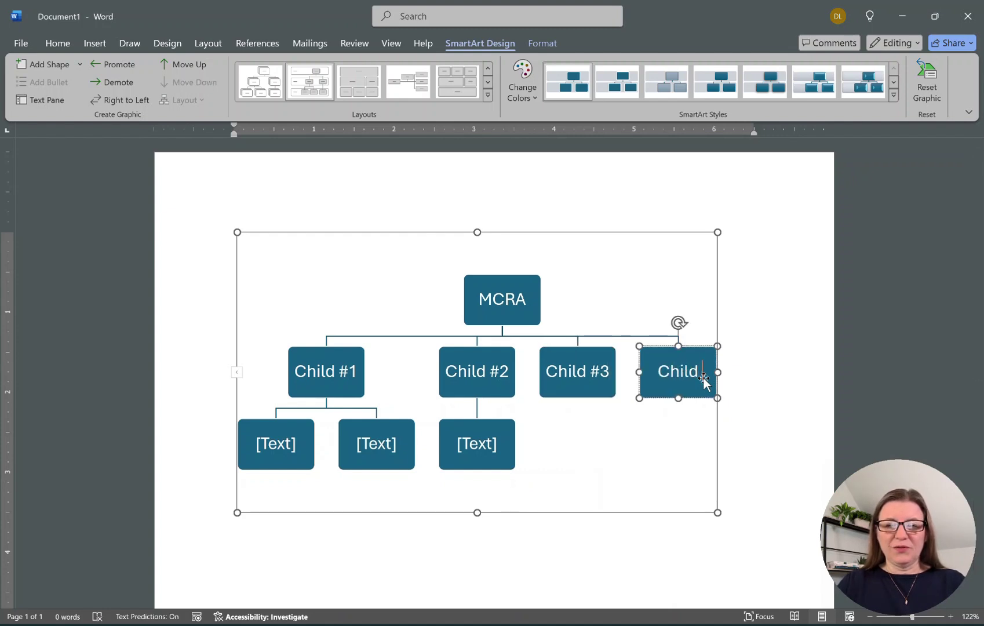
pyautogui.write(' #4')
pyautogui.click(753, 366)
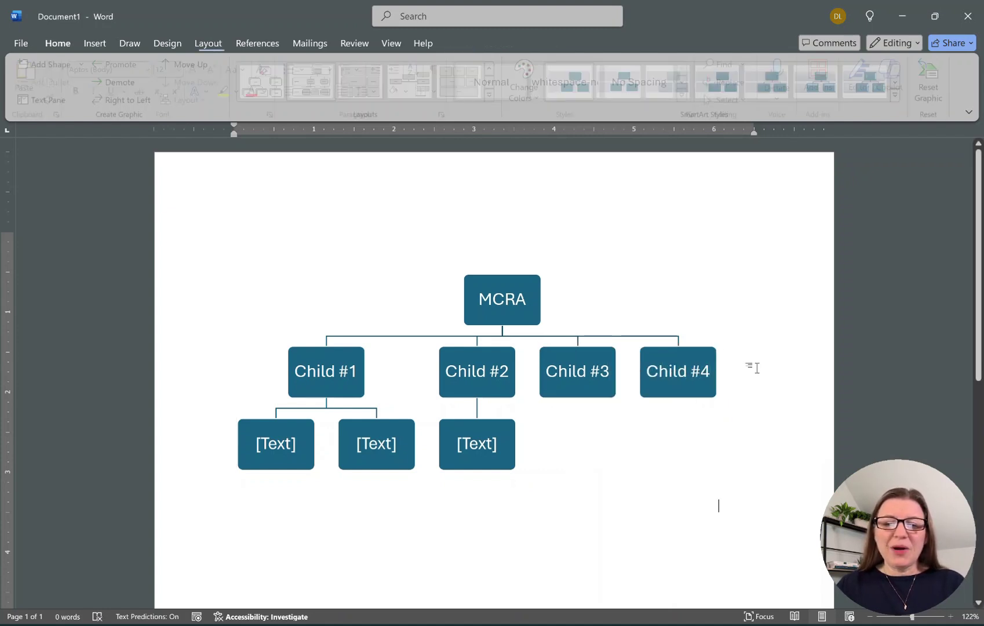
# Switch the page to landscape and drag the SmartArt wider to fill the page.
pyautogui.click(212, 44)
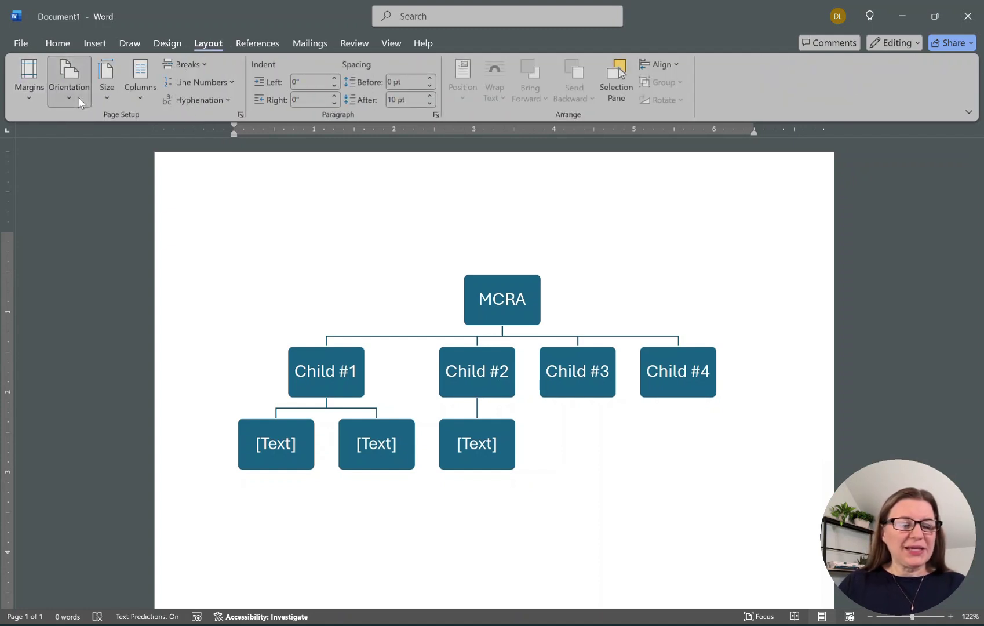
pyautogui.click(78, 99)
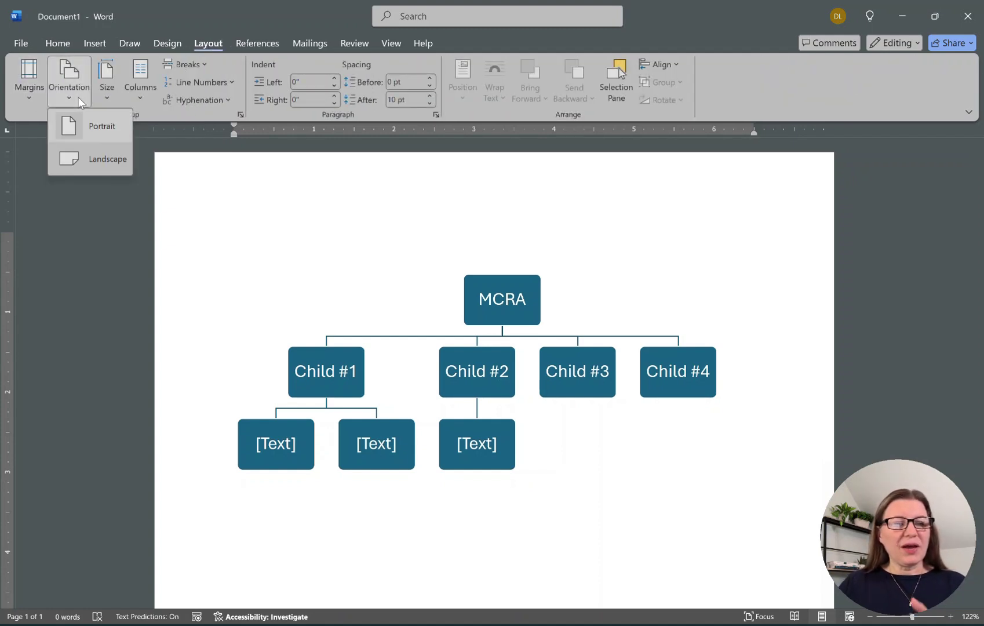
pyautogui.click(99, 155)
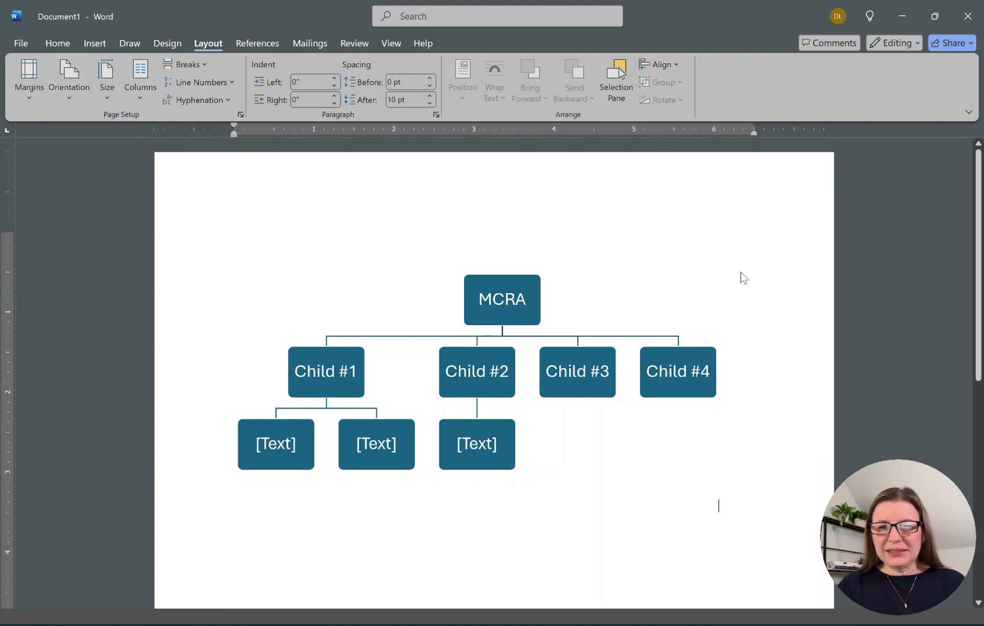
pyautogui.click(476, 462)
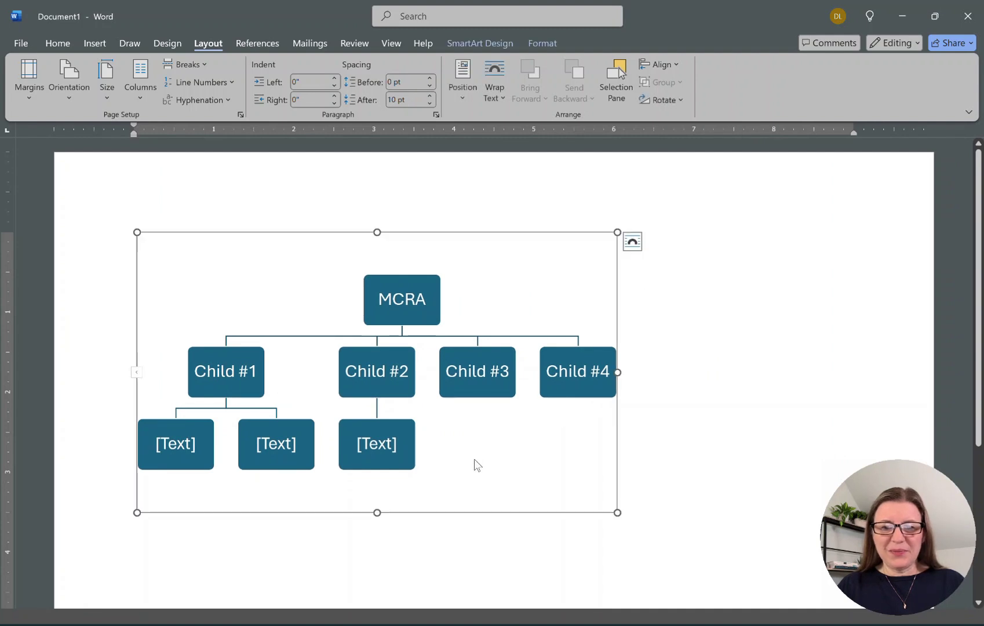
pyautogui.moveTo(617, 232); pyautogui.dragTo(851, 224)
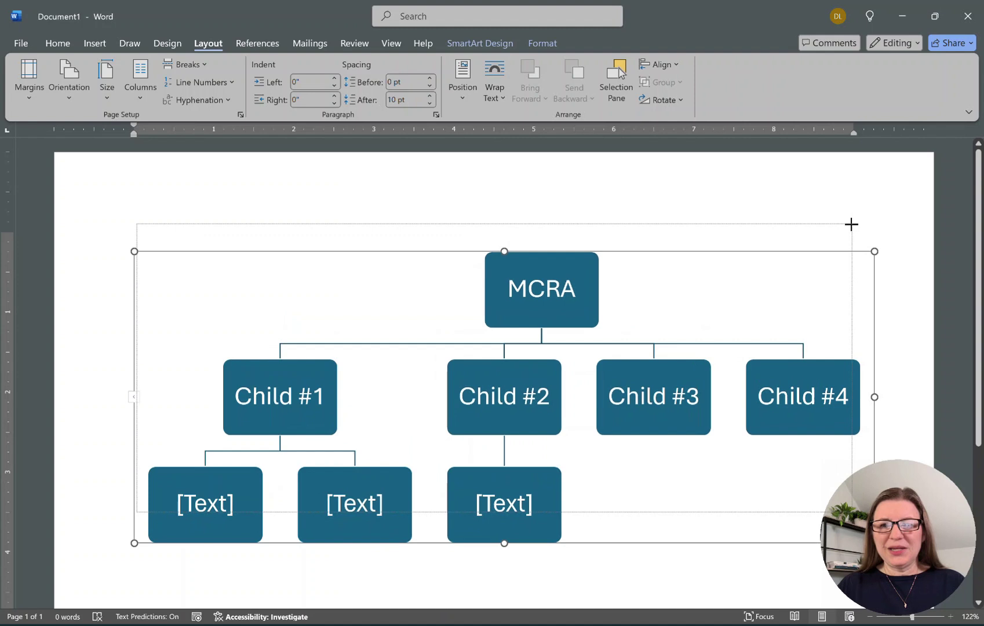
# Label the first bottom-row box Grandchild #1.
pyautogui.click(930, 261)
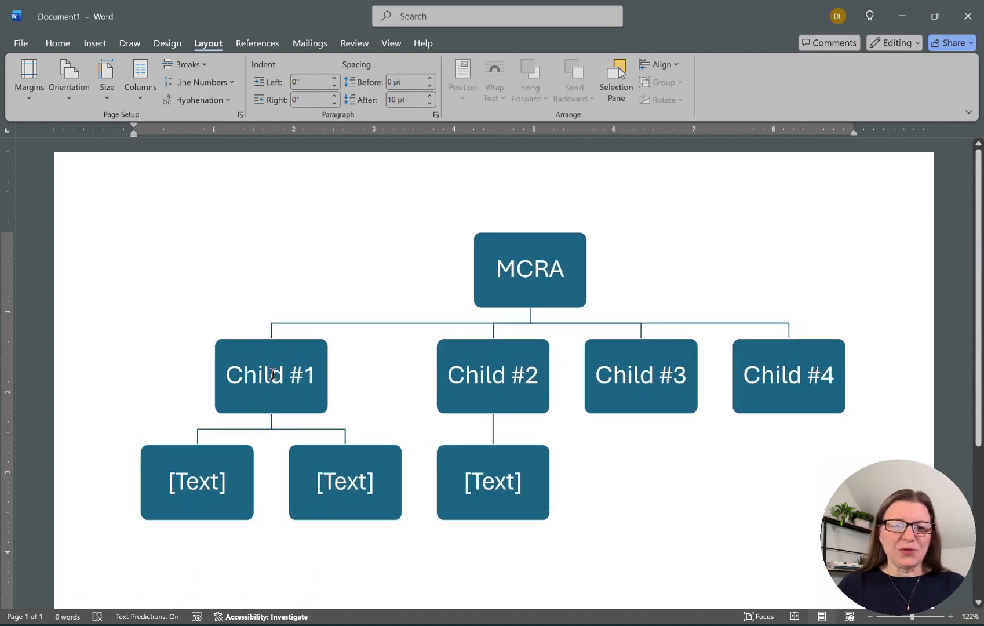
pyautogui.click(272, 374)
pyautogui.click(186, 493)
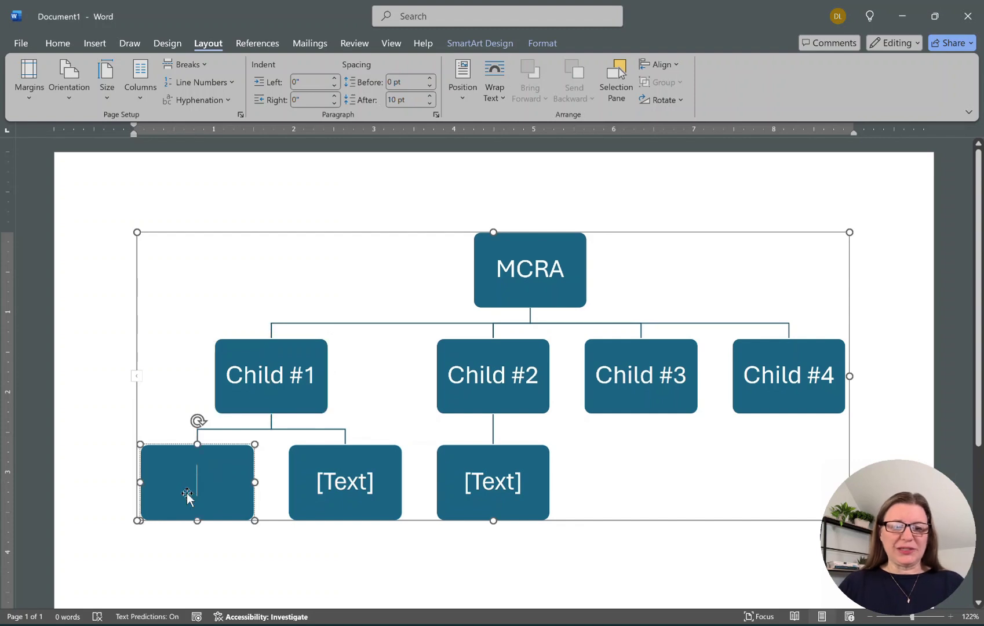
pyautogui.write('Grandch')
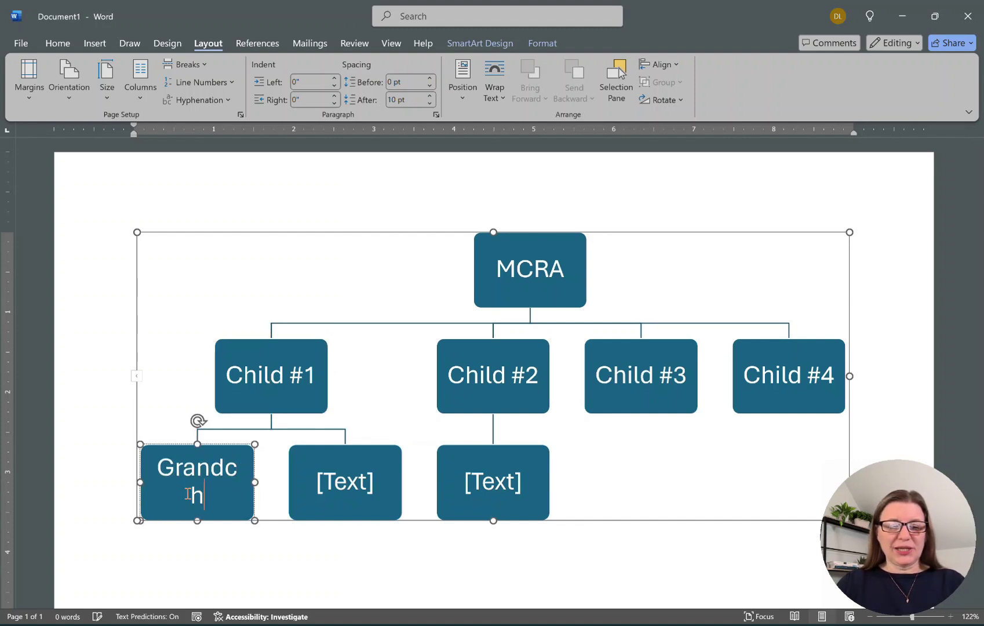
pyautogui.write('ild # 2')
pyautogui.press('BackSpace')
pyautogui.write('1')
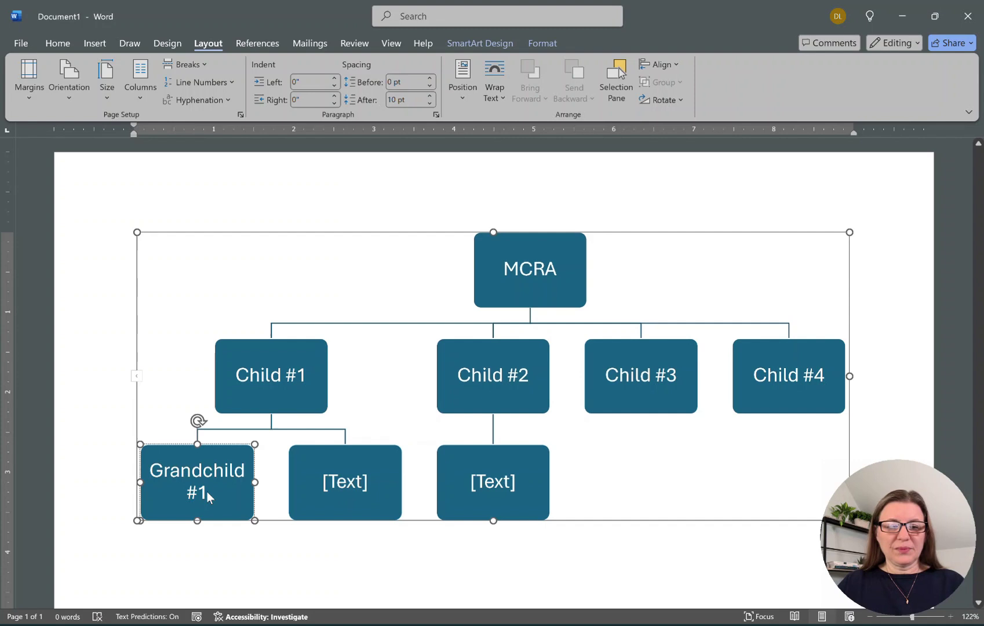
# Type Grandchild #2 and Grandchild #3 into the remaining bottom-row boxes.
pyautogui.click(342, 482)
pyautogui.write('Grandhil')
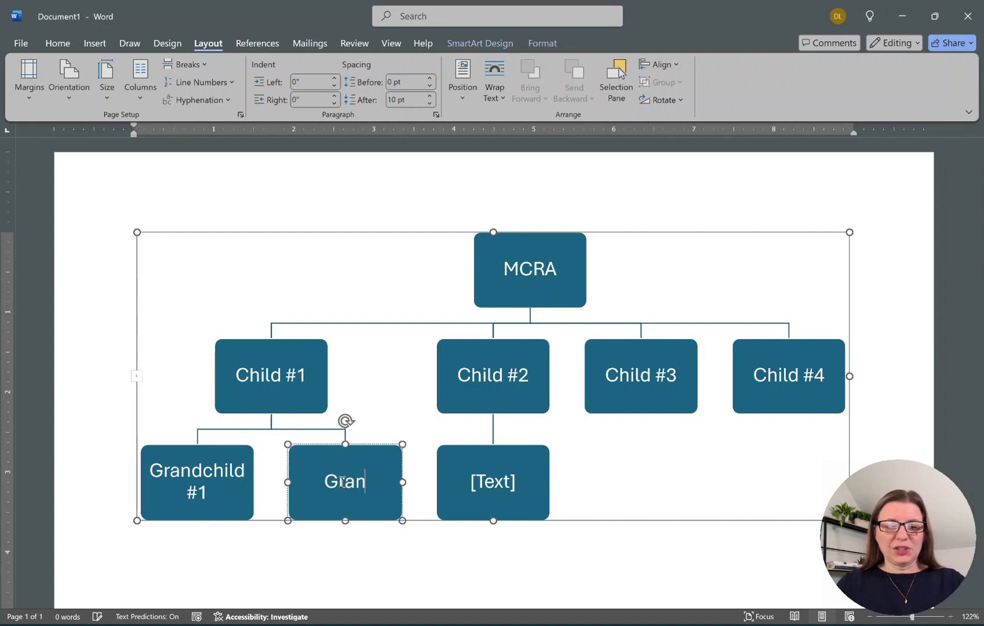
pyautogui.press('BackSpace')
pyautogui.press('BackSpace')
pyautogui.press('BackSpace')
pyautogui.write('child')
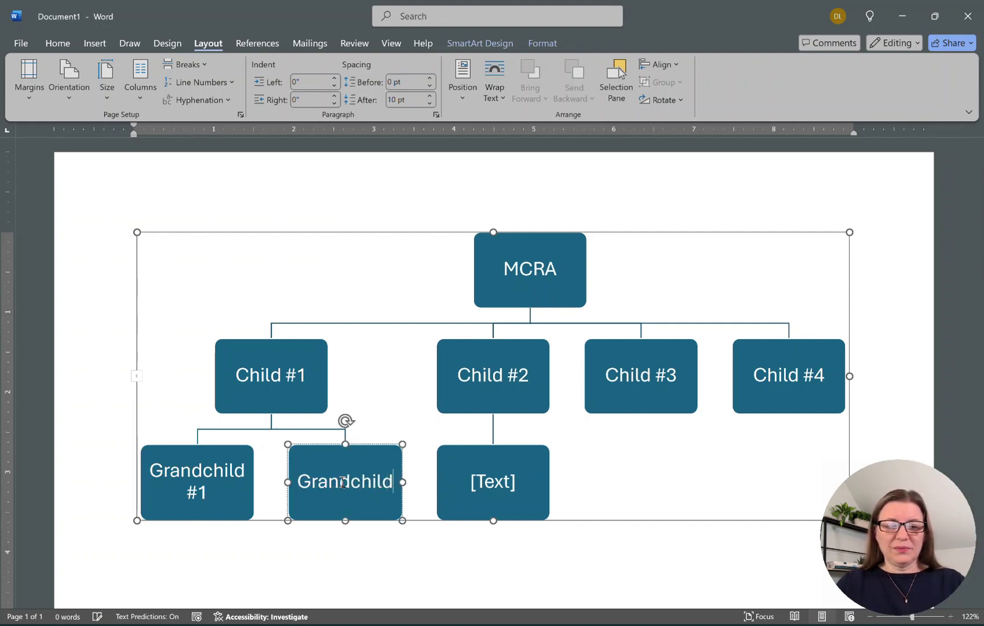
pyautogui.write(' #2')
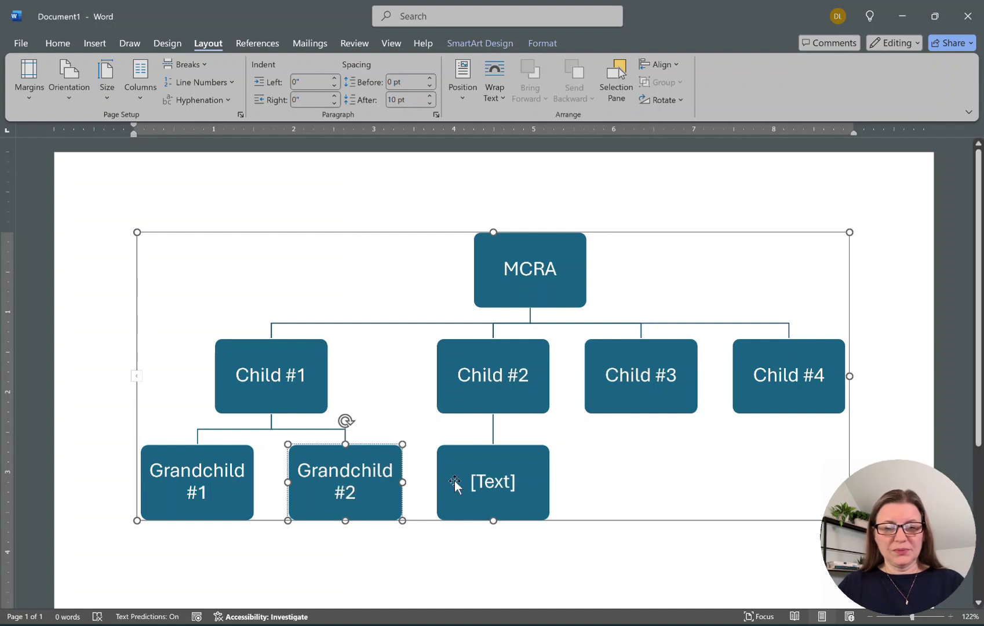
pyautogui.click(499, 479)
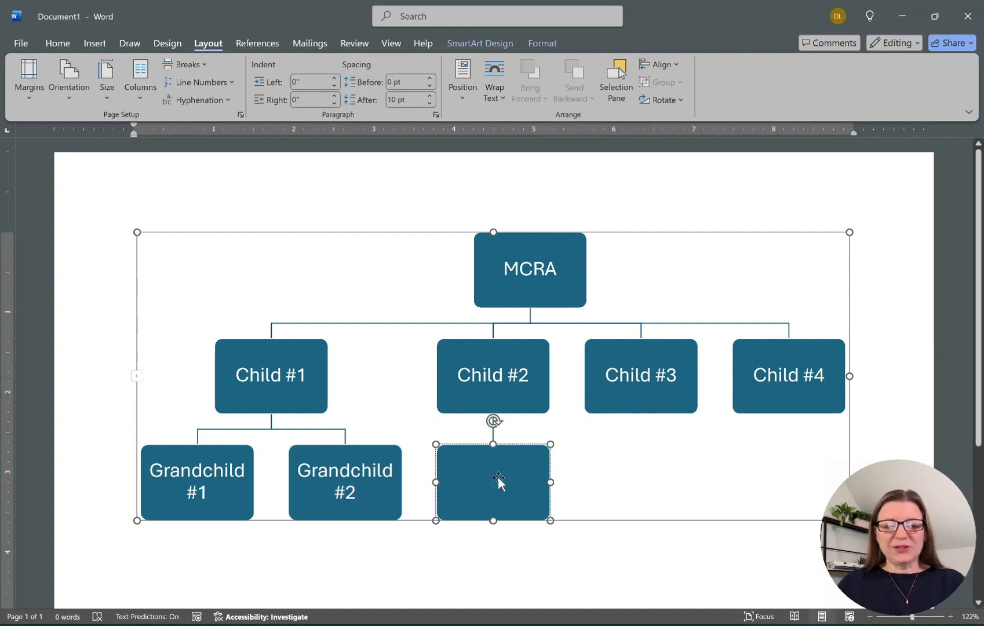
pyautogui.write('Grandchild #3')
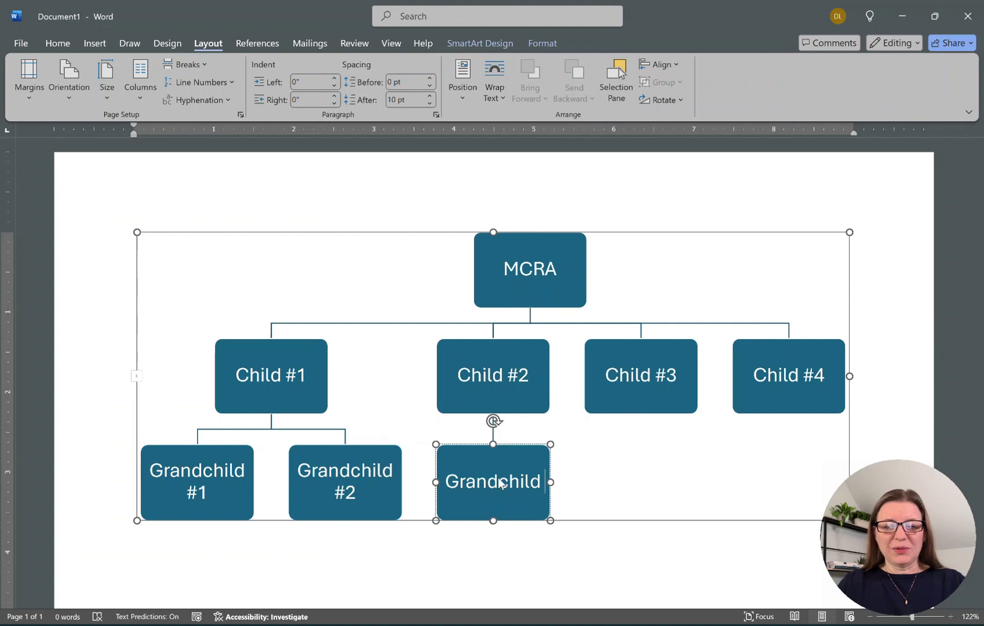
pyautogui.click(659, 377)
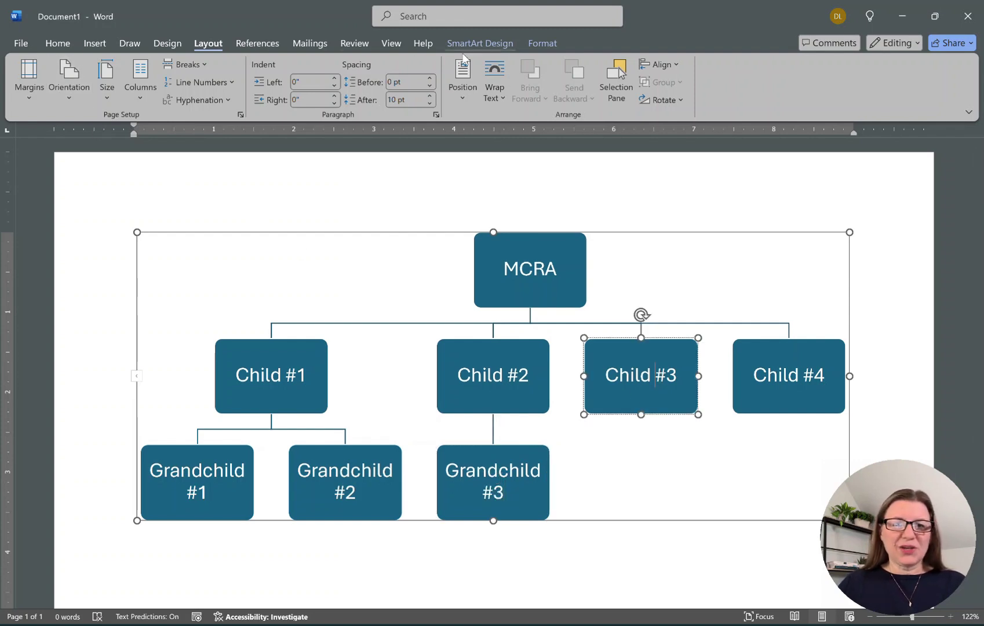
# Add three empty boxes beneath Child #3 using SmartArt Design's Add Shape.
pyautogui.click(485, 46)
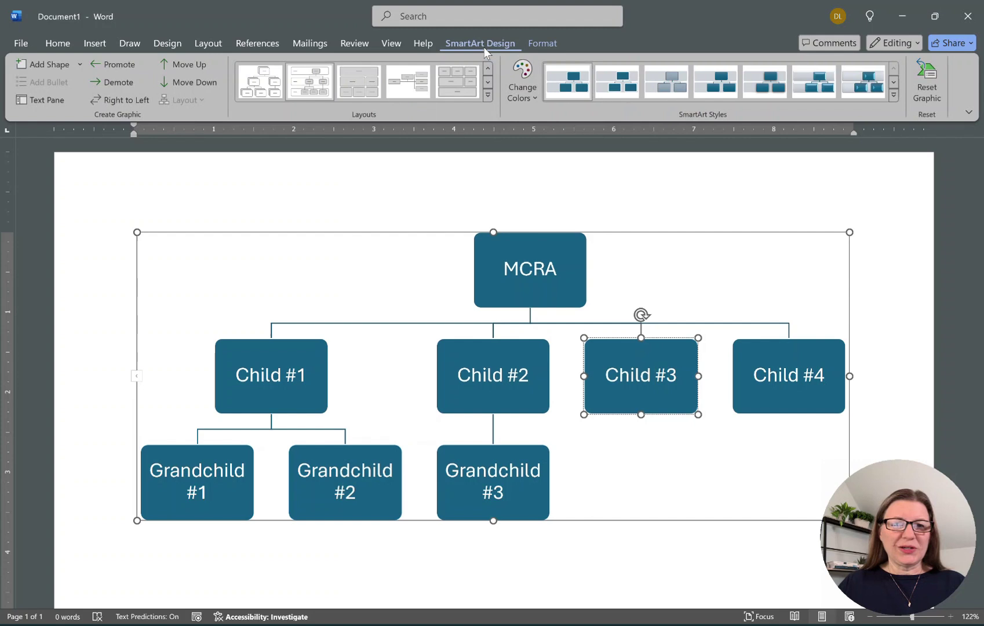
pyautogui.click(33, 63)
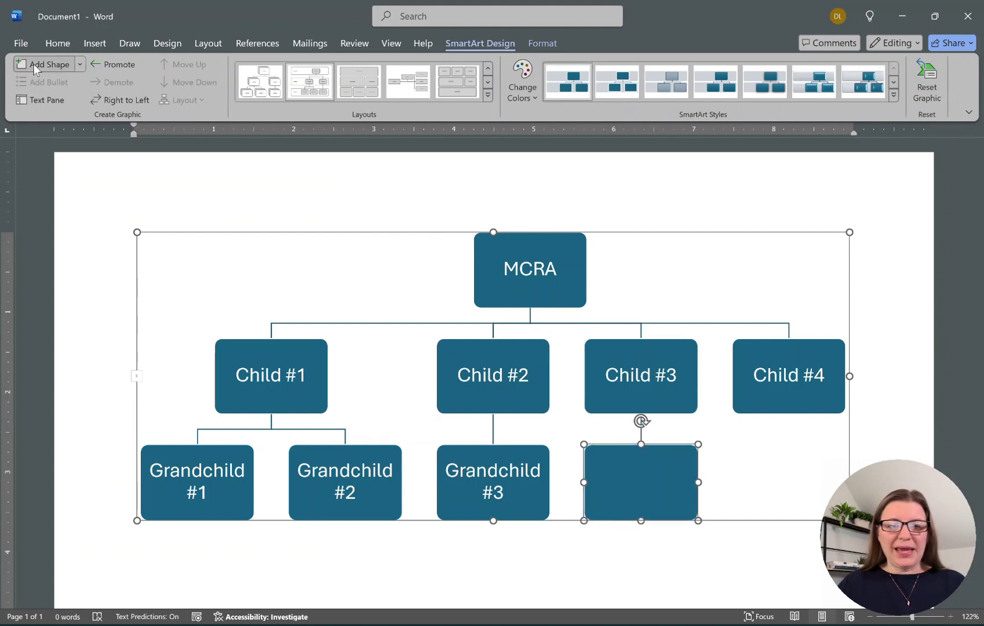
pyautogui.click(34, 64)
pyautogui.click(33, 64)
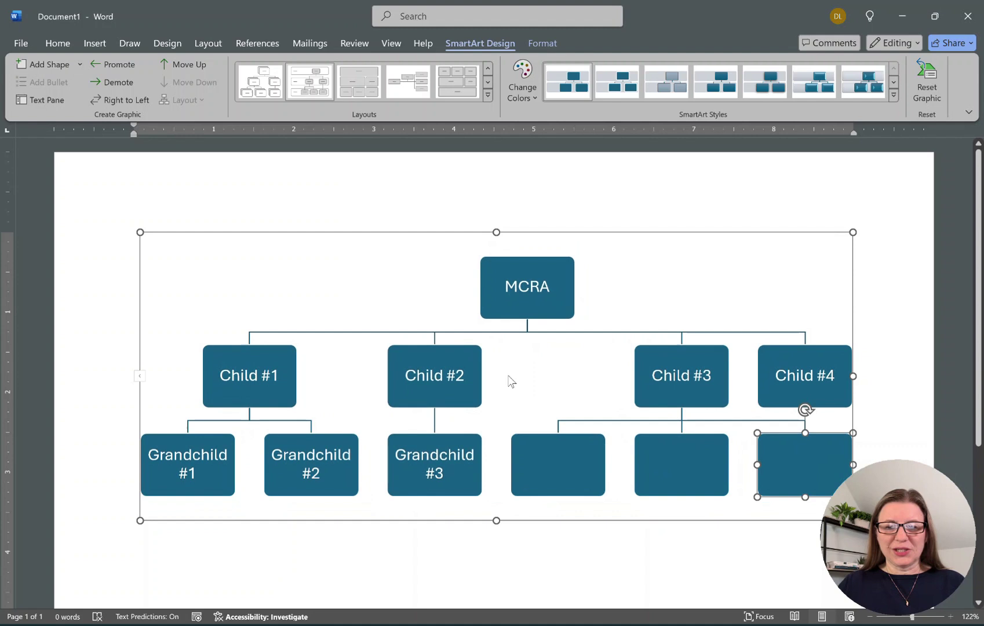
# Label the three new boxes Grandchild #4, Grandchild #5 and Grandchild #6.
pyautogui.click(567, 471)
pyautogui.write('Grandchid')
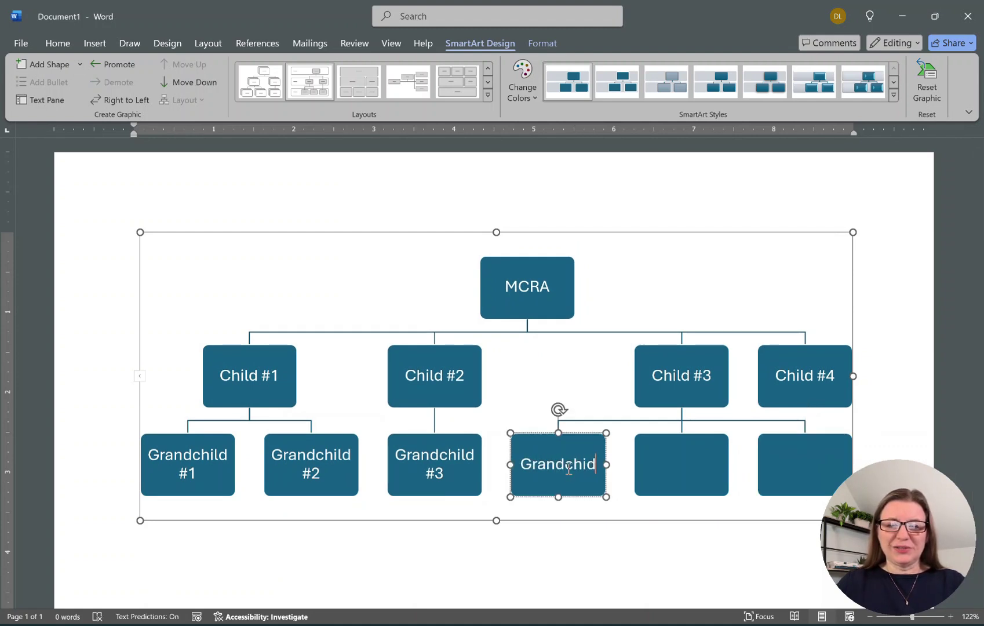
pyautogui.press('BackSpace')
pyautogui.write('ld #4')
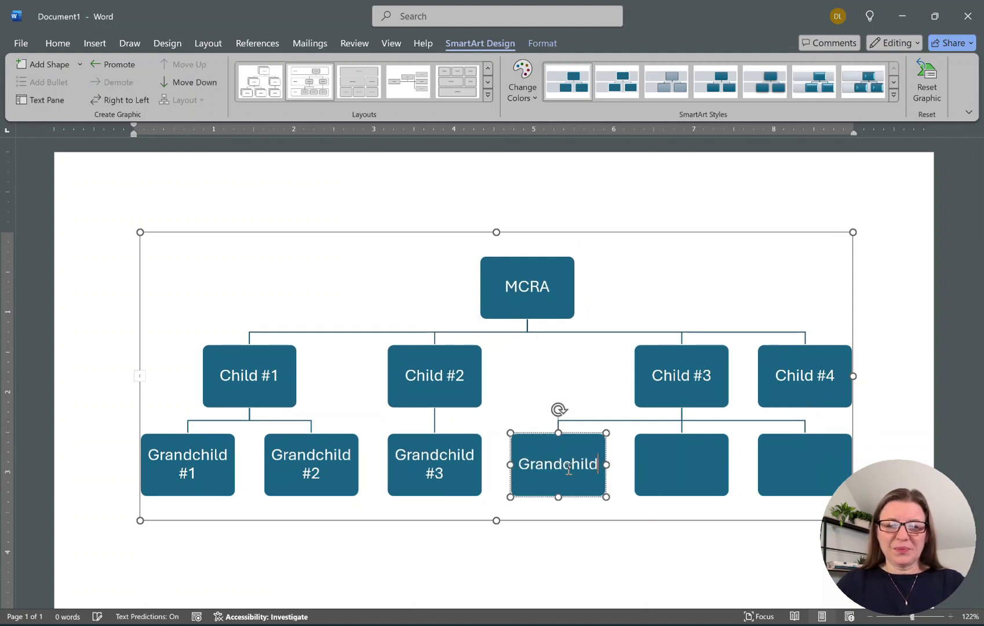
pyautogui.click(665, 467)
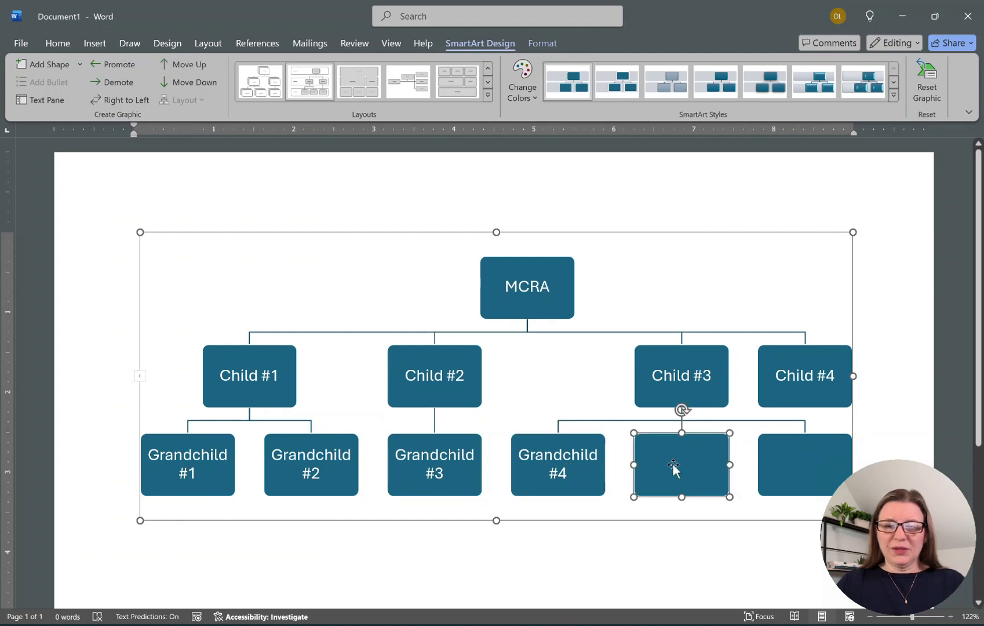
pyautogui.write('Grandhil')
pyautogui.press('BackSpace')
pyautogui.press('BackSpace')
pyautogui.press('BackSpace')
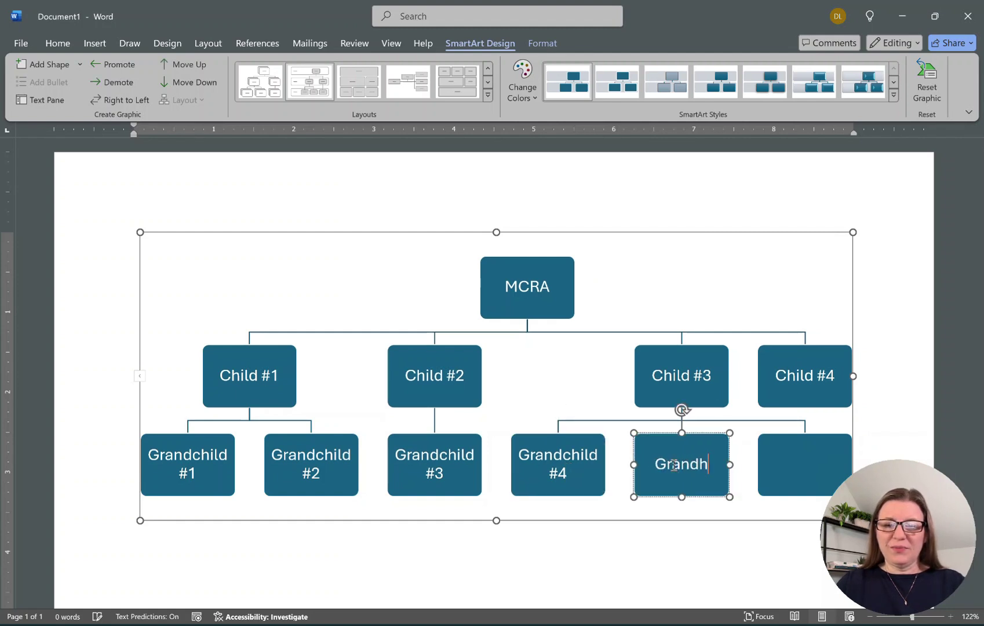
pyautogui.write('child #5')
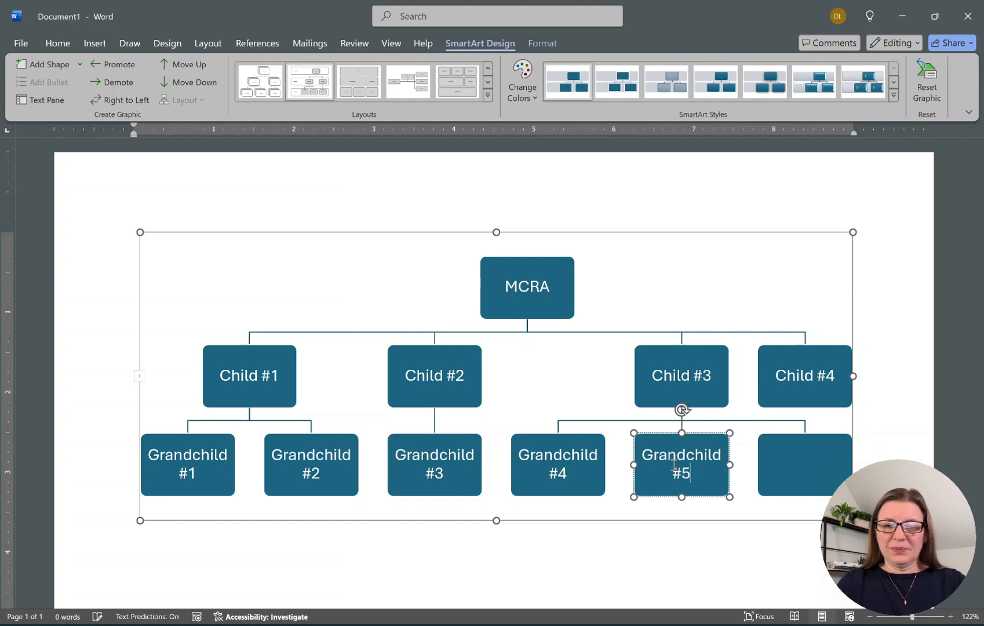
pyautogui.click(811, 463)
pyautogui.write('Gran')
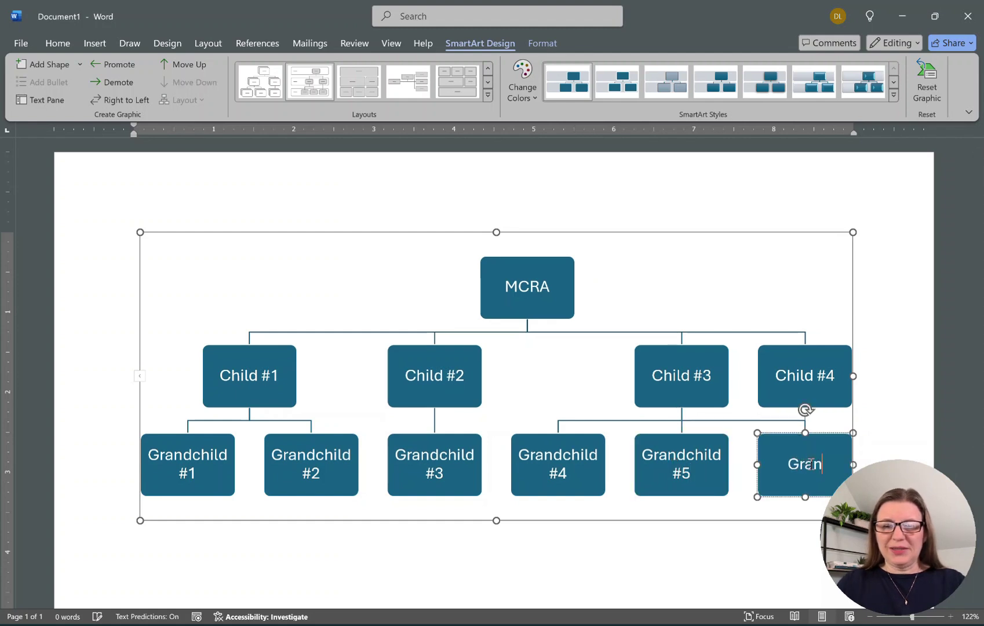
pyautogui.write('dchild #6')
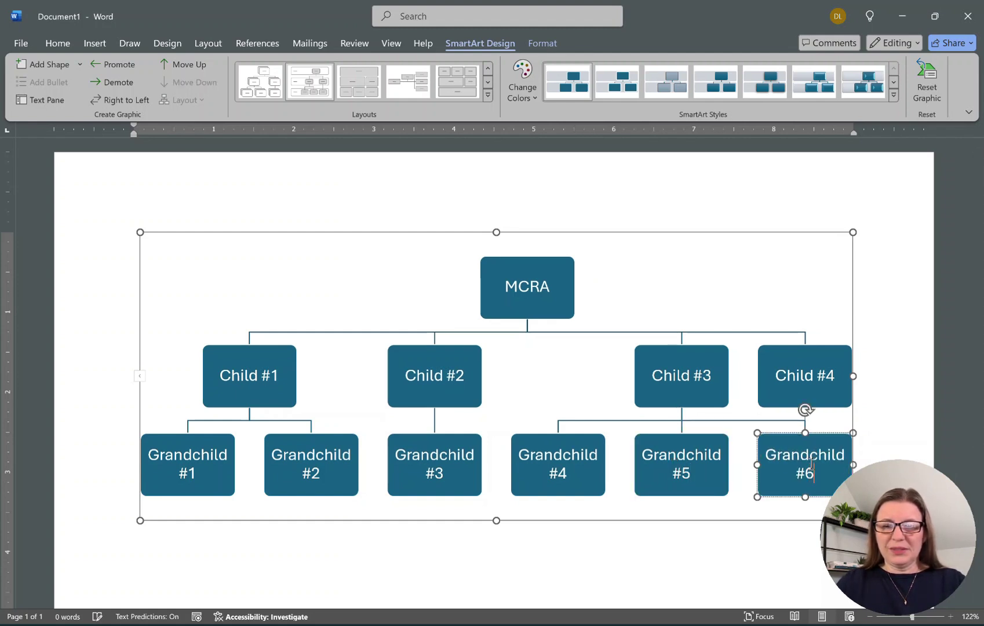
# Add a box under Child #4 reading Grandchild #7.
pyautogui.click(834, 393)
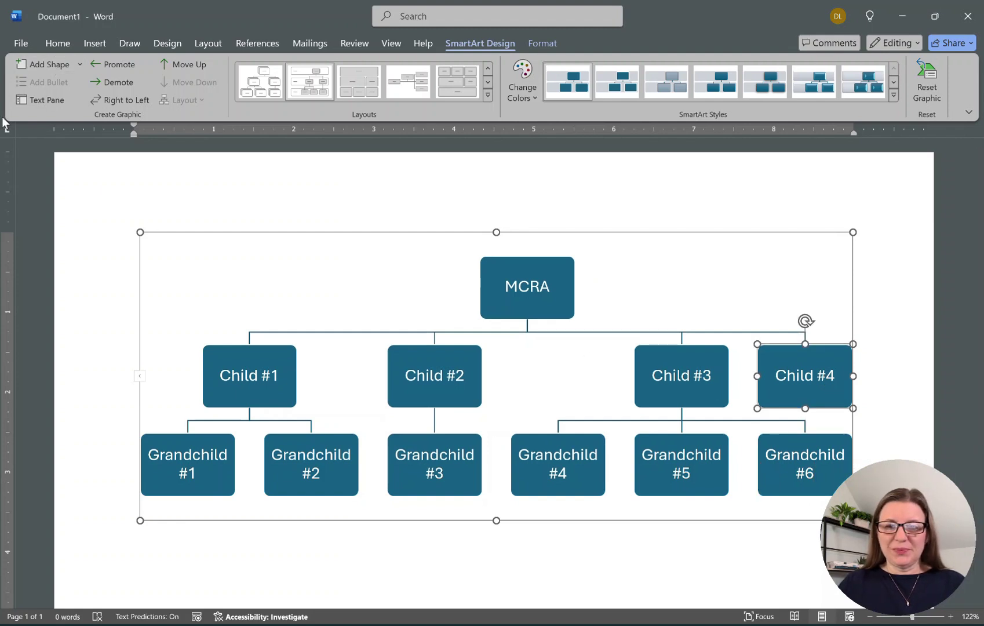
pyautogui.click(42, 63)
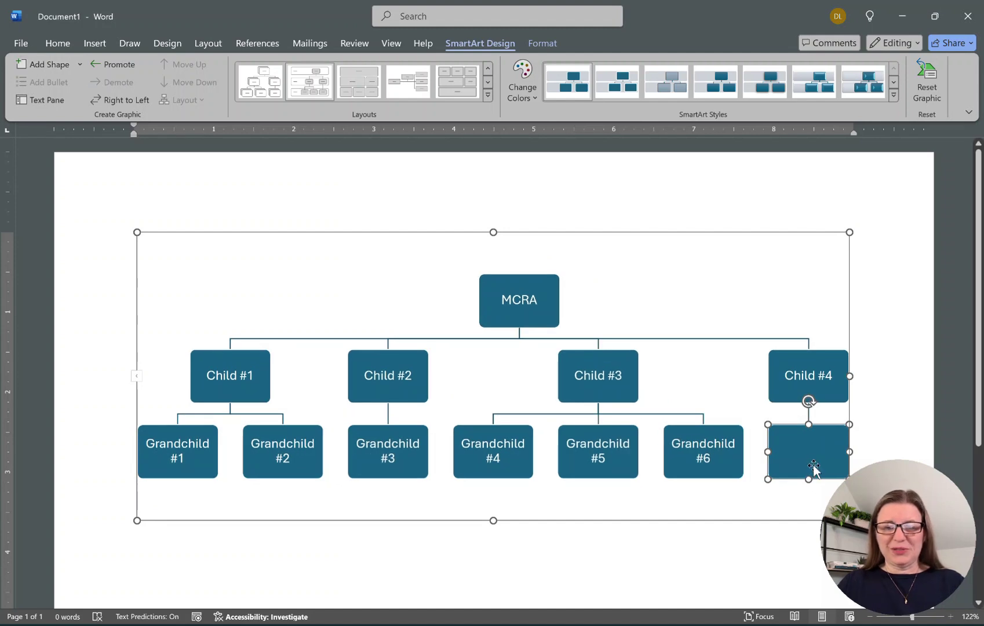
pyautogui.write('Grandchild')
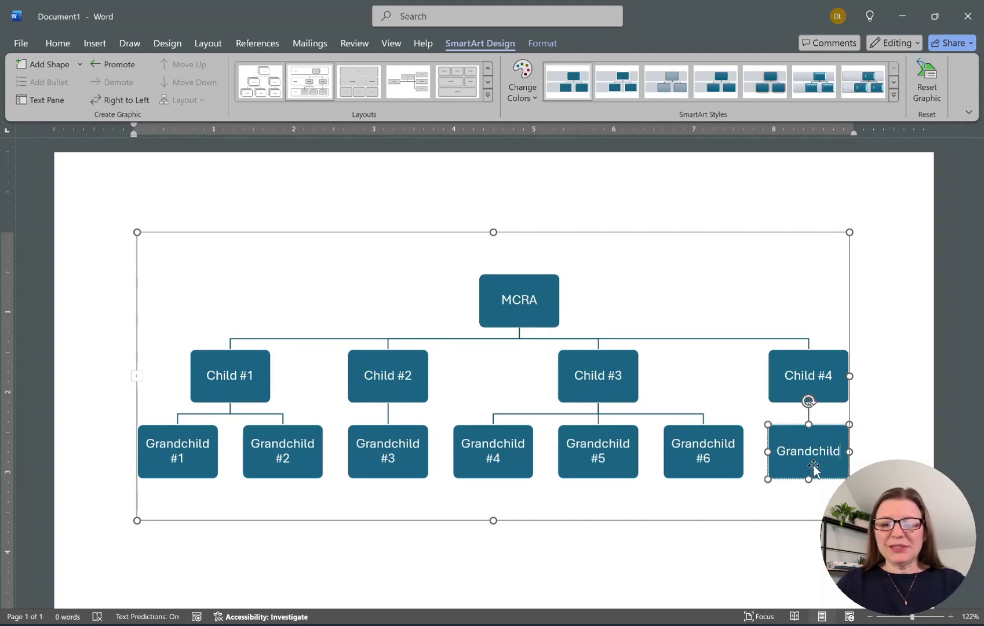
pyautogui.write(' #7')
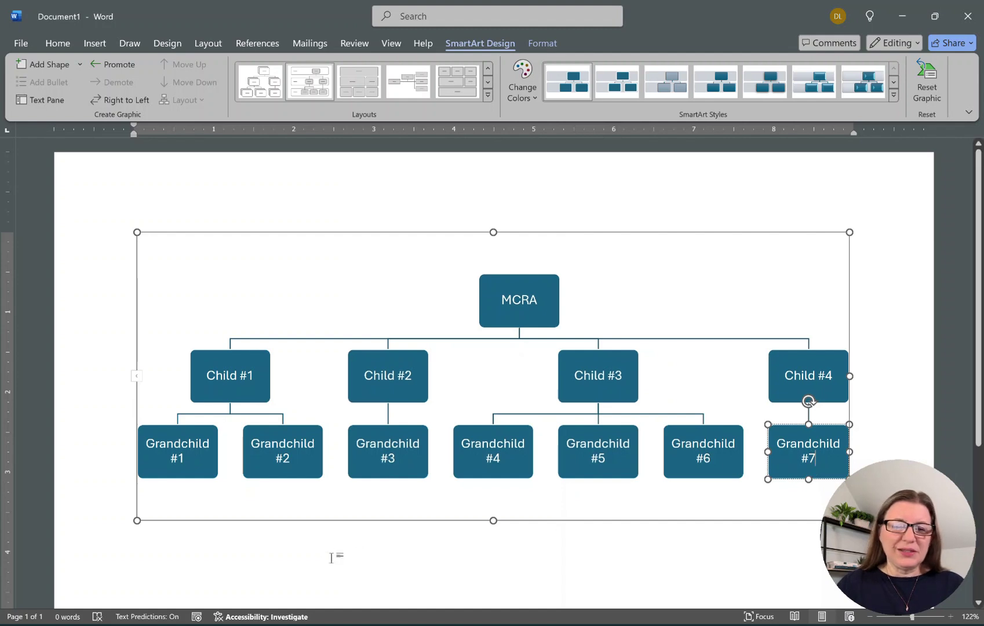
pyautogui.press('Escape')
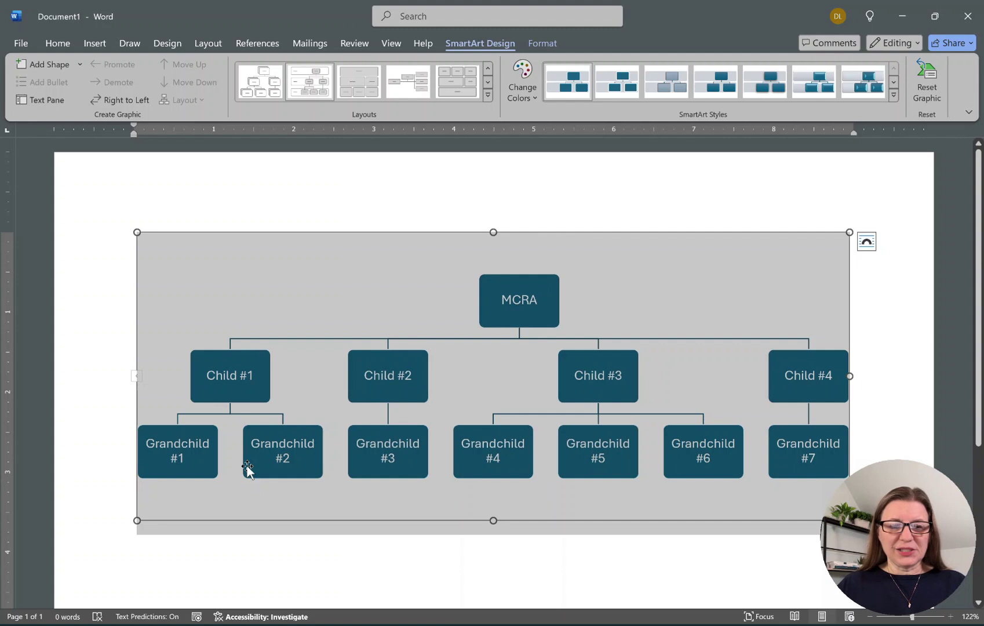
# Reselect the Grandchild #1 box and the diagram, ending with nothing selected.
pyautogui.click(199, 469)
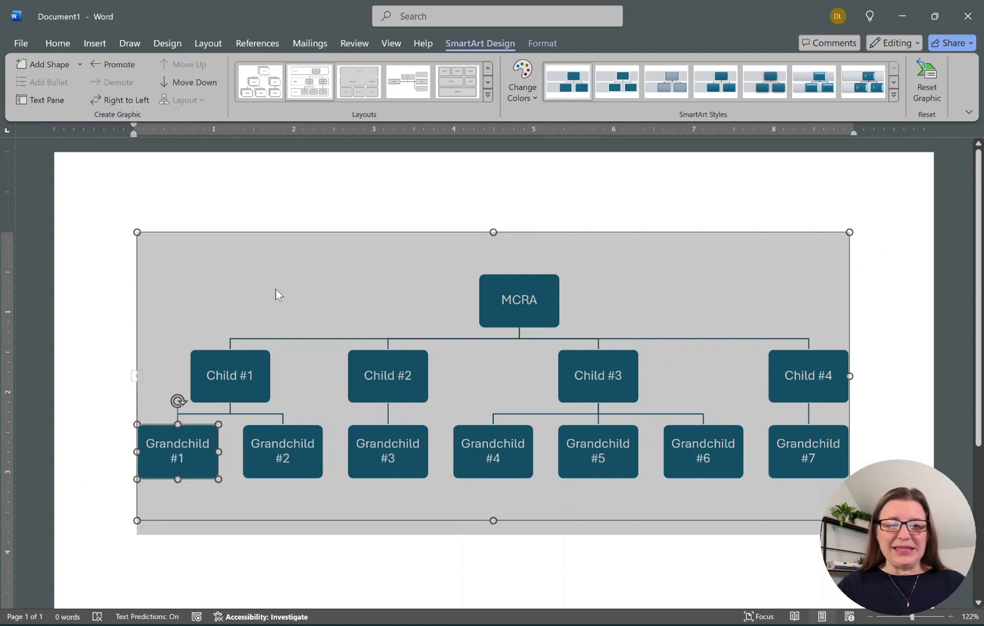
pyautogui.press('Escape')
pyautogui.click(212, 464)
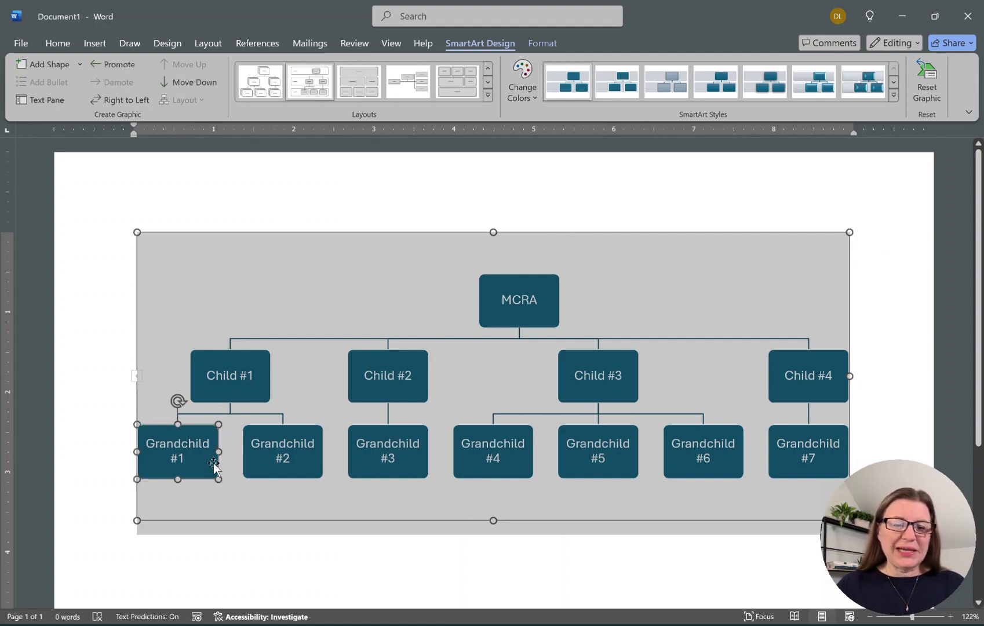
pyautogui.click(84, 399)
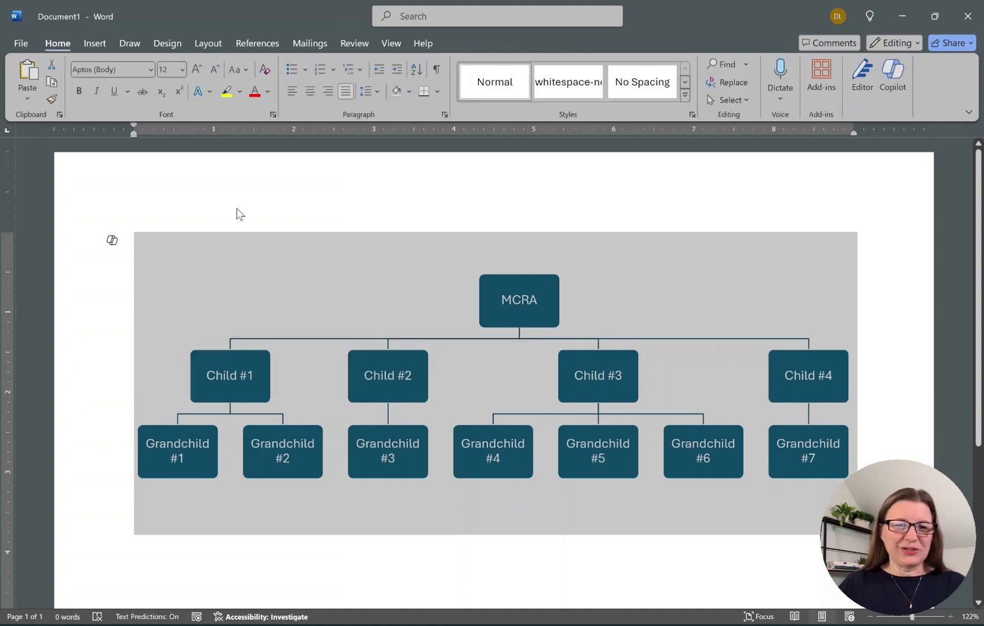
pyautogui.click(244, 198)
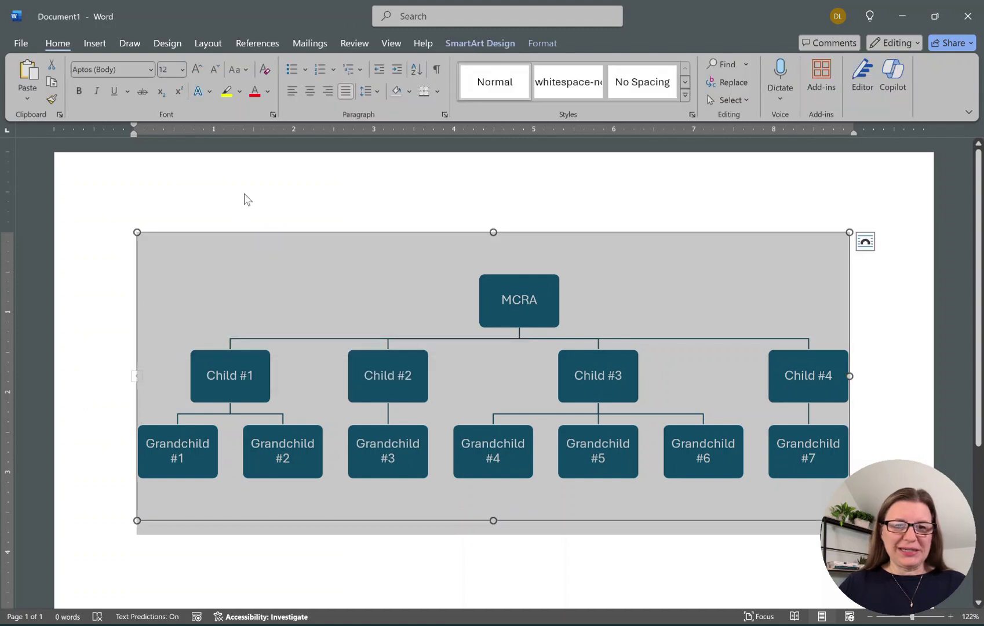
pyautogui.click(927, 289)
# Add a demoted box below Grandchild #1 reading Test Taker #1 (355 cM).
pyautogui.click(212, 463)
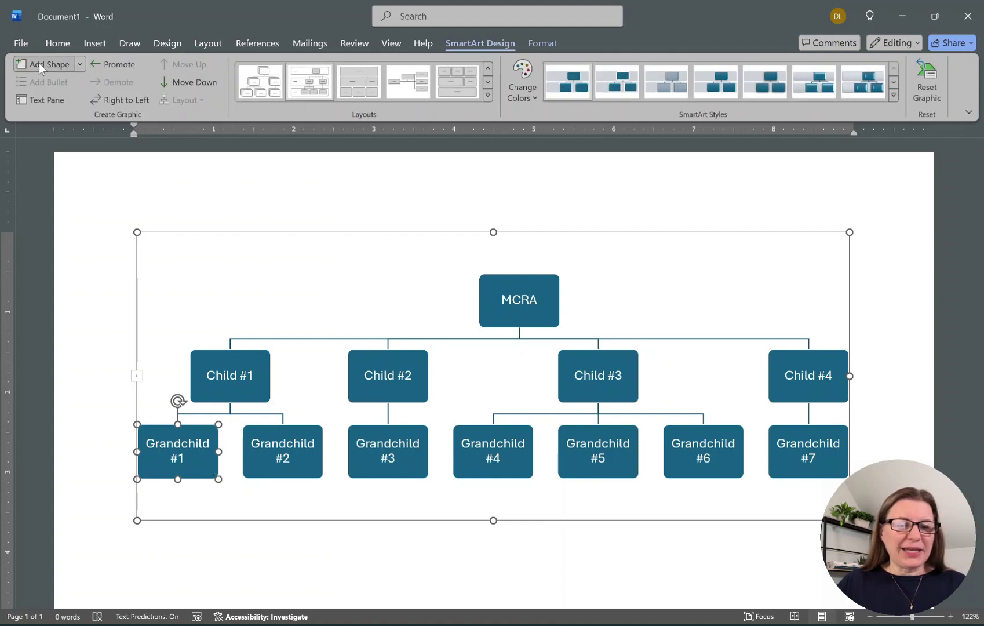
pyautogui.click(40, 63)
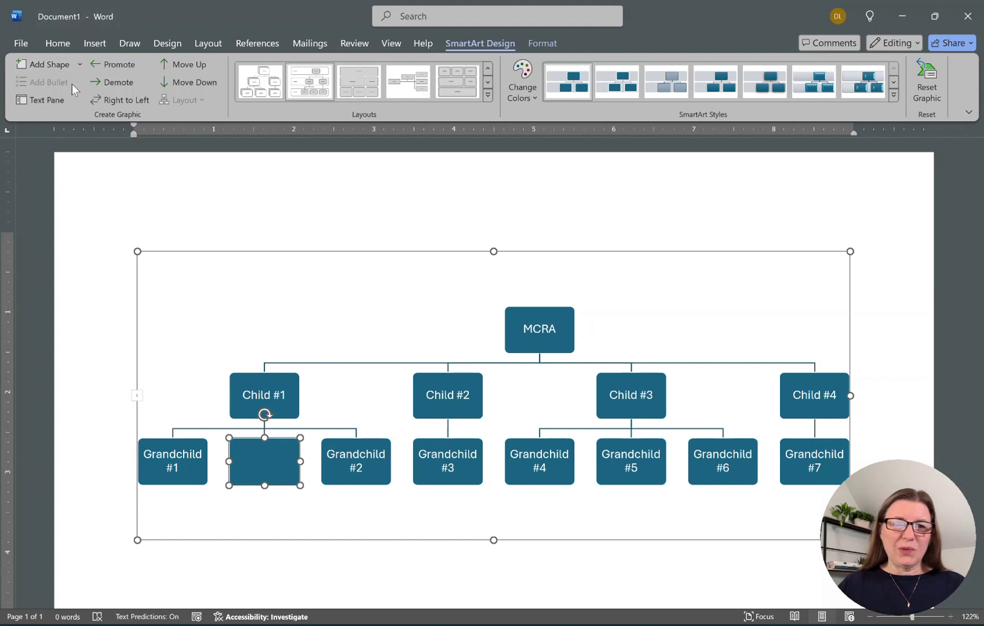
pyautogui.click(113, 81)
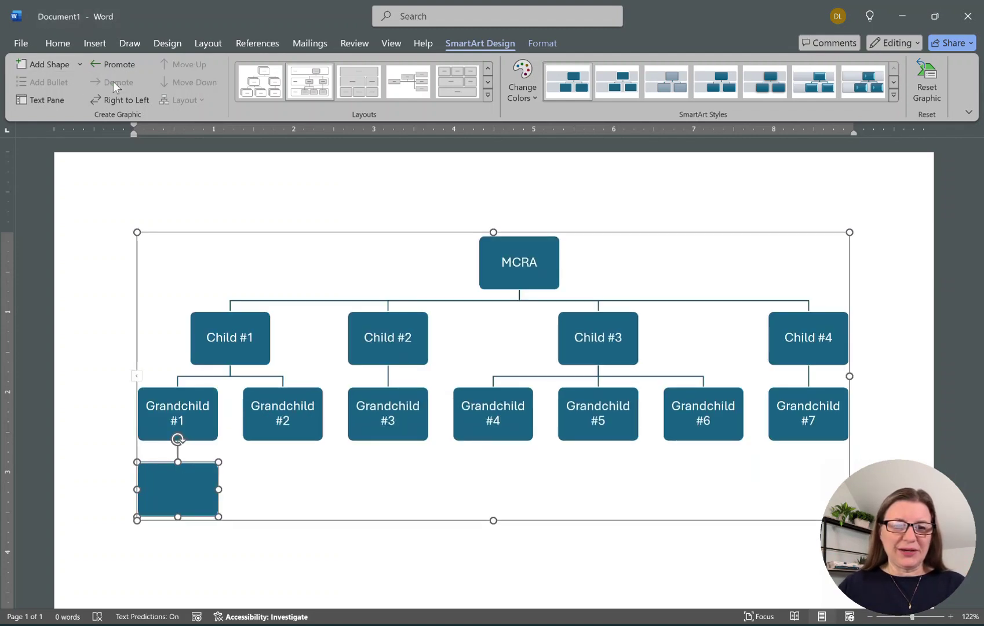
pyautogui.click(179, 505)
pyautogui.write('Test Taker')
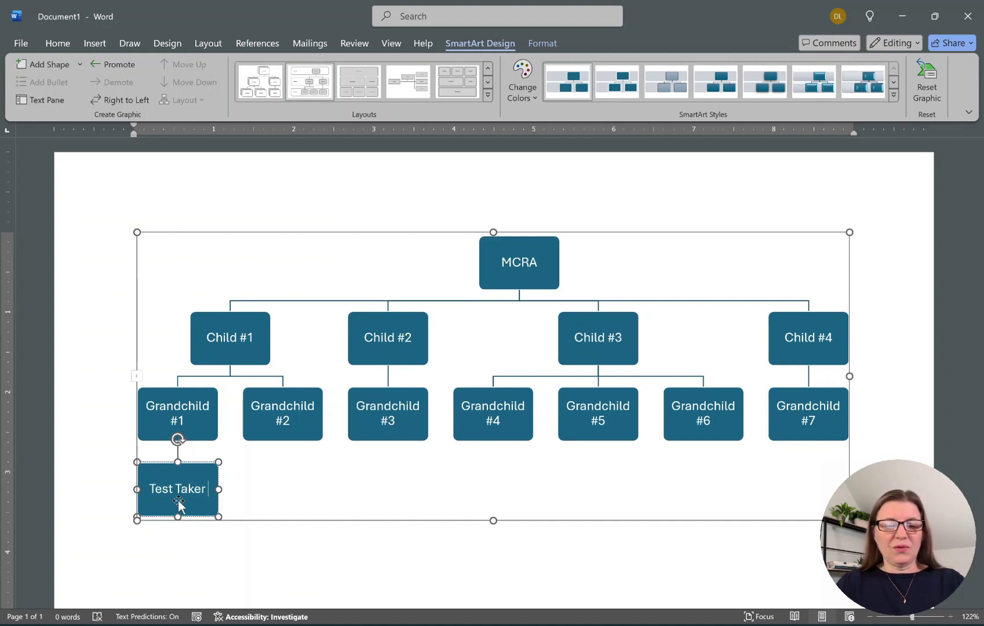
pyautogui.write(' #1')
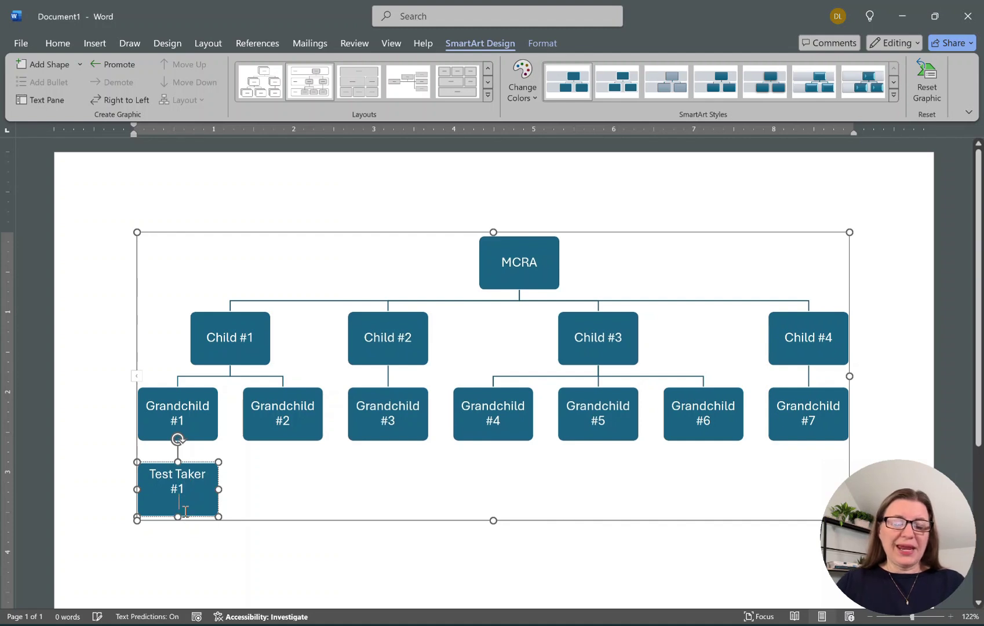
pyautogui.write(' (')
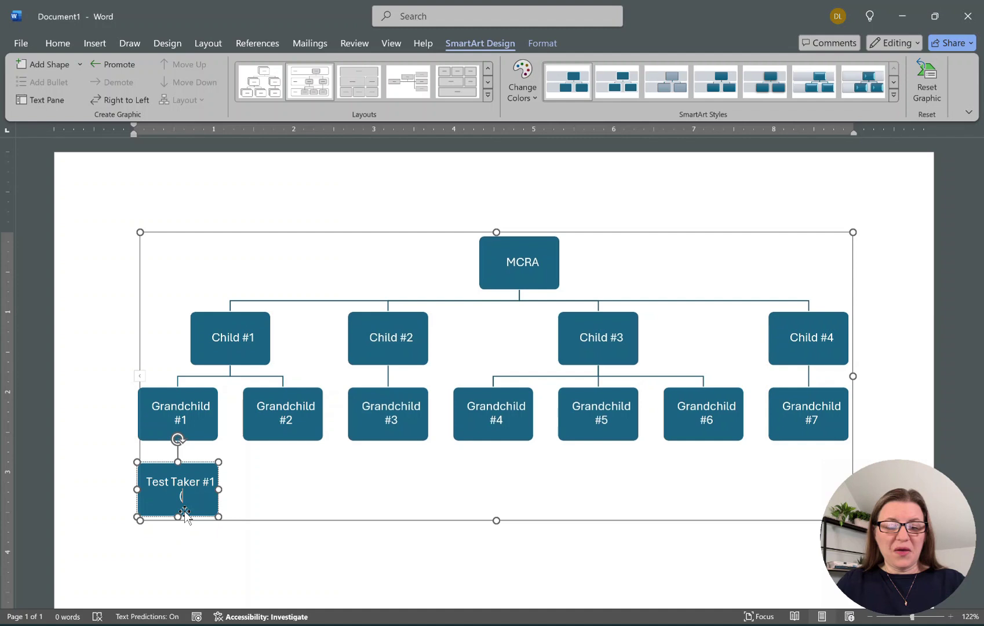
pyautogui.write('355 cM)')
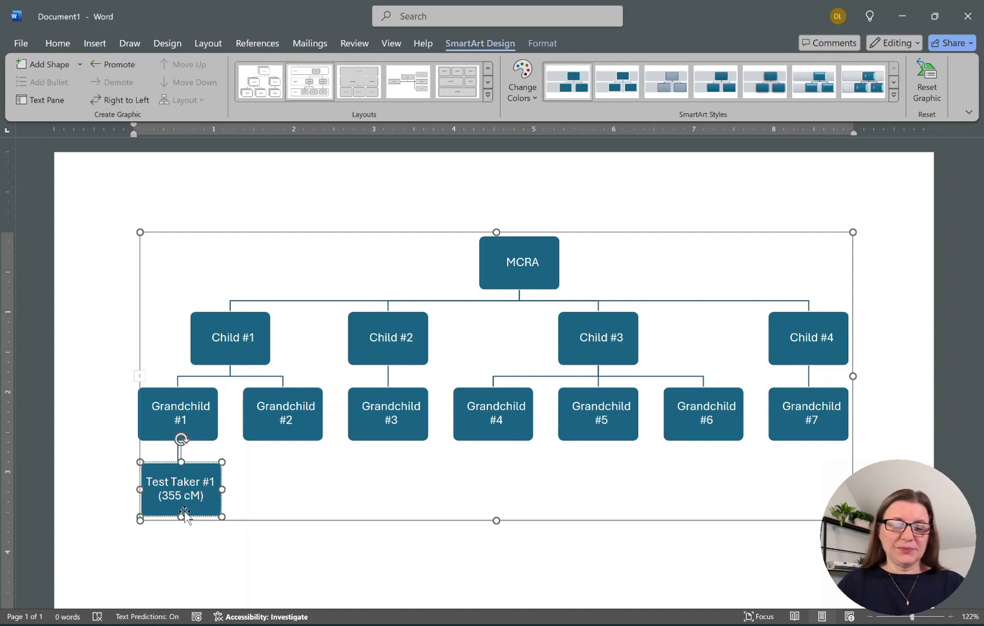
pyautogui.press('Escape')
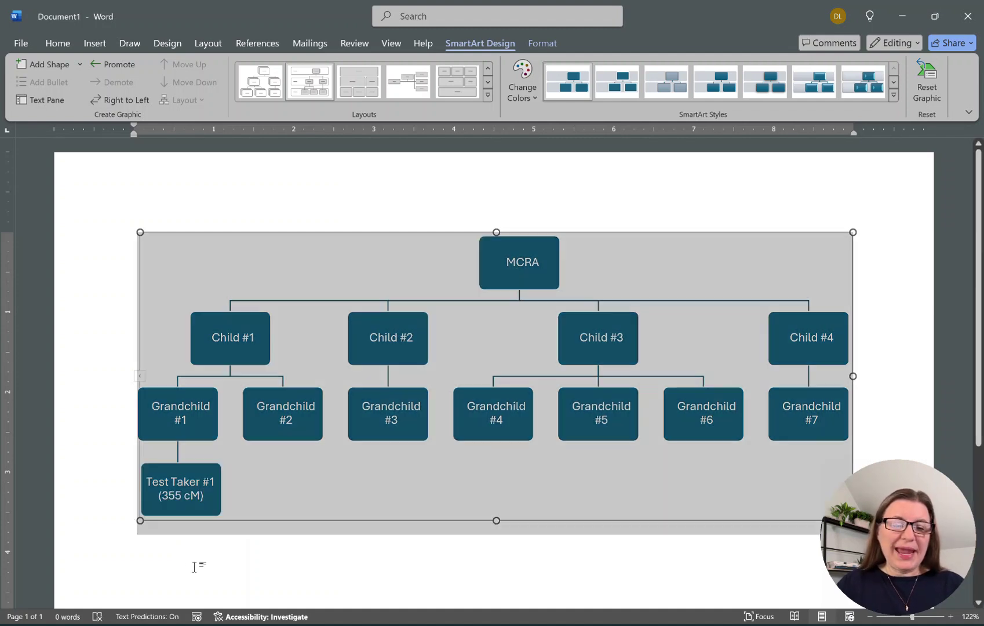
# Fill the Test Taker #1 (355 cM) box orange using Format's Shape Fill.
pyautogui.click(208, 505)
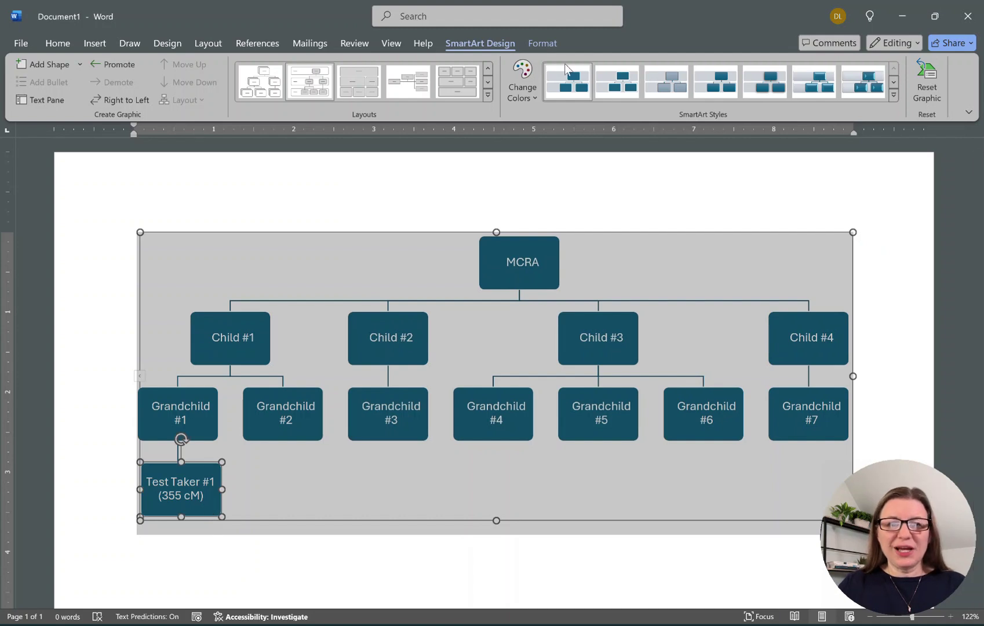
pyautogui.click(544, 45)
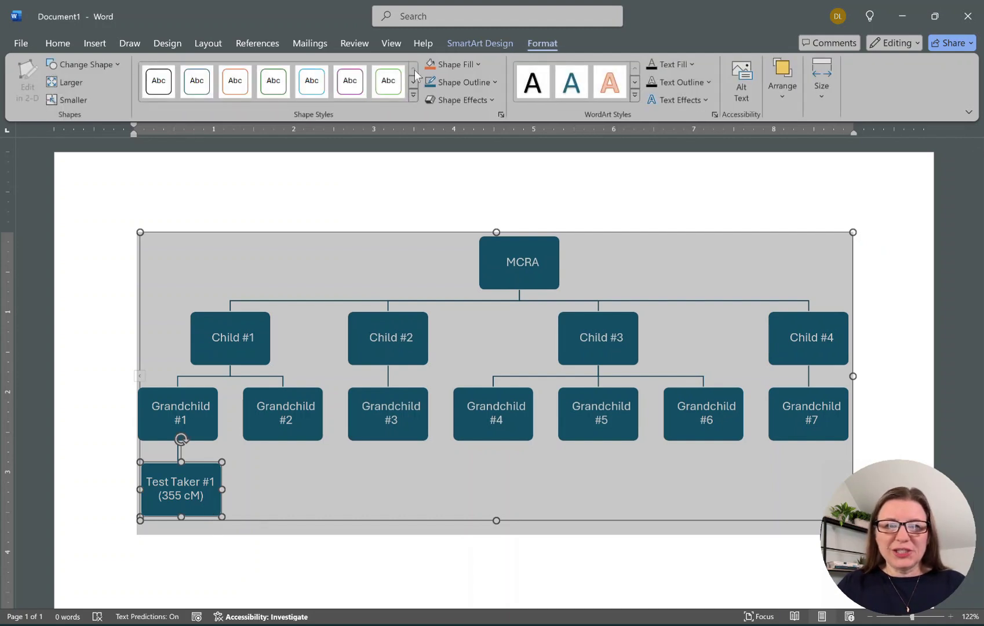
pyautogui.click(429, 66)
pyautogui.click(90, 299)
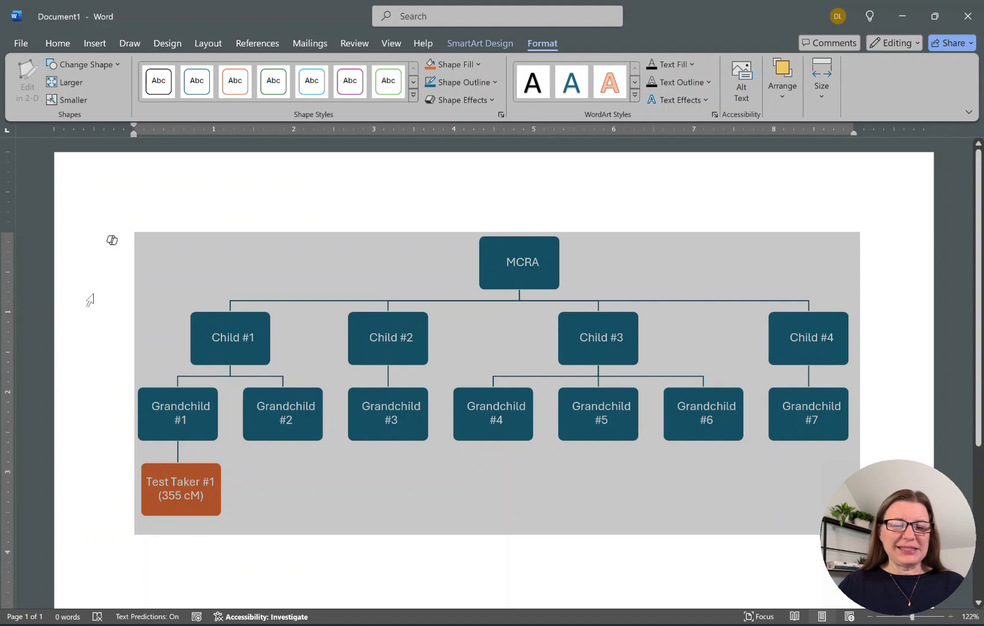
pyautogui.click(296, 176)
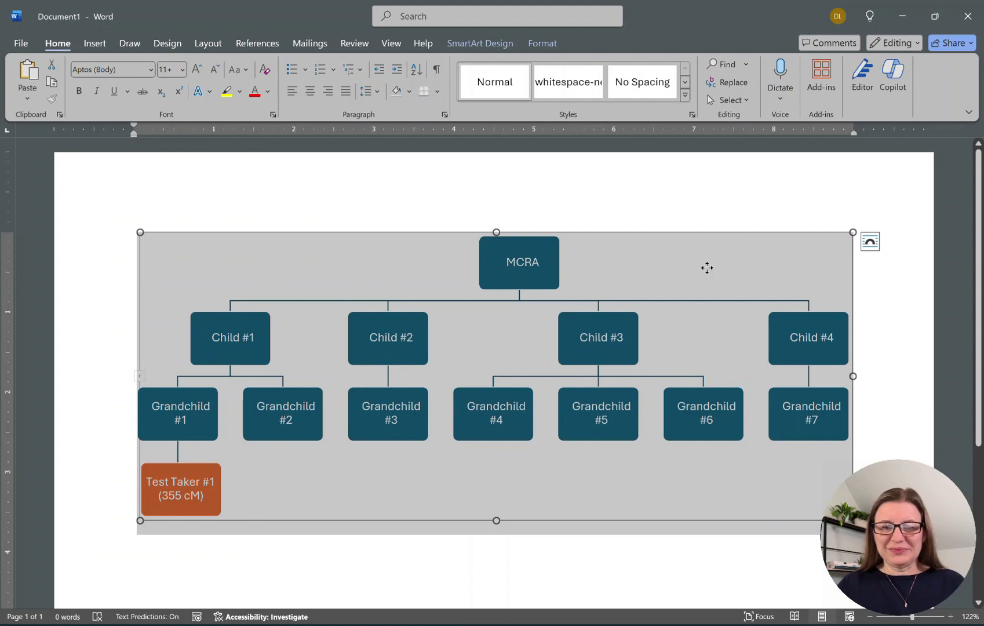
pyautogui.click(898, 320)
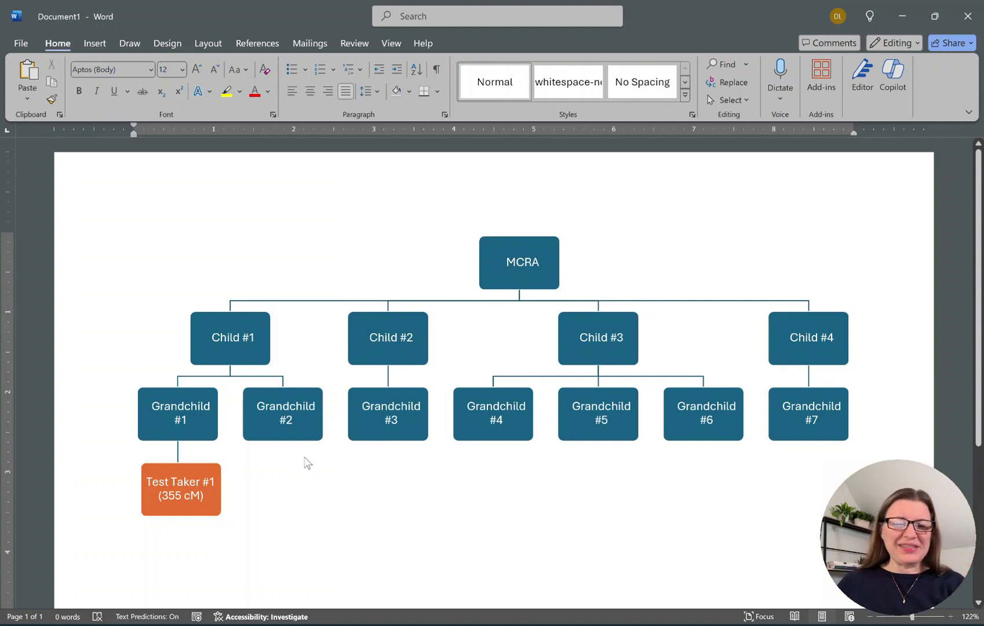
# Add a demoted box under Grandchild #2 labelled Great Grand #2A.
pyautogui.click(311, 433)
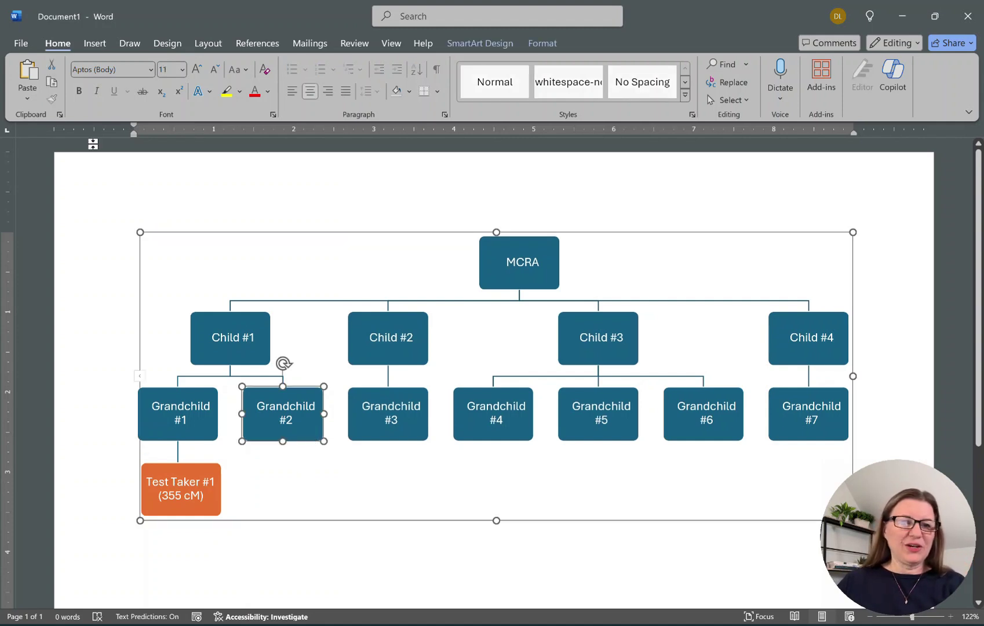
pyautogui.click(476, 44)
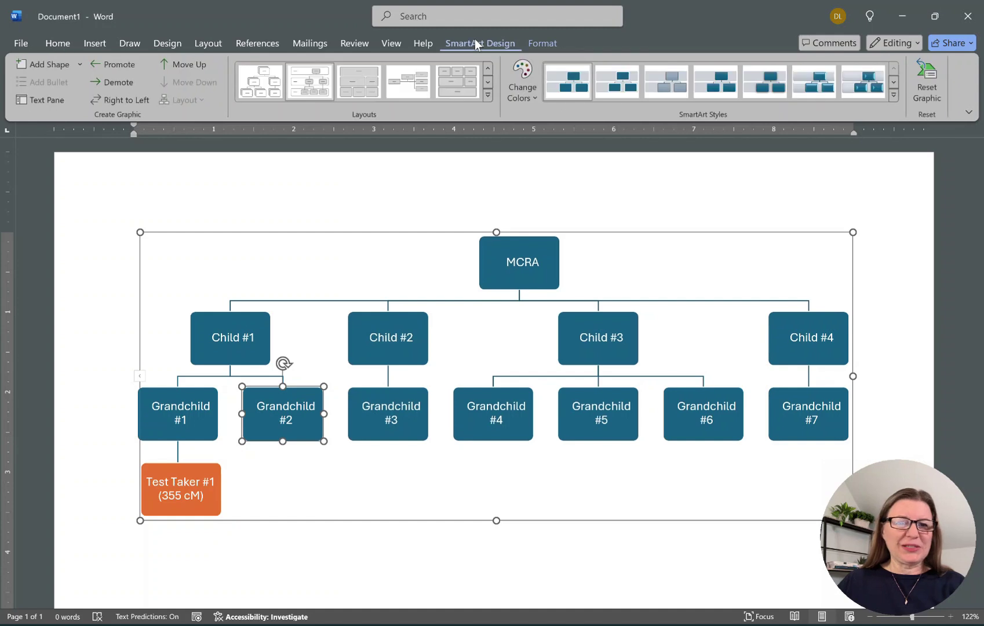
pyautogui.click(39, 64)
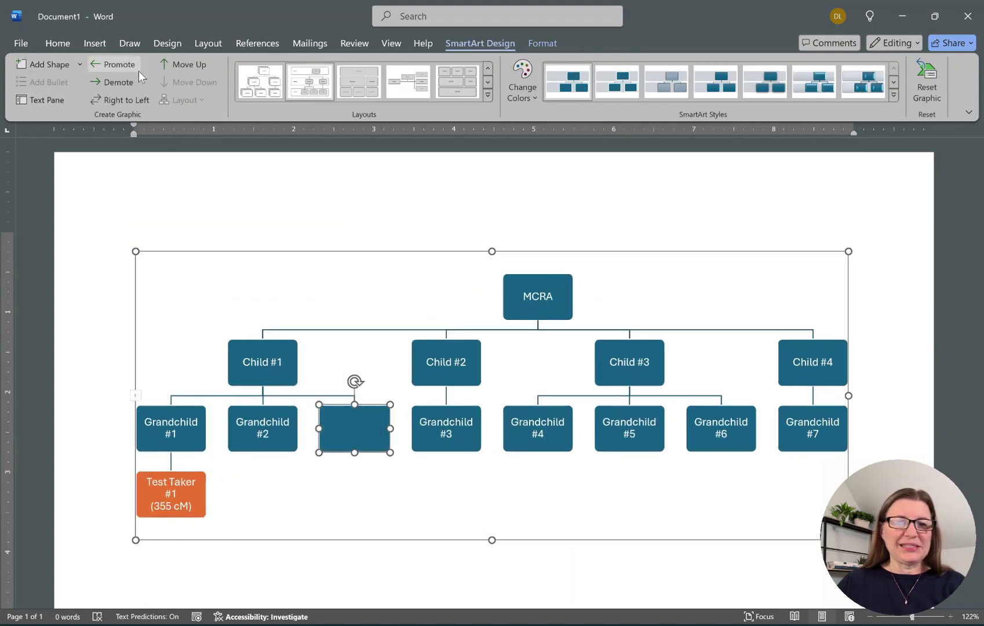
pyautogui.click(134, 87)
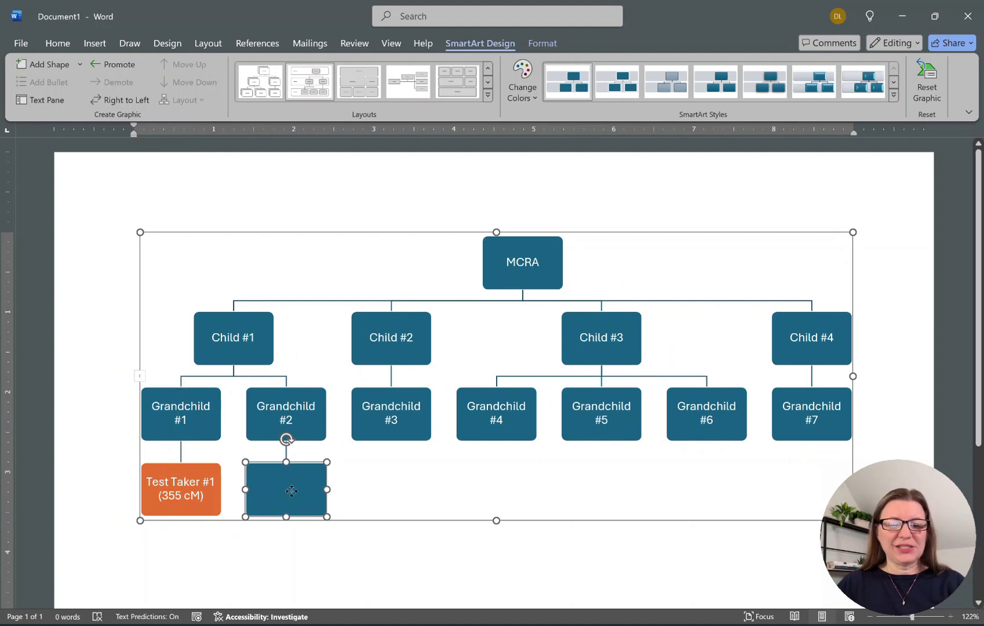
pyautogui.write('Great G')
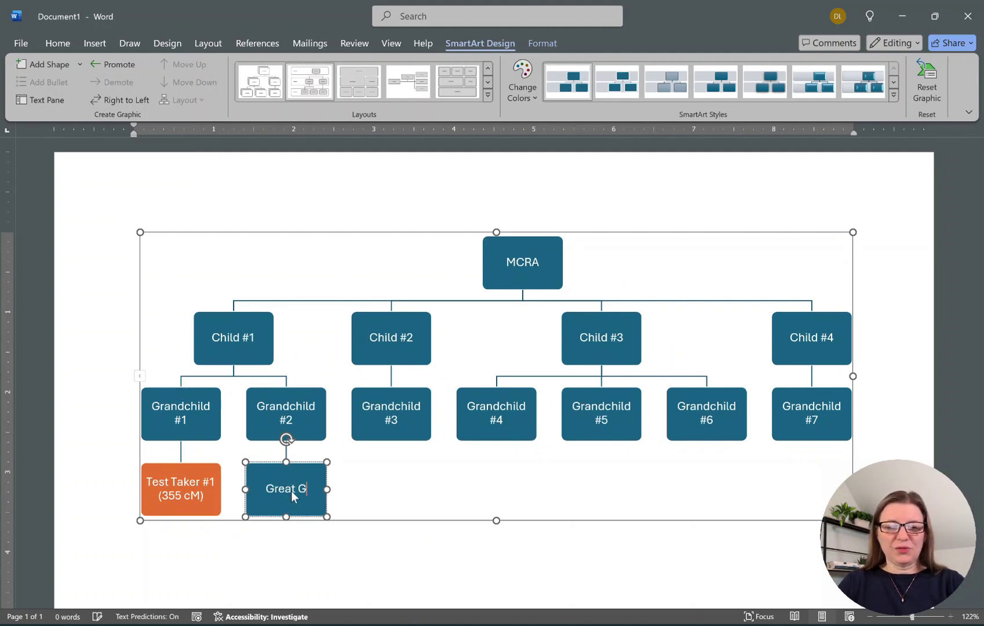
pyautogui.write('radnd')
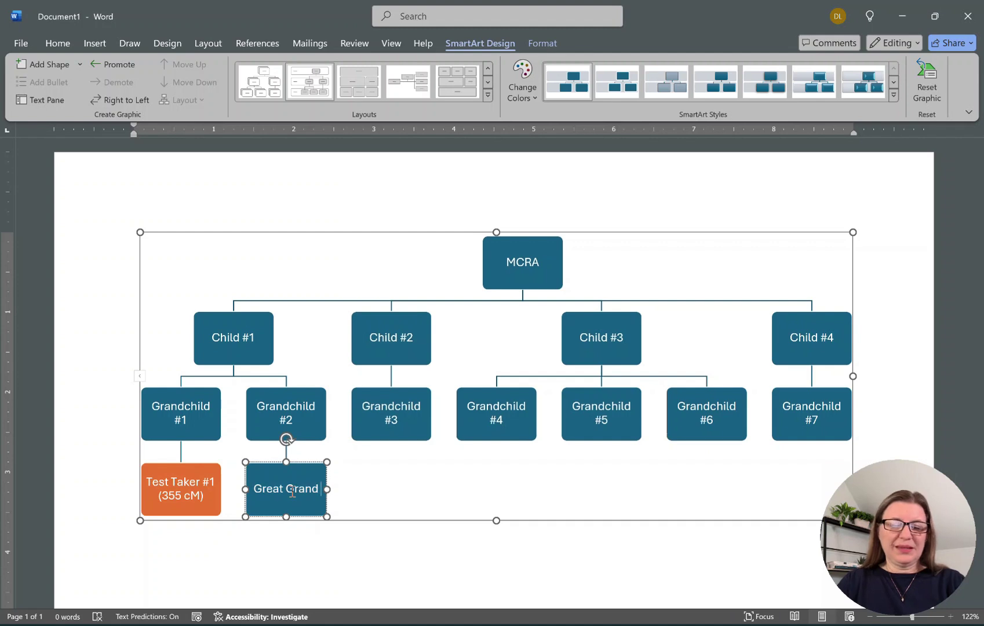
pyautogui.write(' #2')
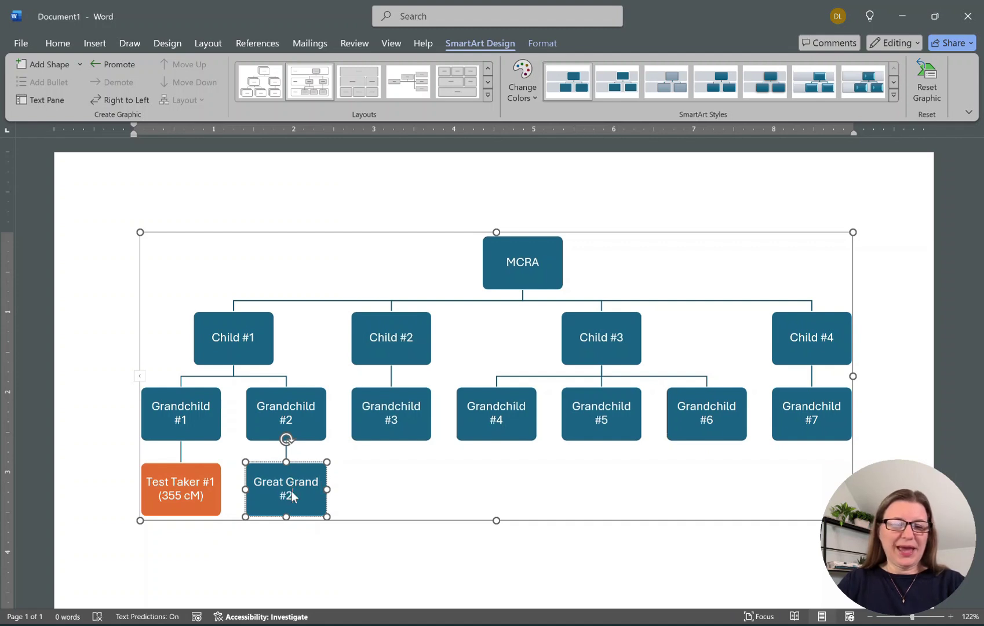
pyautogui.write('A')
pyautogui.click(312, 558)
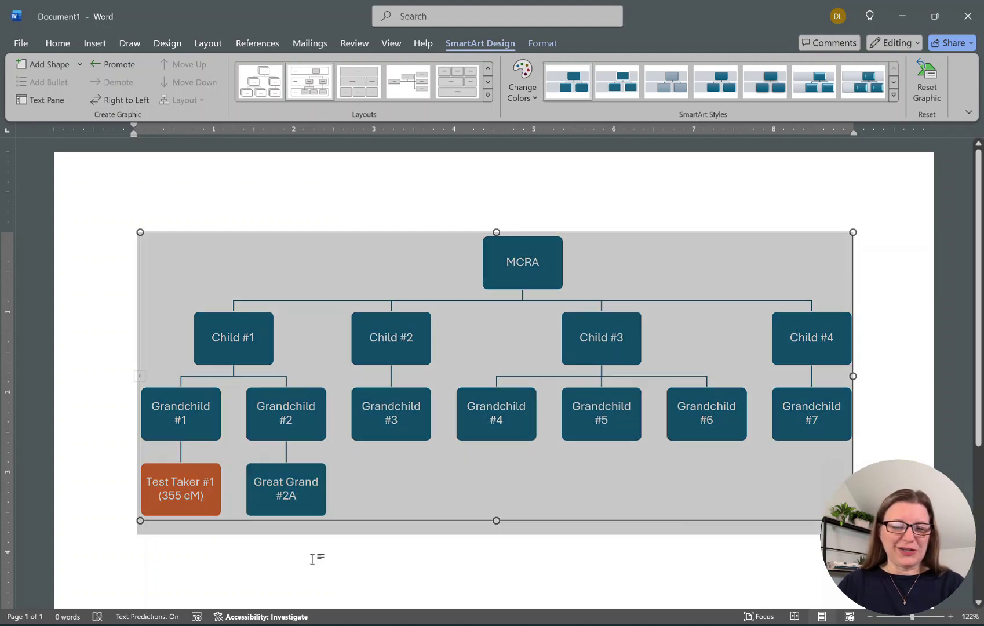
# Add a box beneath Great Grand #2A reading Test Taker #2 (114 cM) on two lines.
pyautogui.click(314, 498)
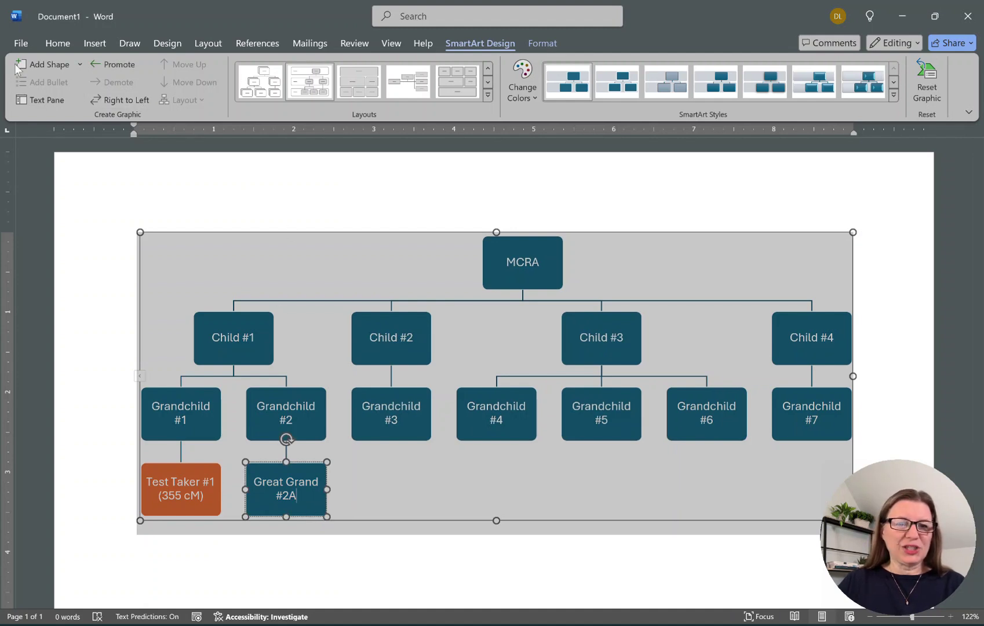
pyautogui.click(69, 62)
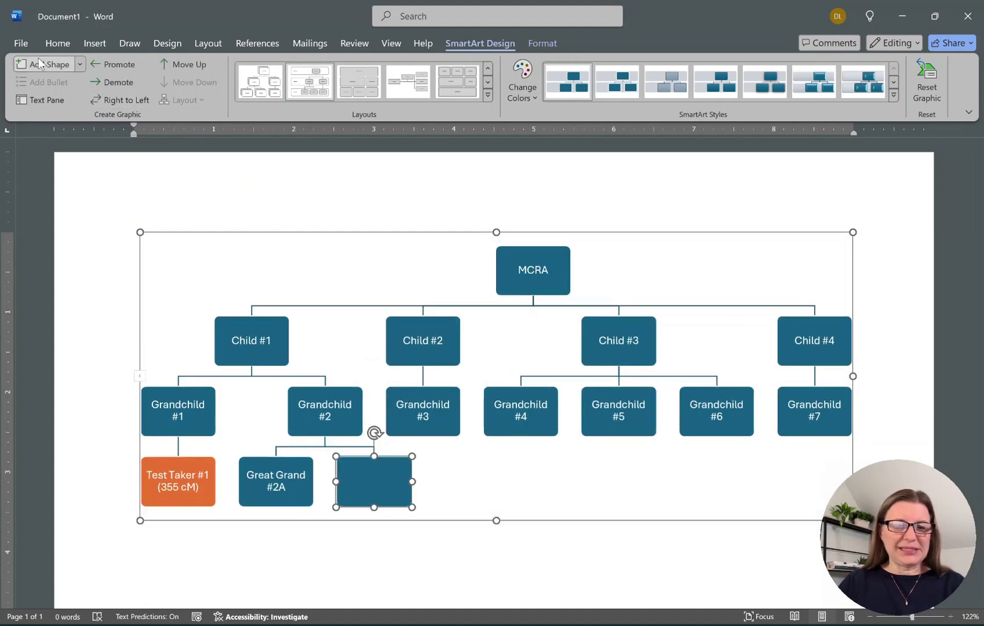
pyautogui.click(126, 83)
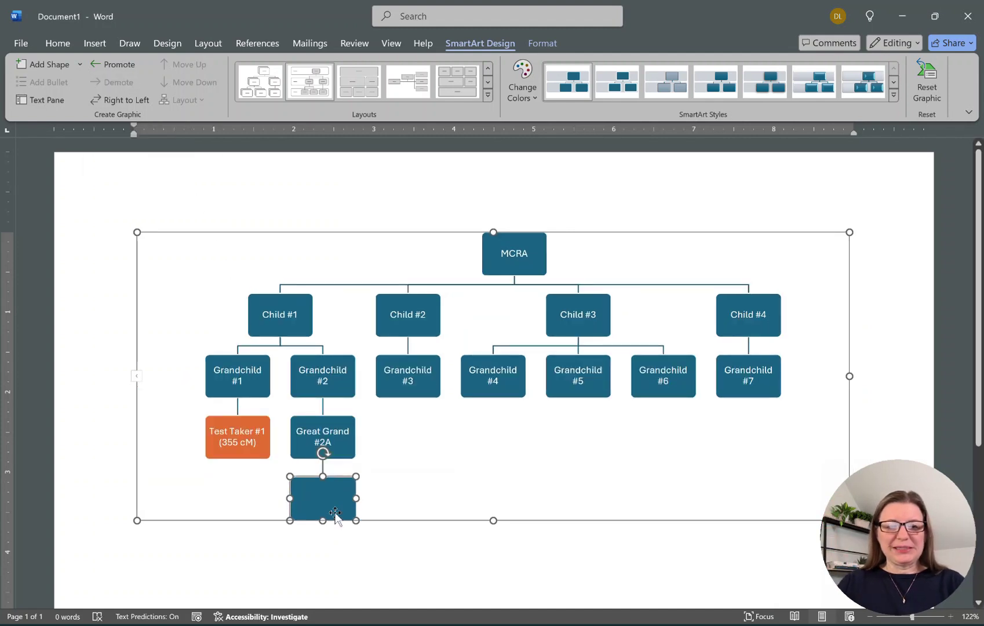
pyautogui.write('Test Taker @')
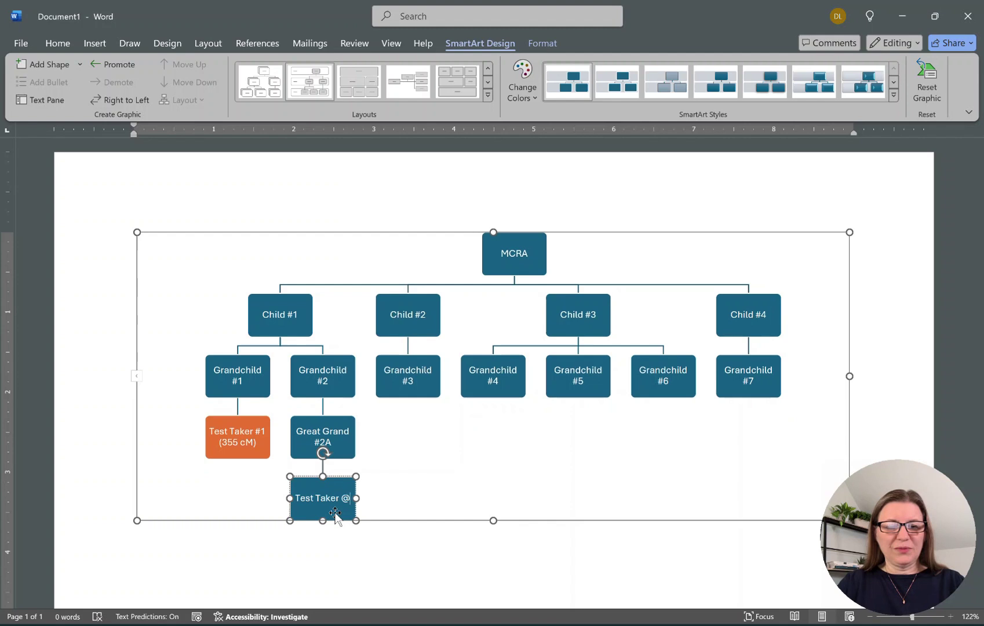
pyautogui.press('BackSpace')
pyautogui.write('#2')
pyautogui.press('Return')
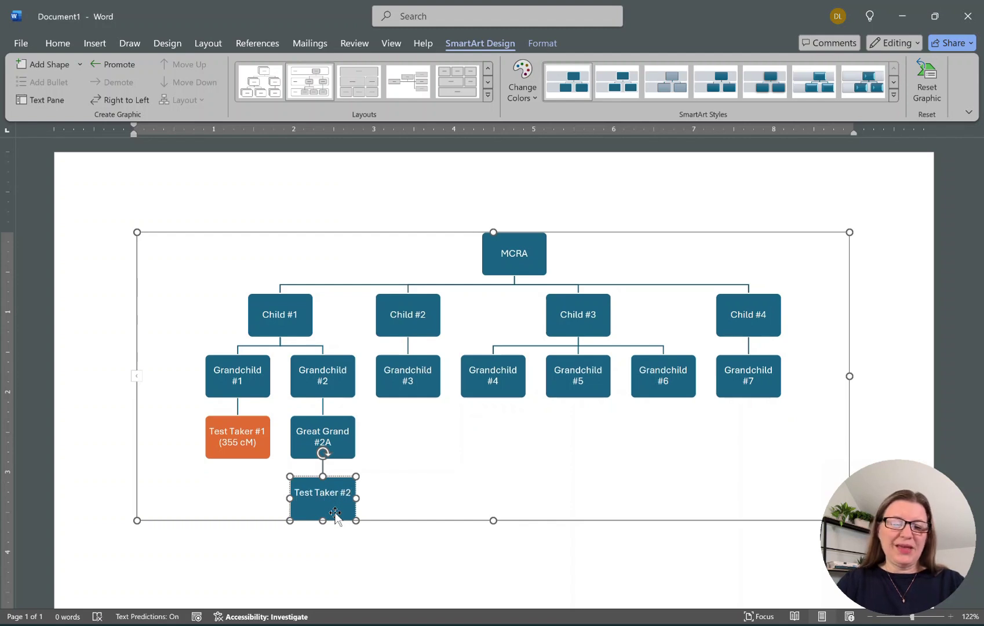
pyautogui.write('(1')
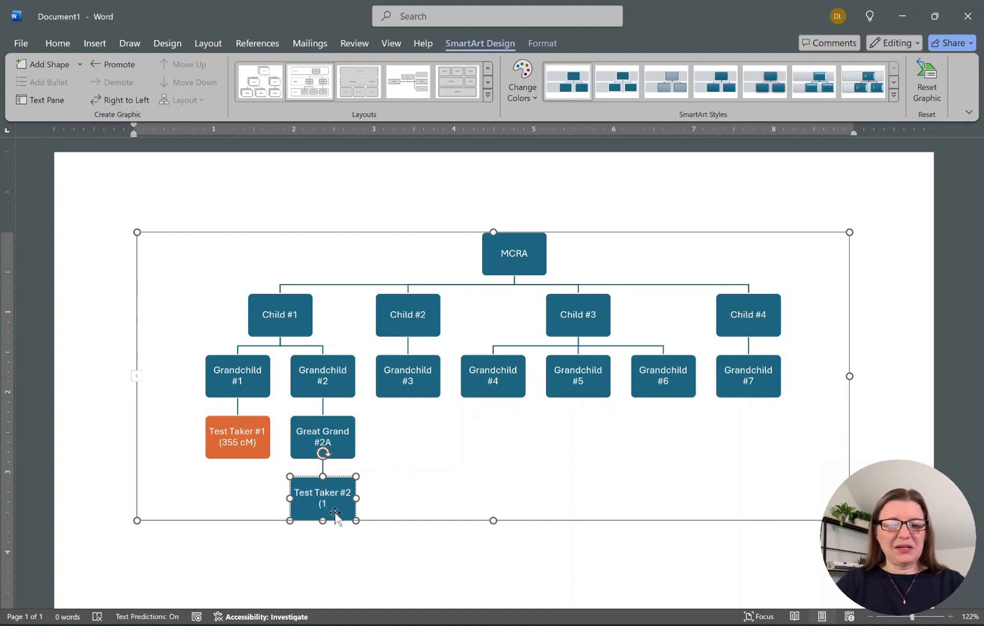
pyautogui.write('14 cM)')
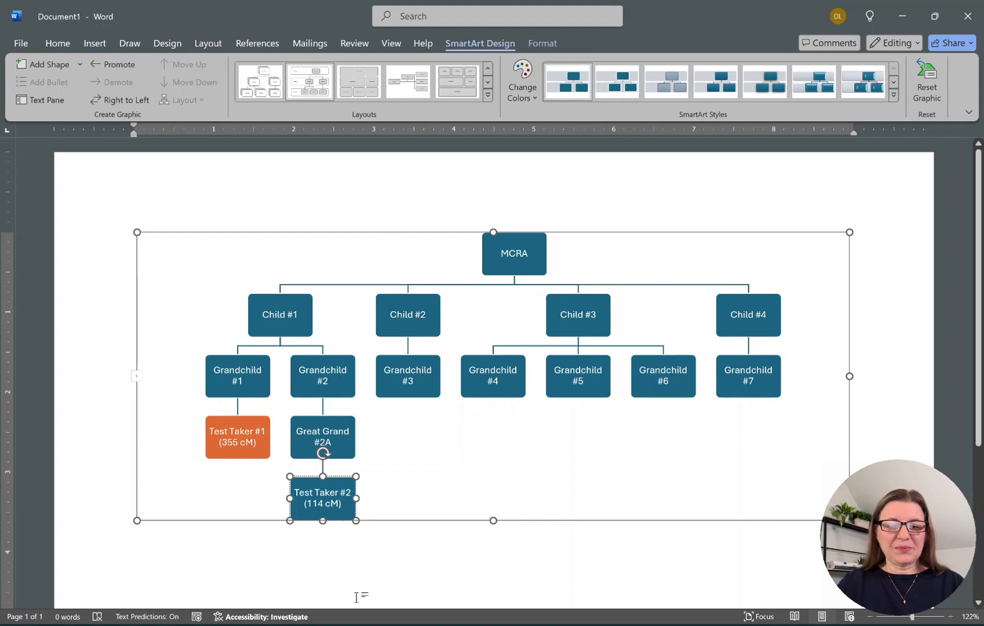
# Fill the Test Taker #2 box orange to match Test Taker #1.
pyautogui.click(355, 520)
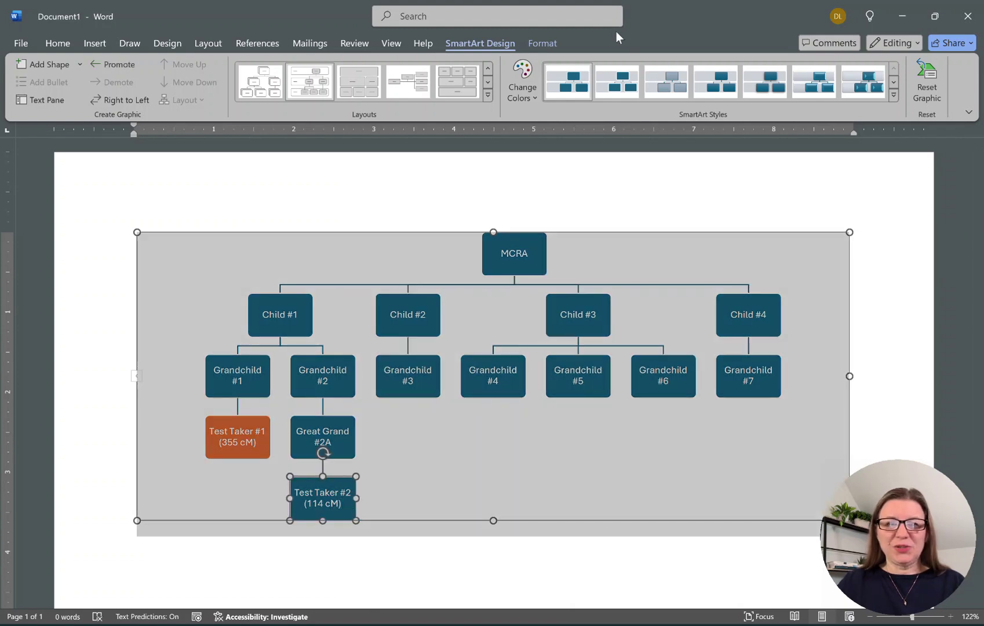
pyautogui.click(543, 43)
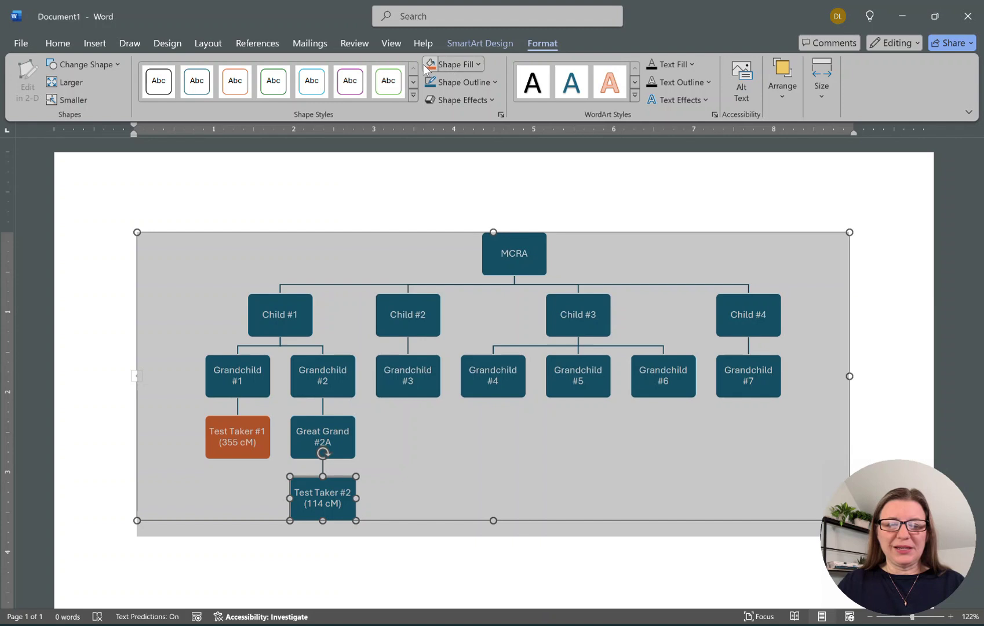
pyautogui.click(452, 64)
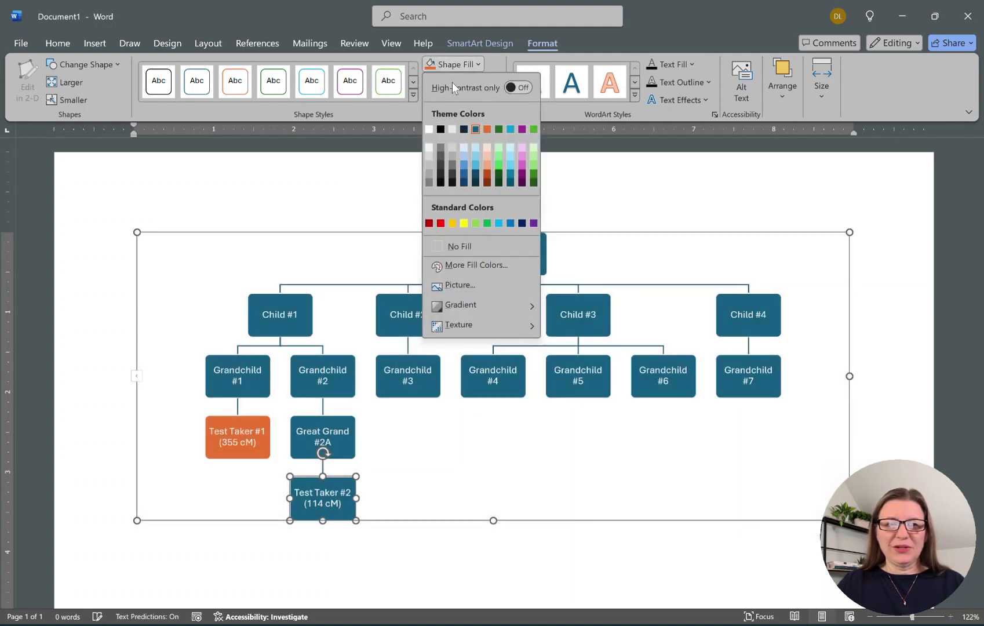
pyautogui.click(487, 129)
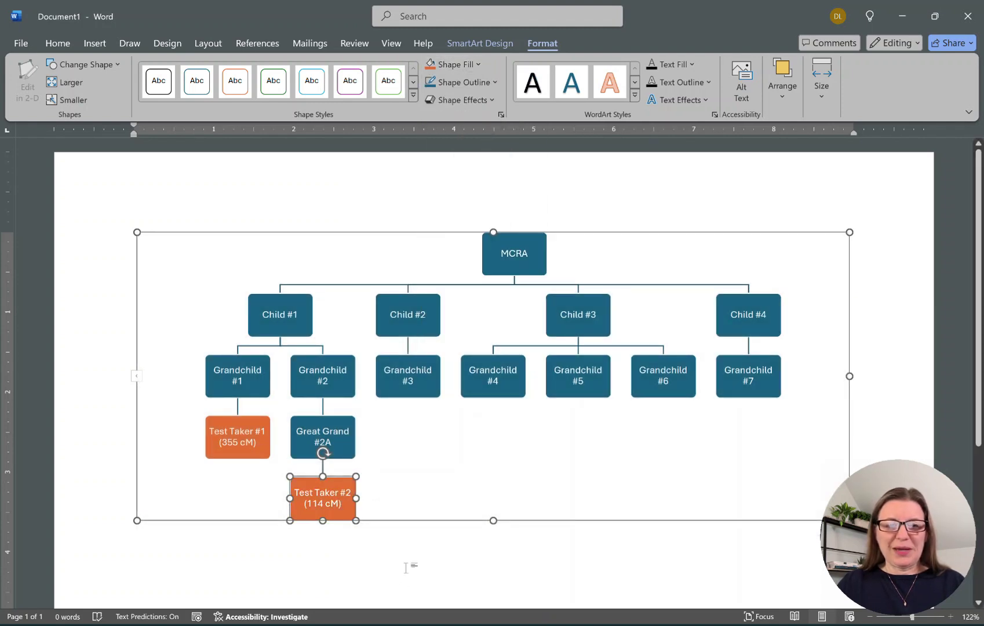
pyautogui.press('Escape')
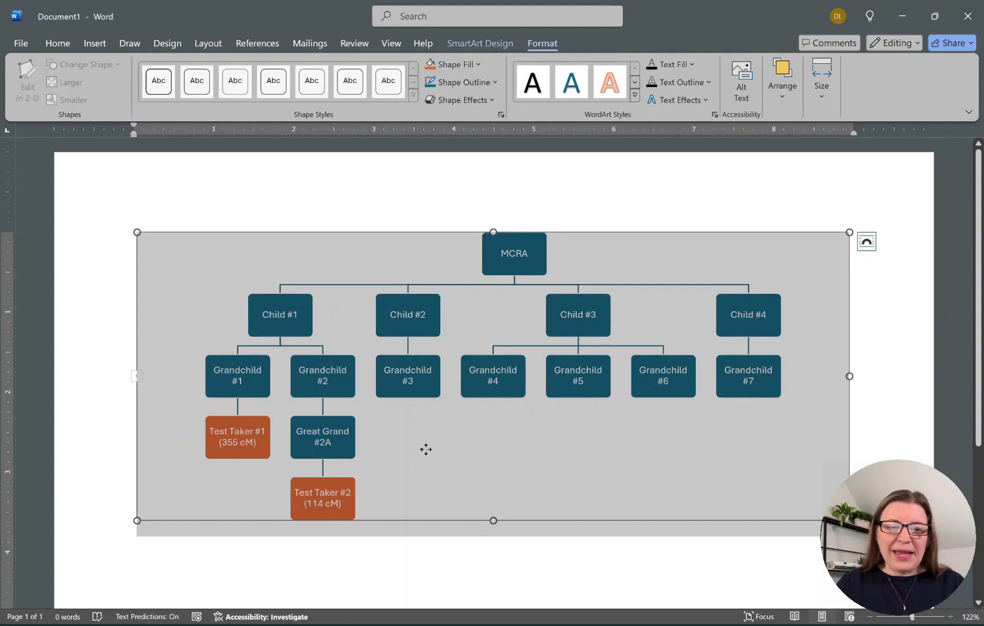
pyautogui.click(423, 382)
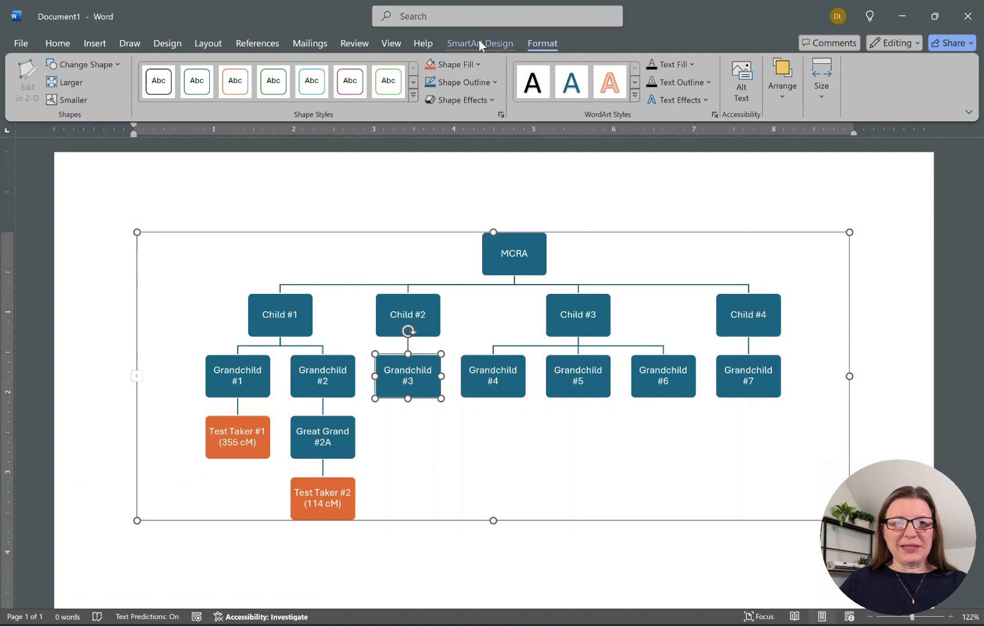
# Add a child box under Grandchild #3 reading 'Test Taker #3' over '(276 cM)'.
pyautogui.click(480, 44)
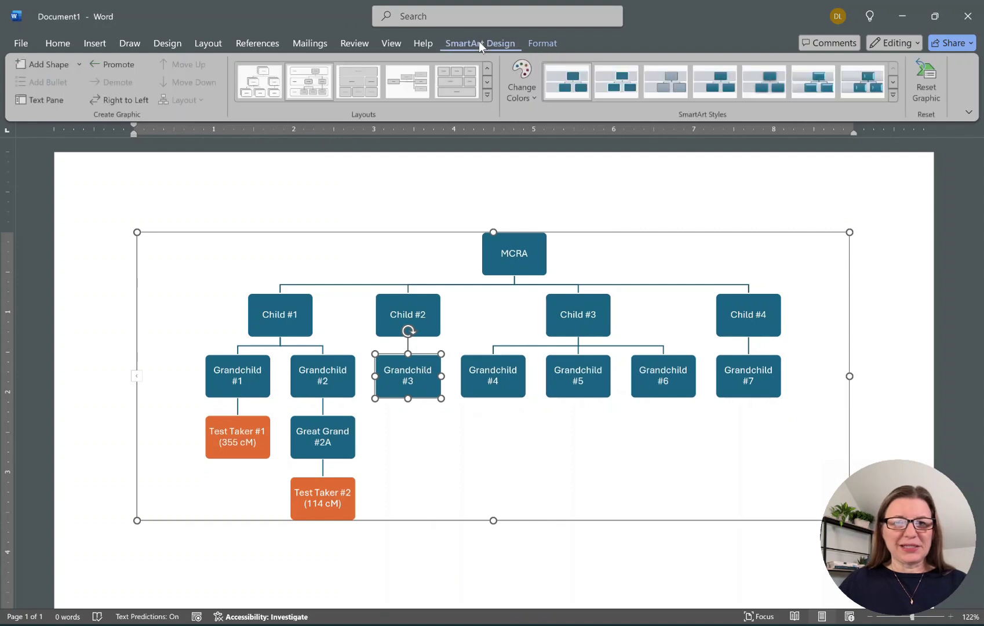
pyautogui.click(36, 61)
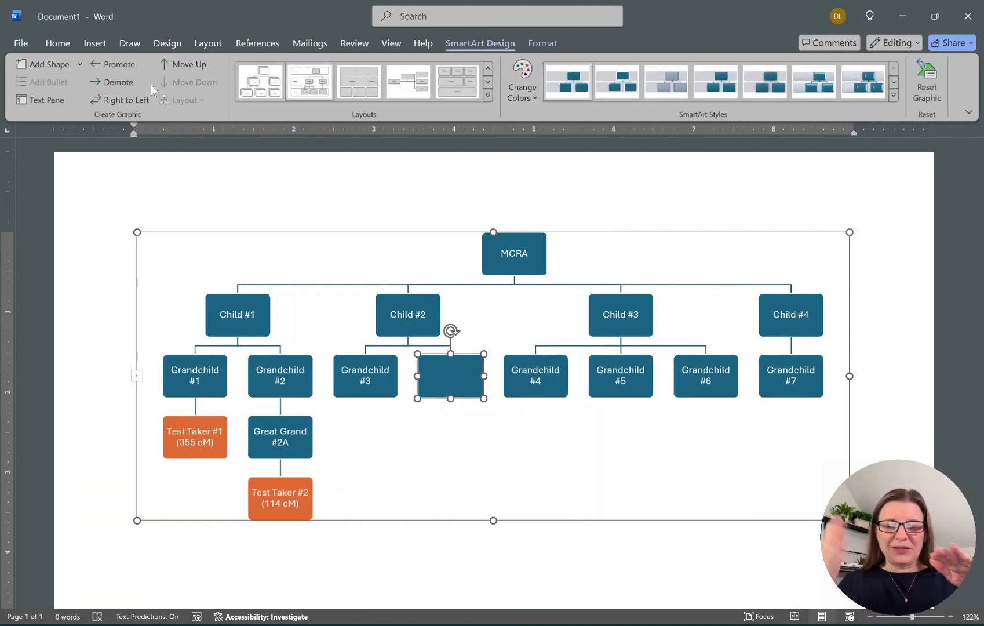
pyautogui.click(125, 82)
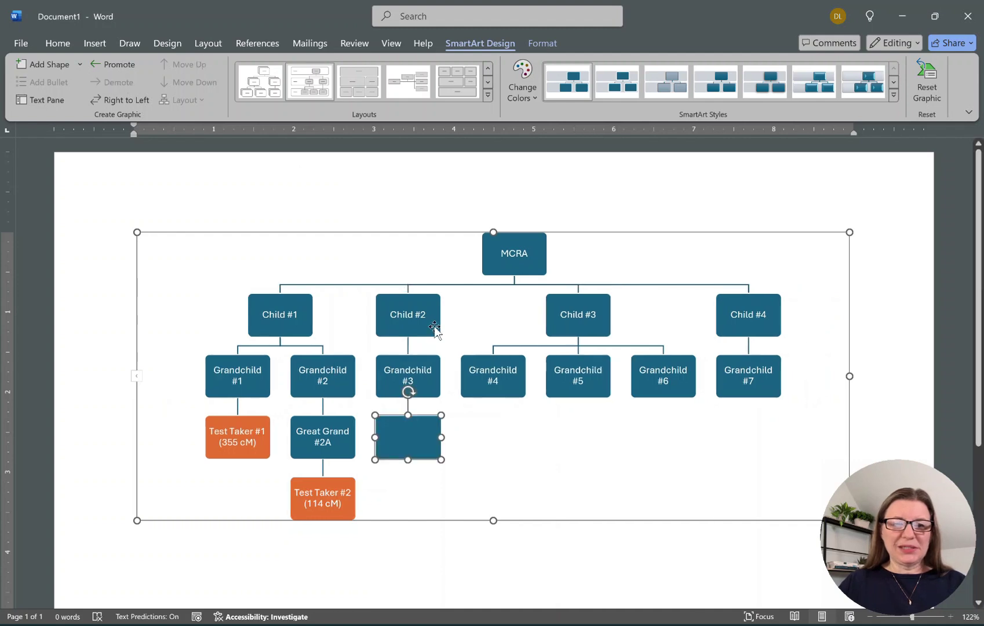
pyautogui.write('Test Taker #3')
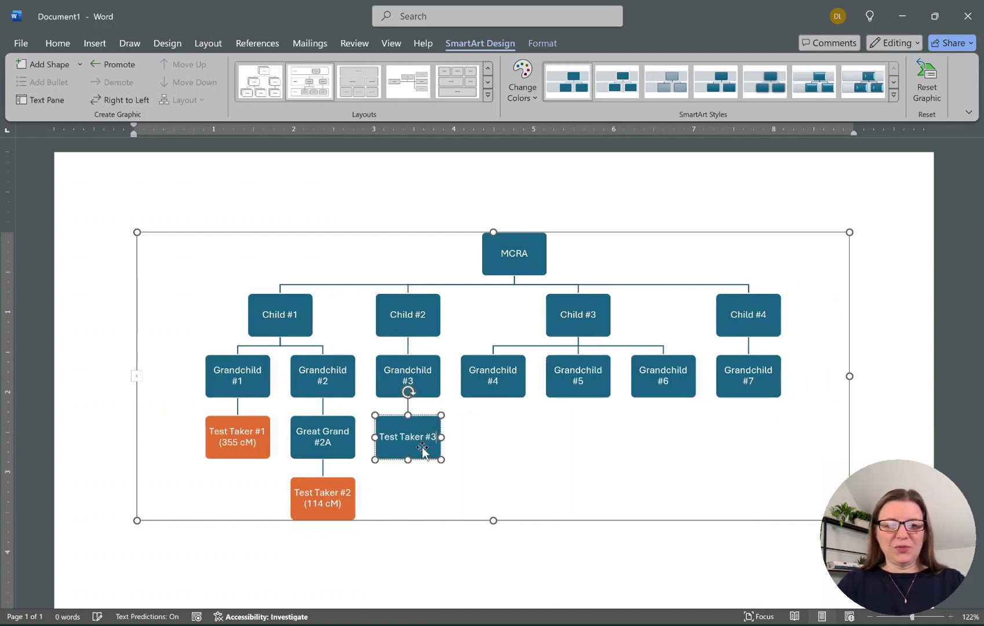
pyautogui.press('Return')
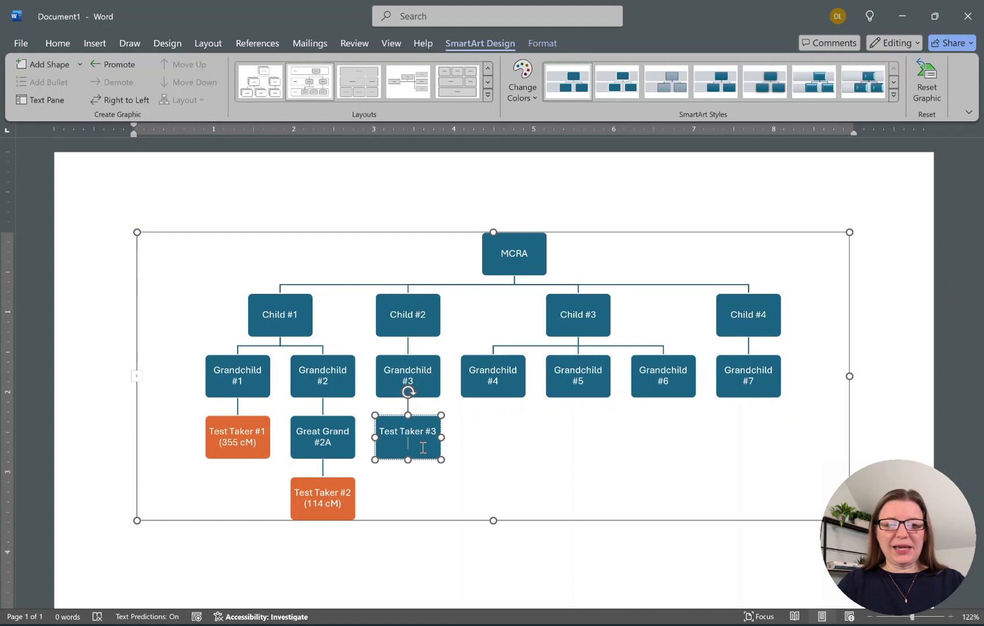
pyautogui.press('BackSpace')
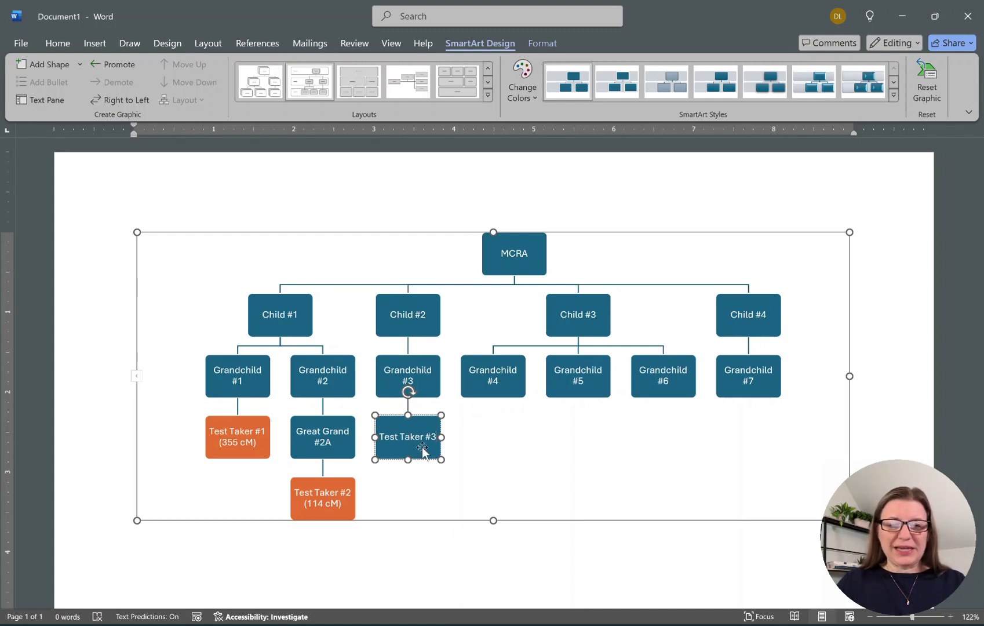
pyautogui.press('Return')
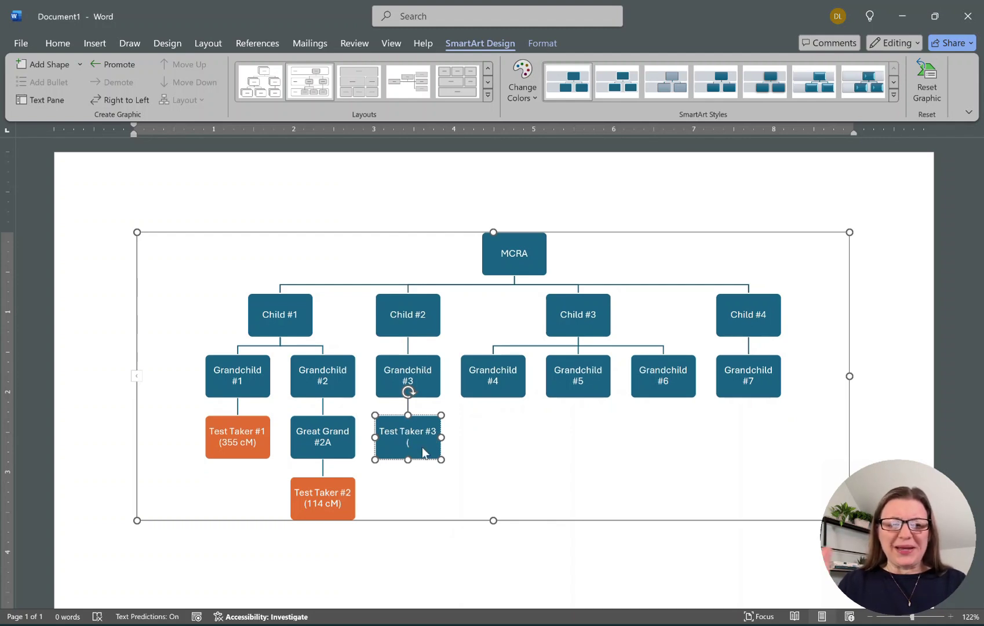
pyautogui.write('(')
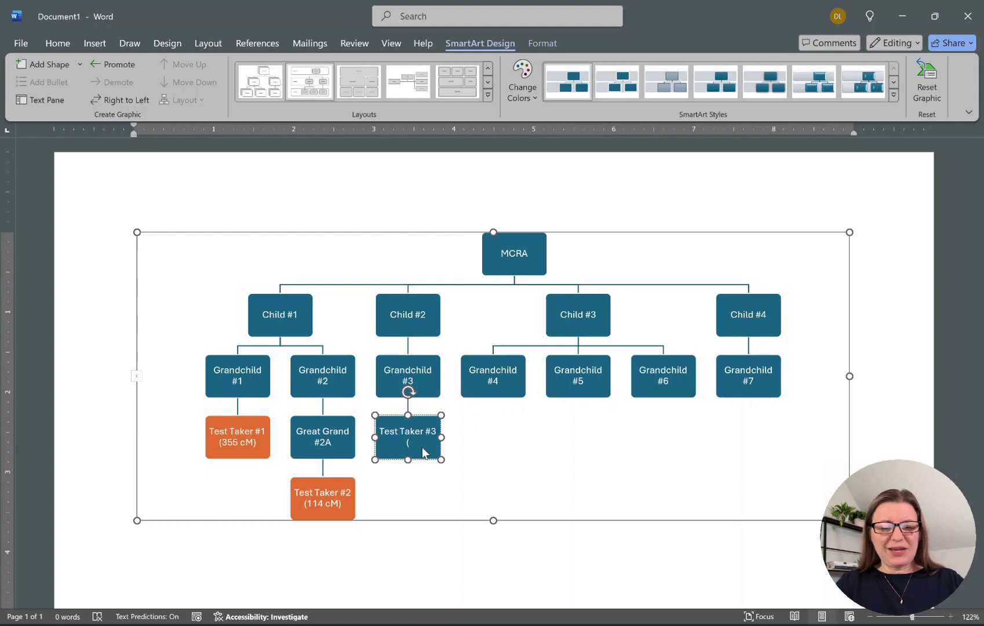
pyautogui.write('276 cM)')
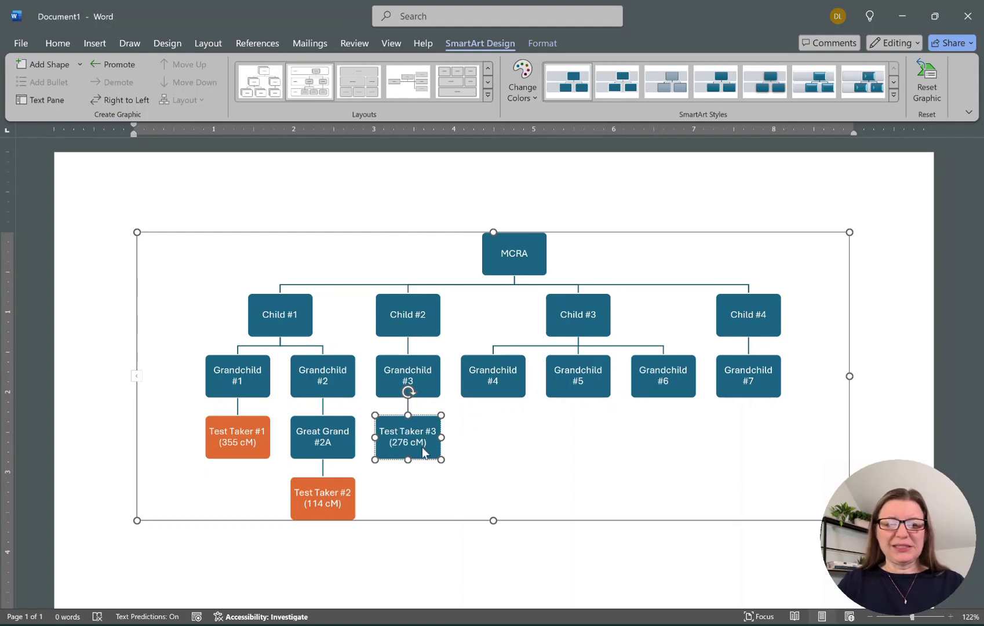
# Fill the Test Taker #3 box orange.
pyautogui.click(542, 44)
pyautogui.click(429, 65)
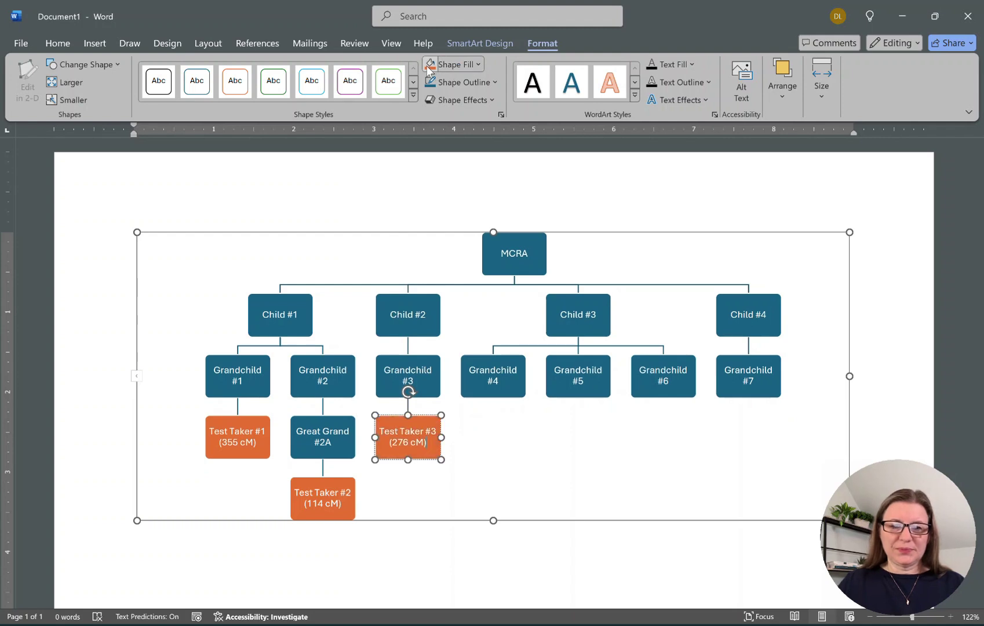
pyautogui.click(523, 393)
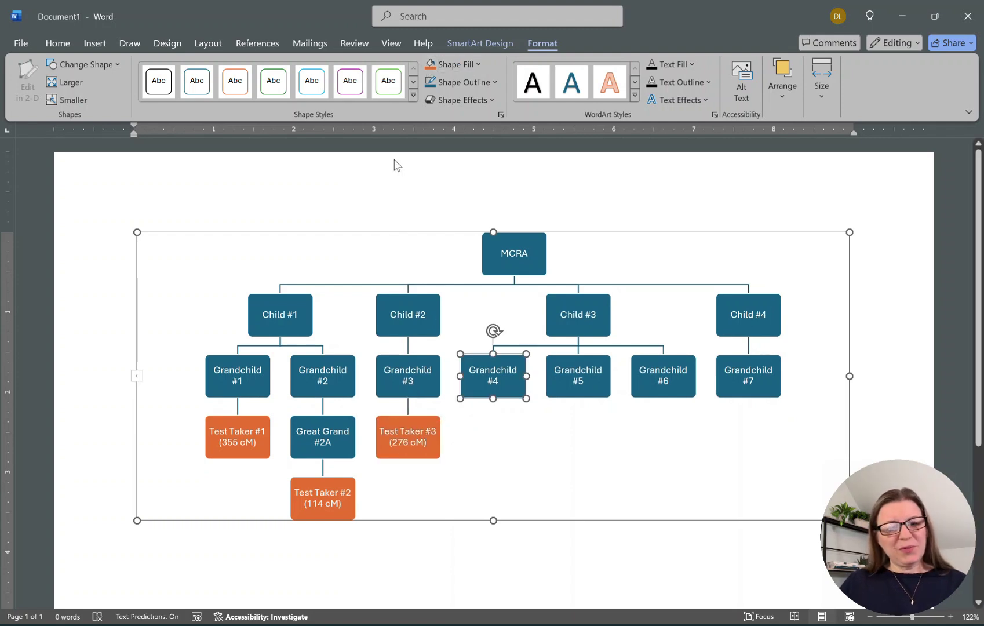
# Add a blank box under Grandchild #4 and below it a 'Test Taker #4 (97 cM)' box.
pyautogui.click(489, 49)
pyautogui.click(47, 60)
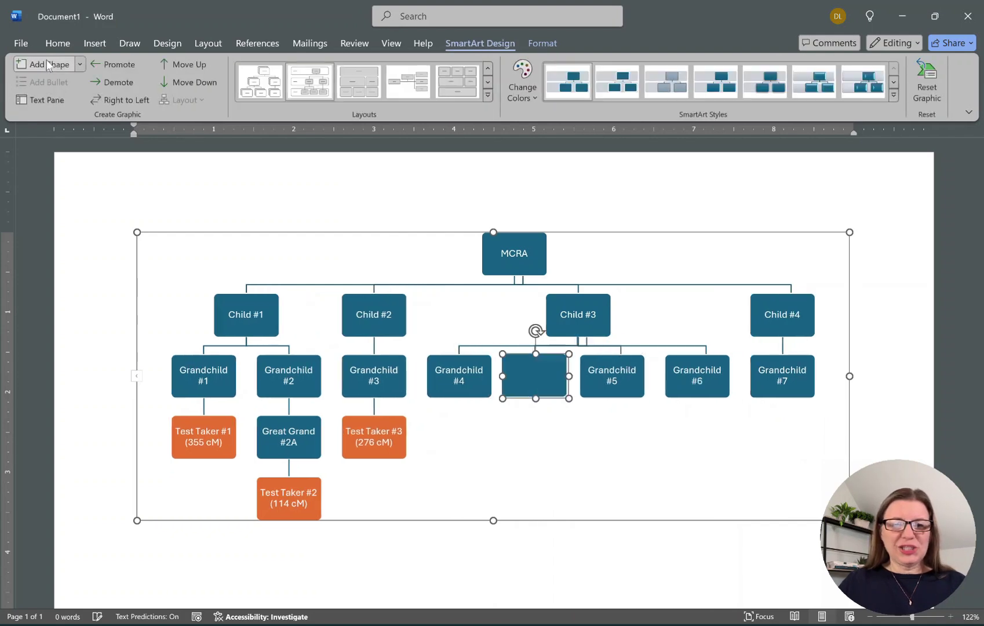
pyautogui.click(104, 85)
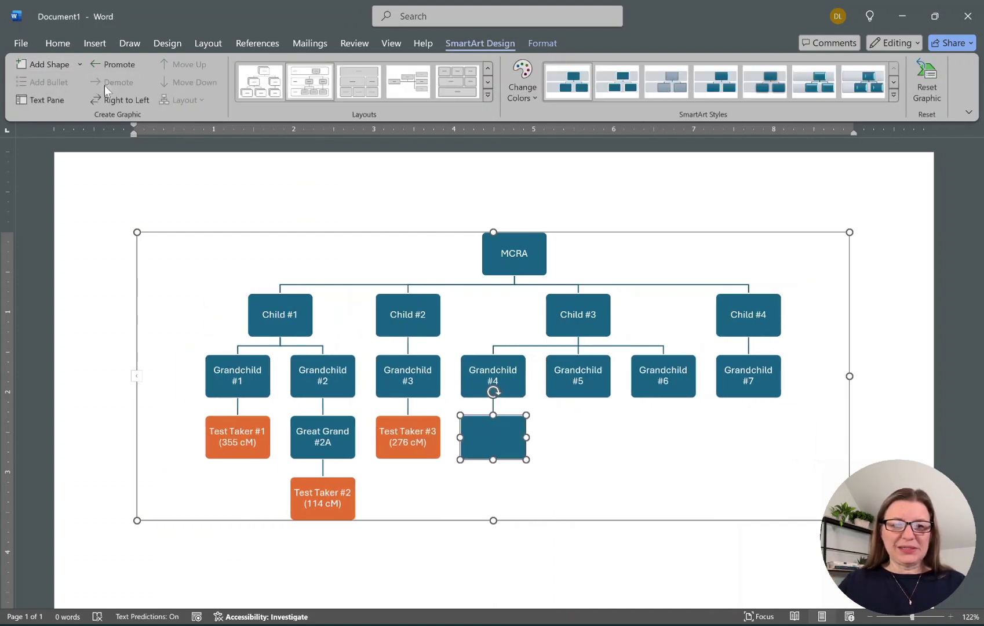
pyautogui.click(43, 64)
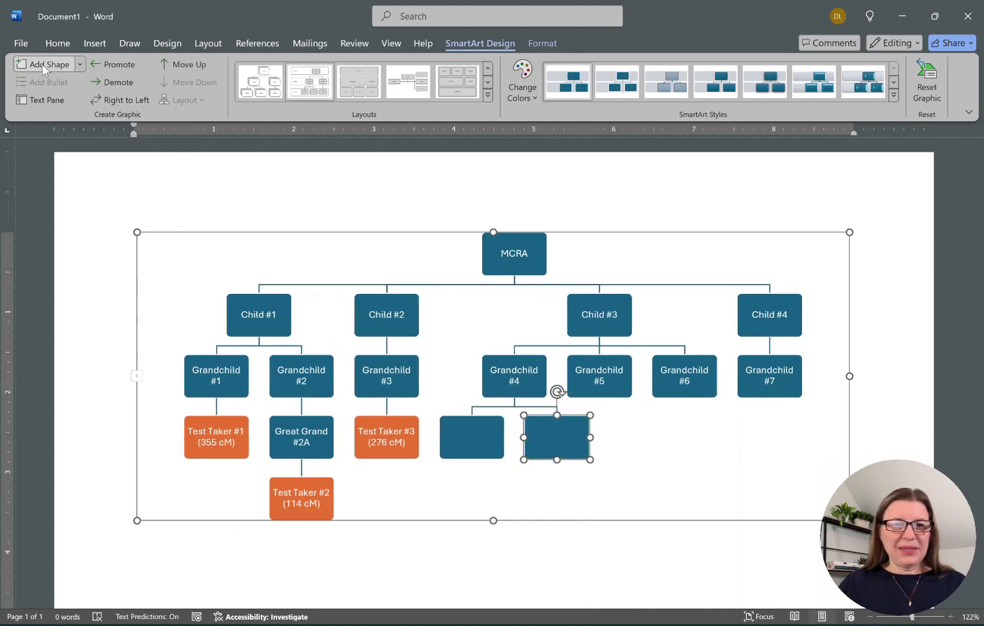
pyautogui.click(107, 86)
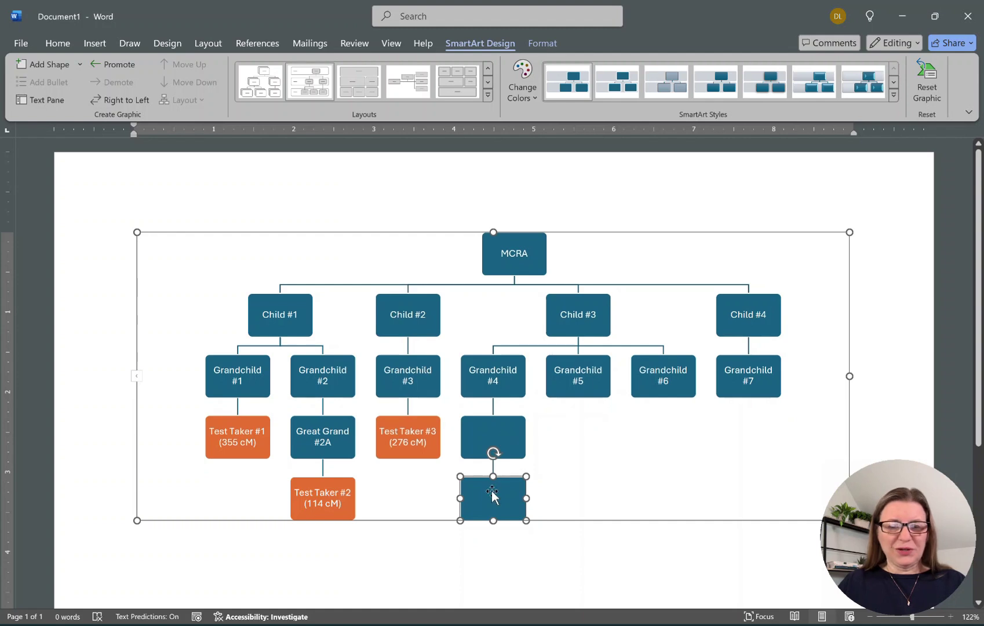
pyautogui.write('Test')
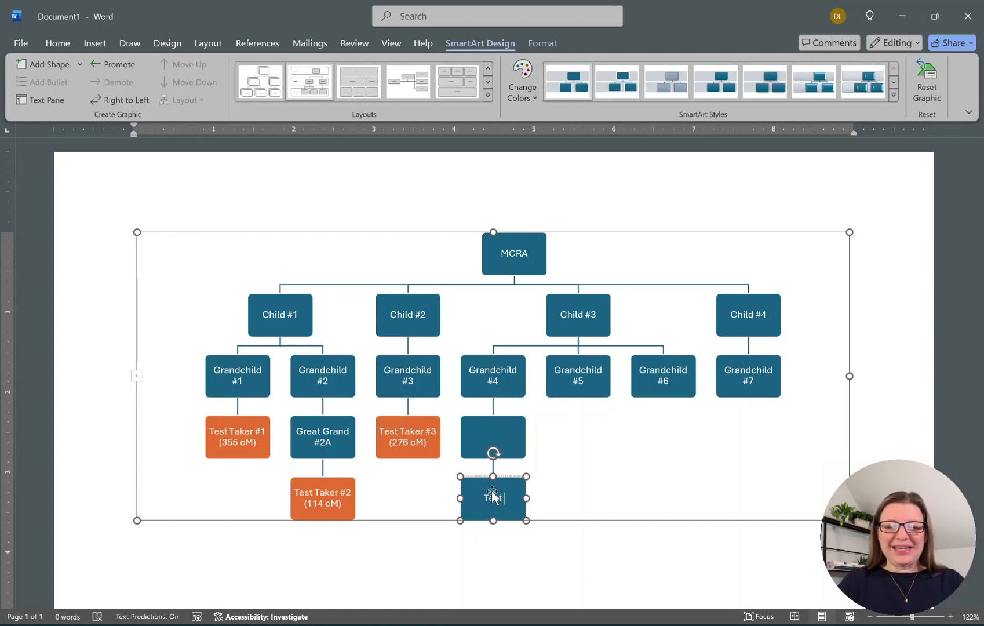
pyautogui.write(' Taker #4')
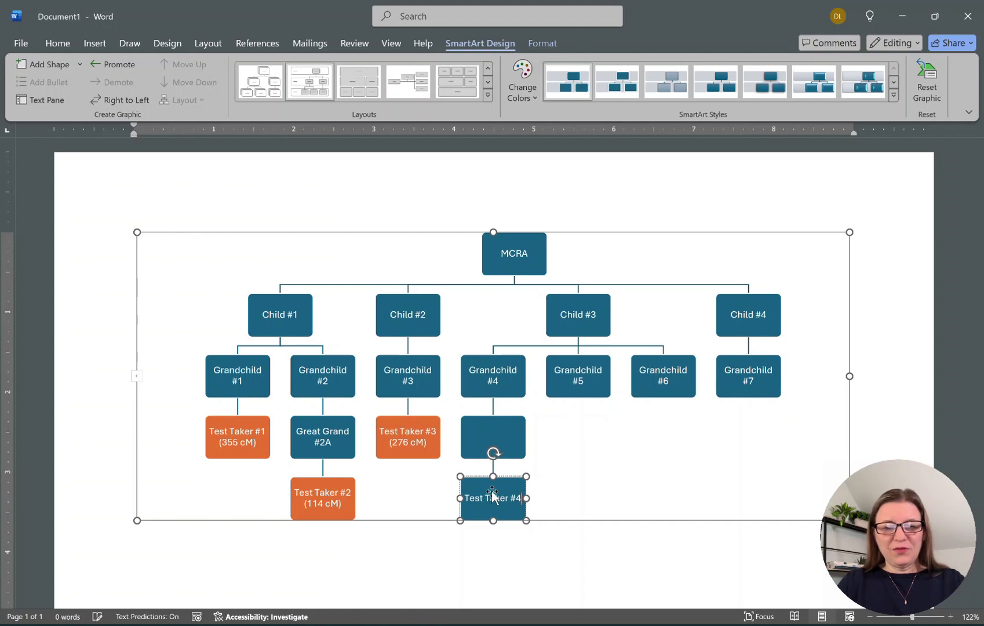
pyautogui.write(' (')
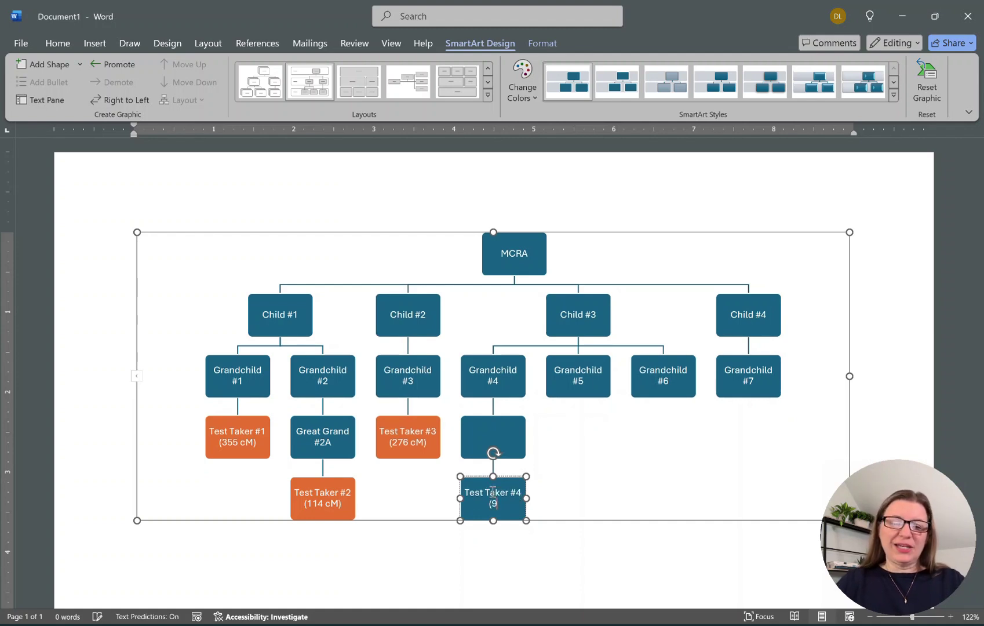
pyautogui.write('97 cM)')
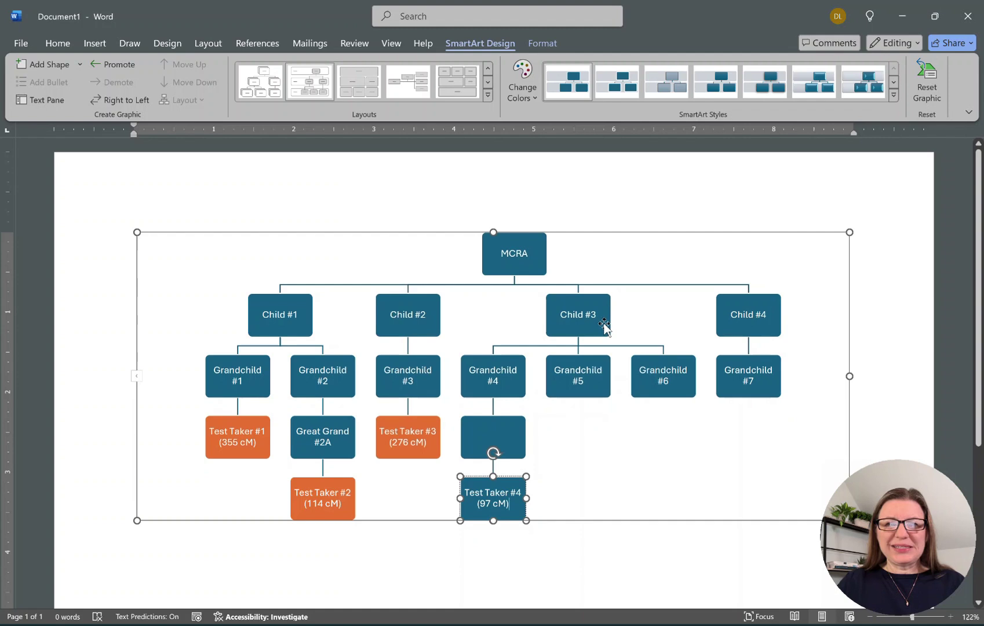
# Fill the Test Taker #4 box orange.
pyautogui.click(540, 44)
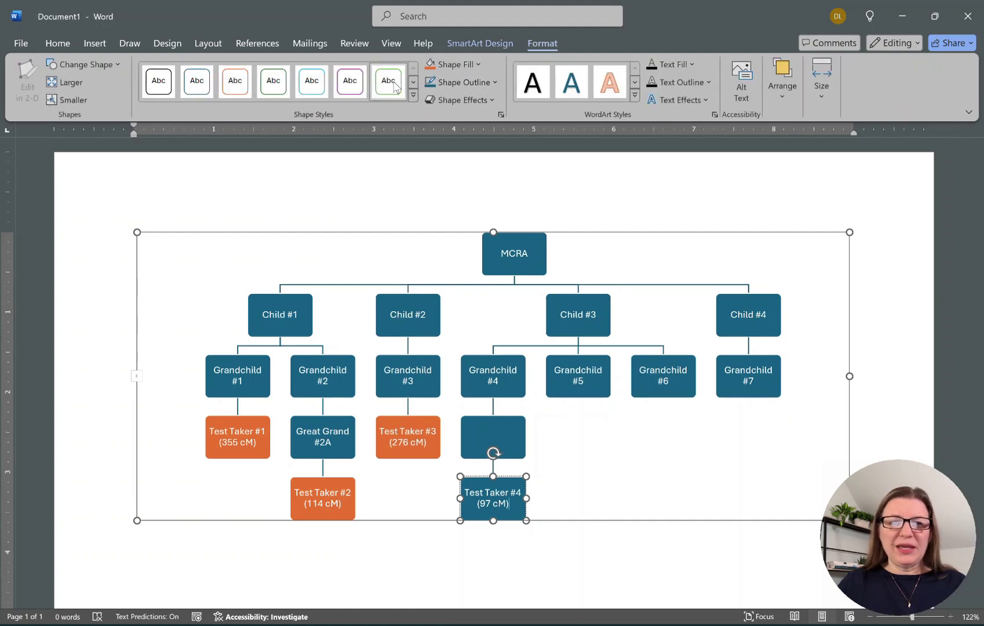
pyautogui.click(432, 70)
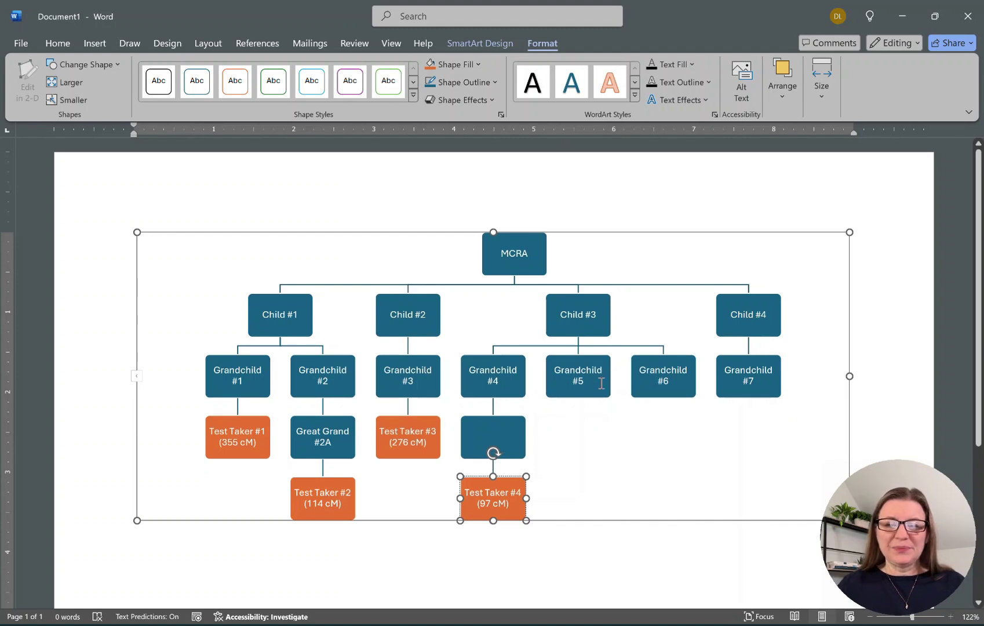
pyautogui.click(600, 389)
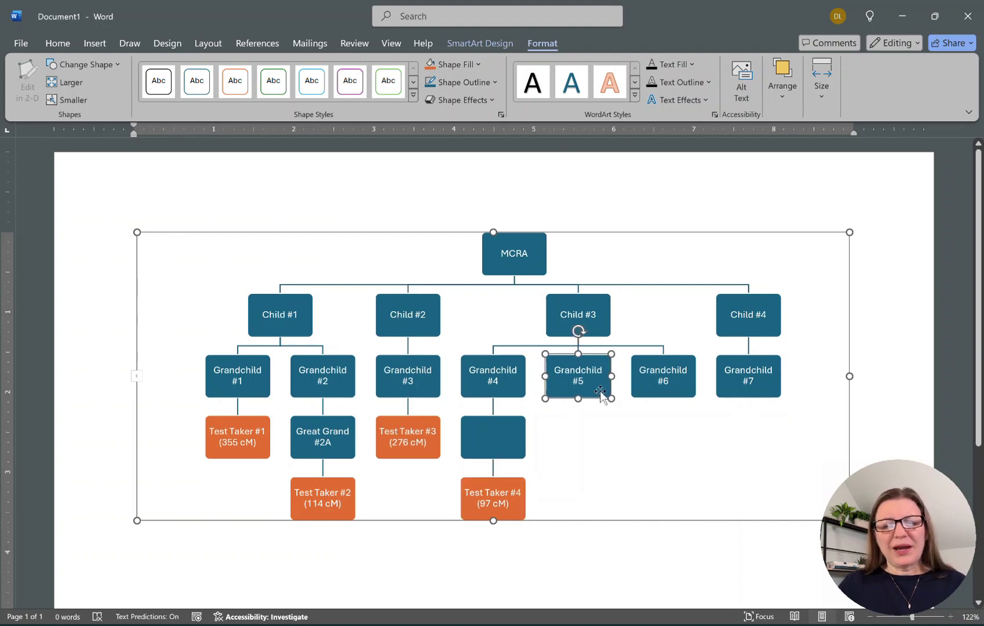
# Add a child box under Grandchild #5 reading 'Test Taker #5' over '(199 cM)'.
pyautogui.click(456, 44)
pyautogui.click(47, 64)
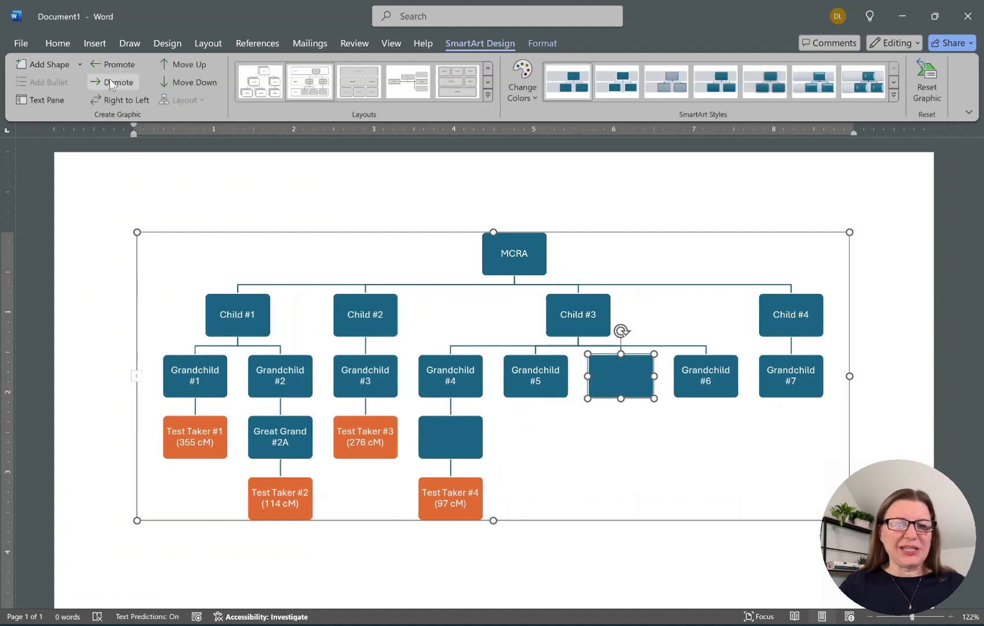
pyautogui.click(112, 84)
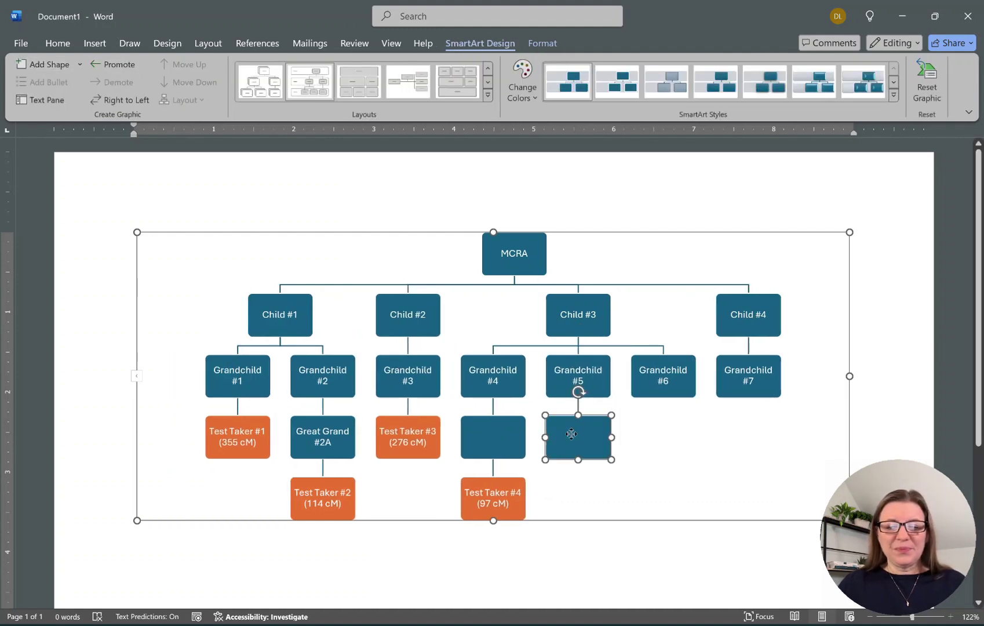
pyautogui.write('Test Takaer')
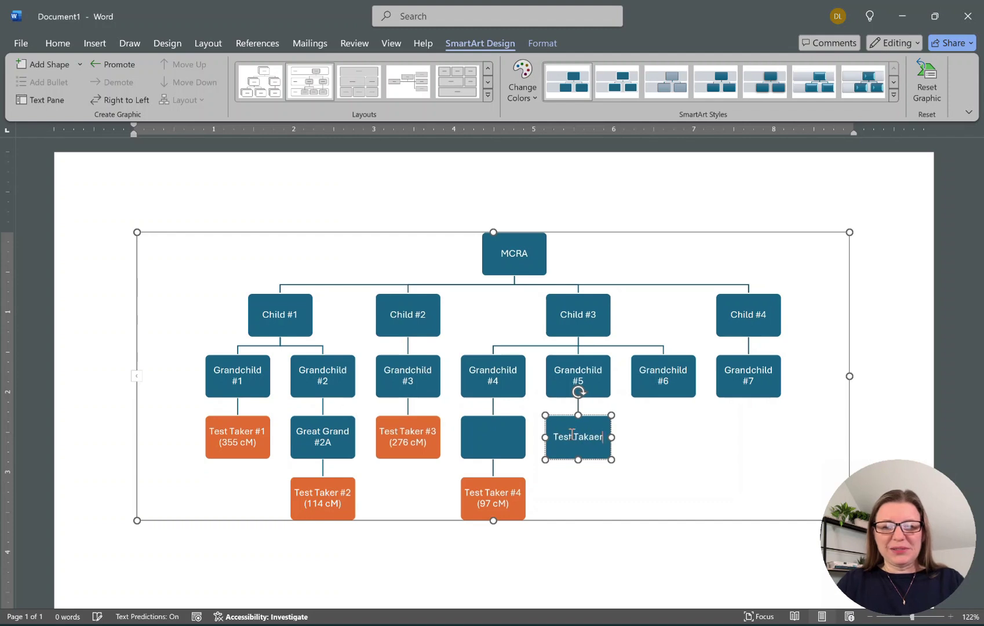
pyautogui.press('BackSpace')
pyautogui.press('BackSpace')
pyautogui.press('BackSpace')
pyautogui.press('BackSpace')
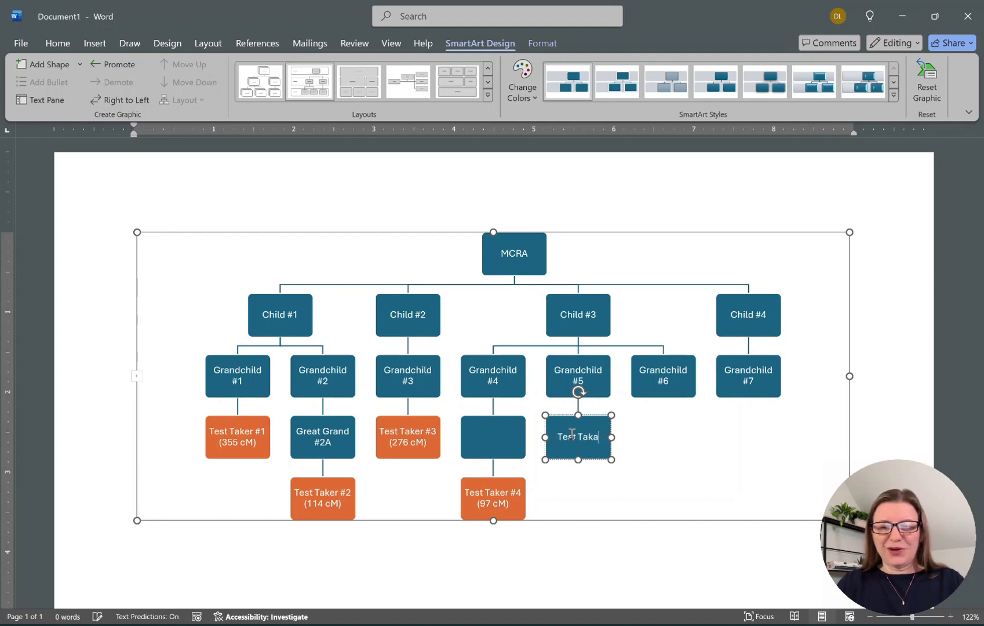
pyautogui.write('er #')
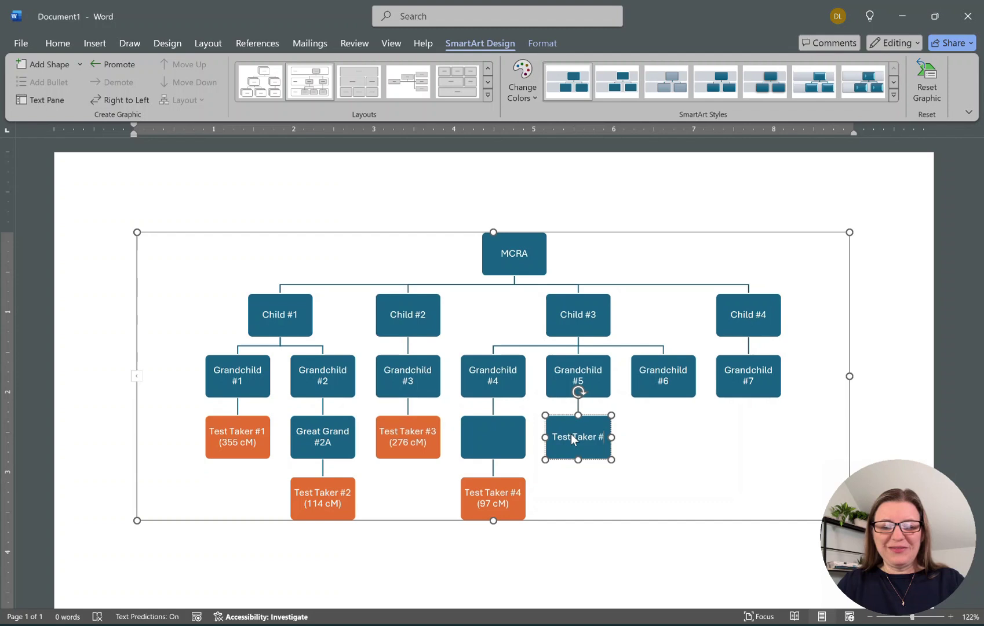
pyautogui.write('5')
pyautogui.press('Return')
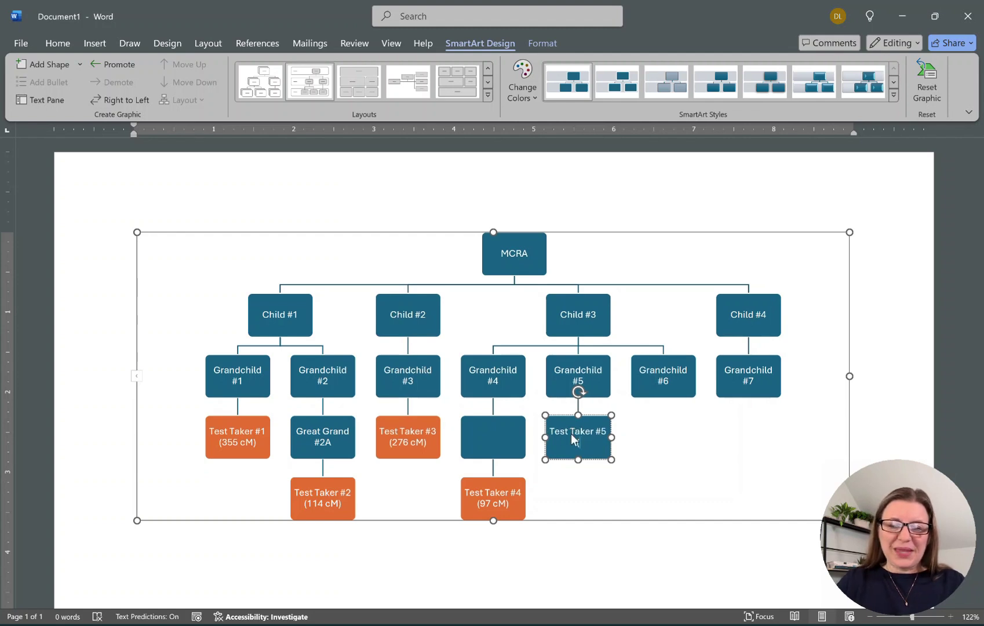
pyautogui.write('(199 cM)')
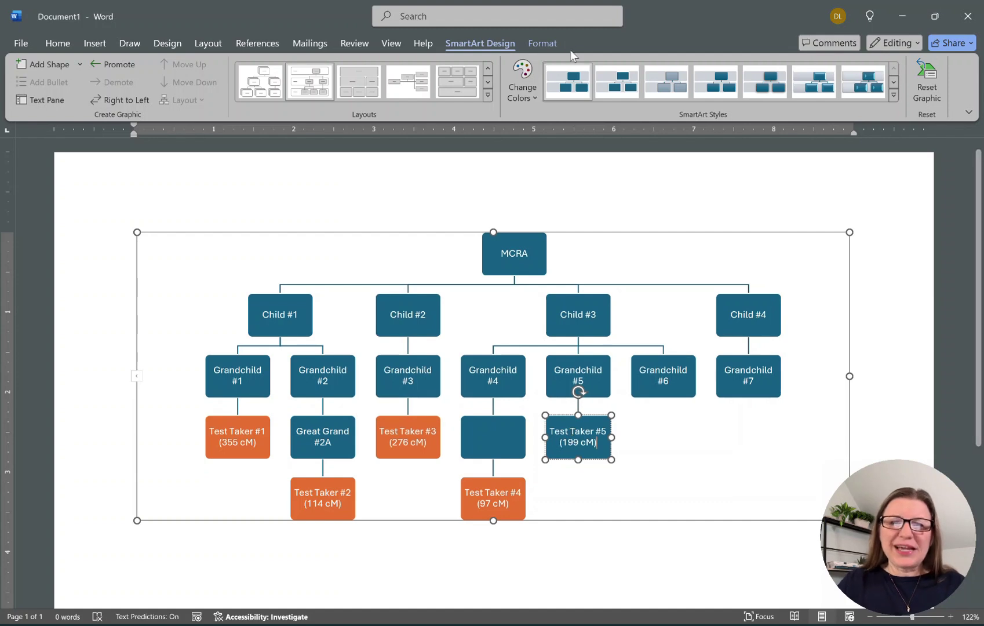
# Fill the Test Taker #5 box orange.
pyautogui.click(544, 43)
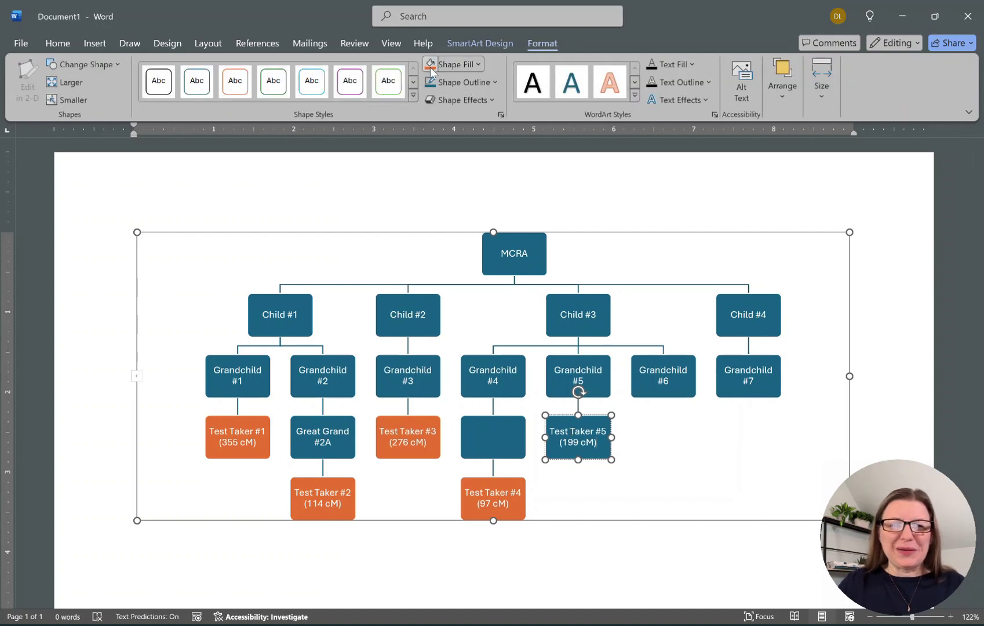
pyautogui.click(463, 64)
pyautogui.click(686, 393)
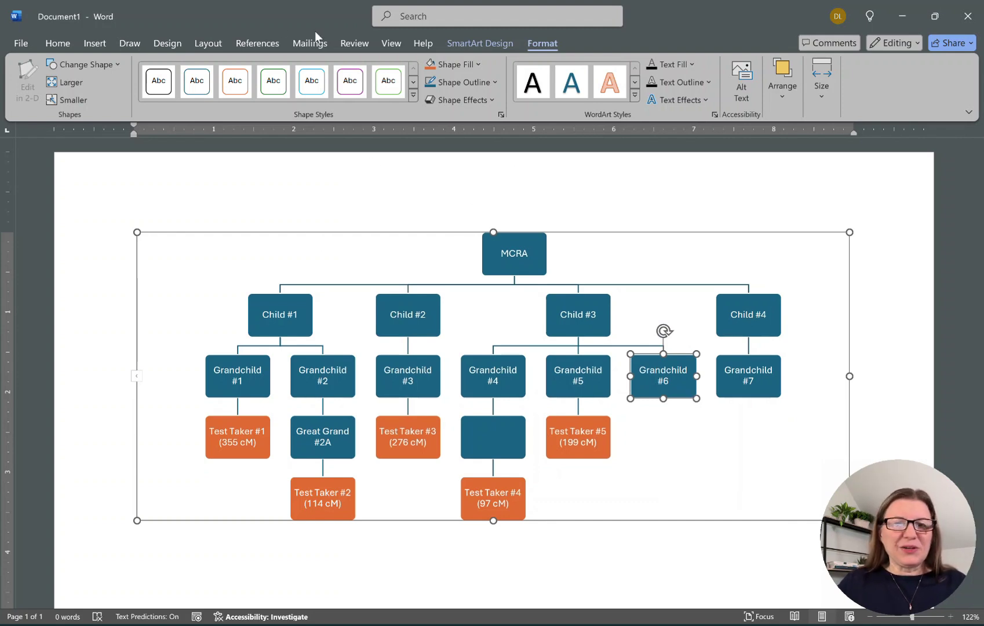
# Add a blank box under Grandchild #6 and below it a 'Test Taker #6 (107 cM)' box.
pyautogui.click(455, 42)
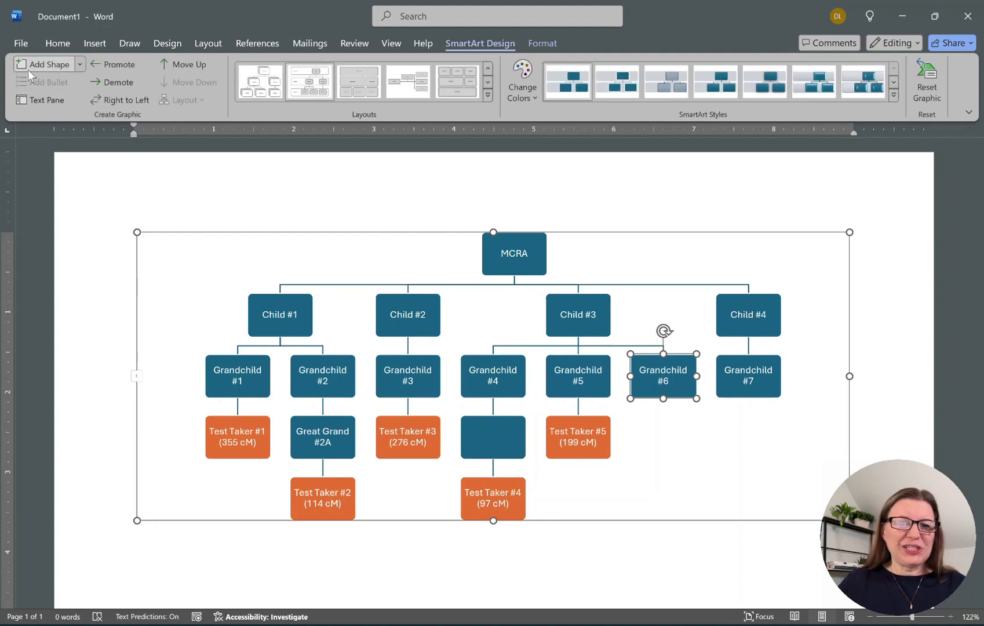
pyautogui.click(41, 64)
pyautogui.click(117, 82)
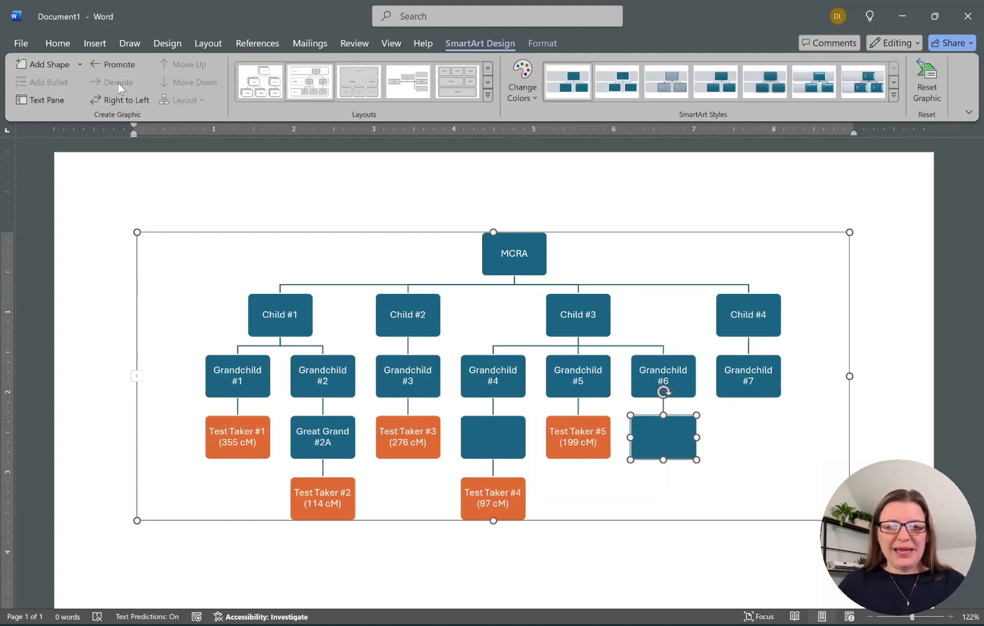
pyautogui.click(39, 62)
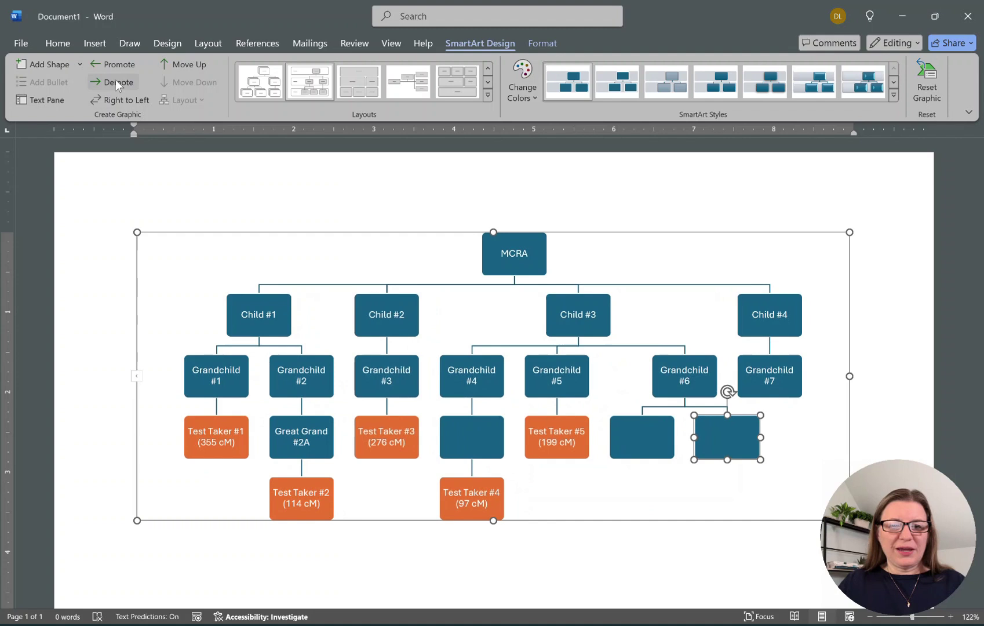
pyautogui.click(116, 80)
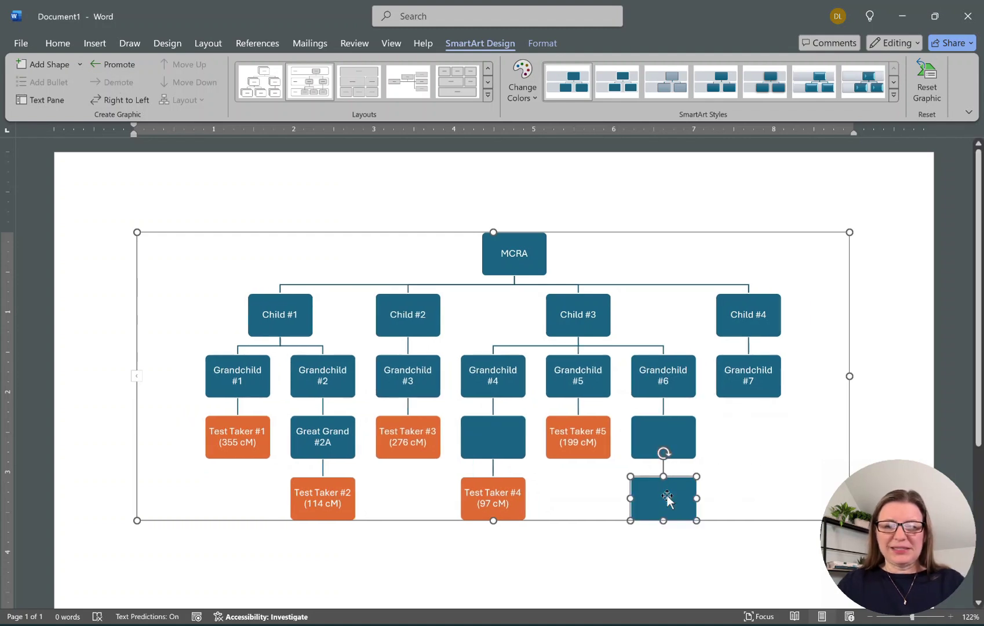
pyautogui.write('Test Taker ')
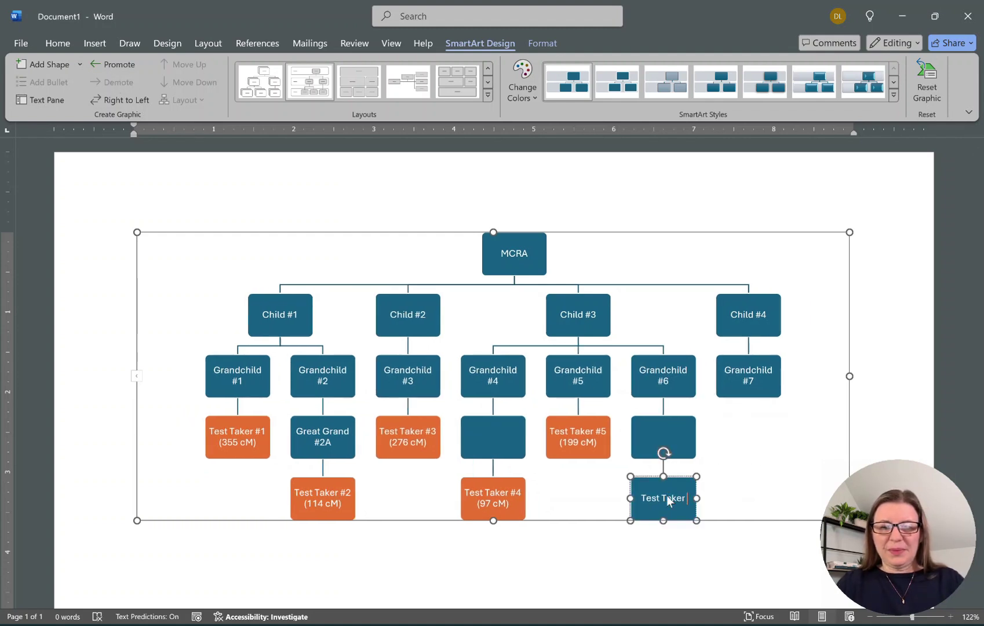
pyautogui.write('#6 (')
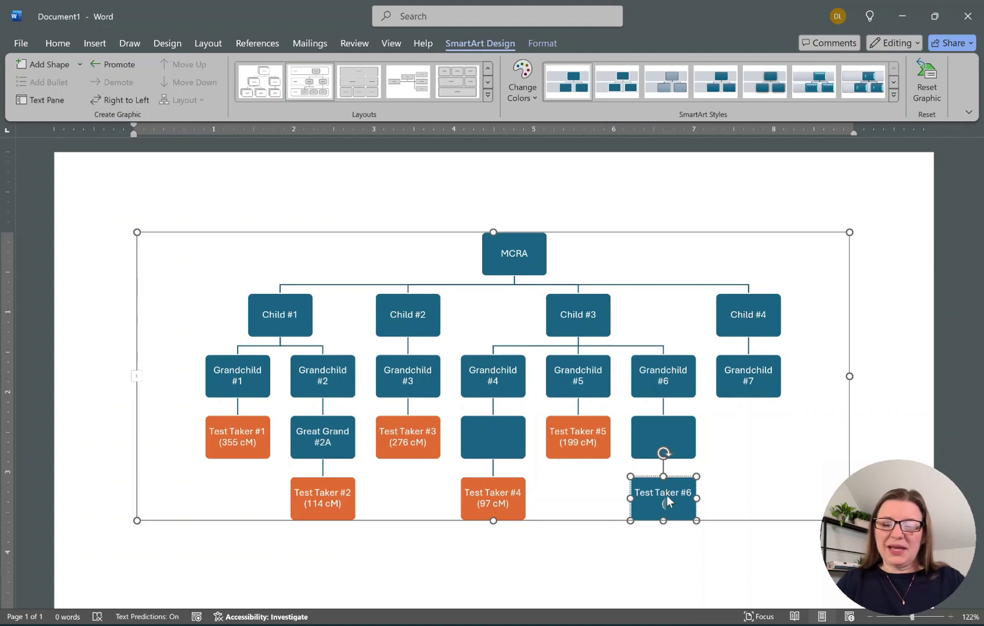
pyautogui.write('107 cM)')
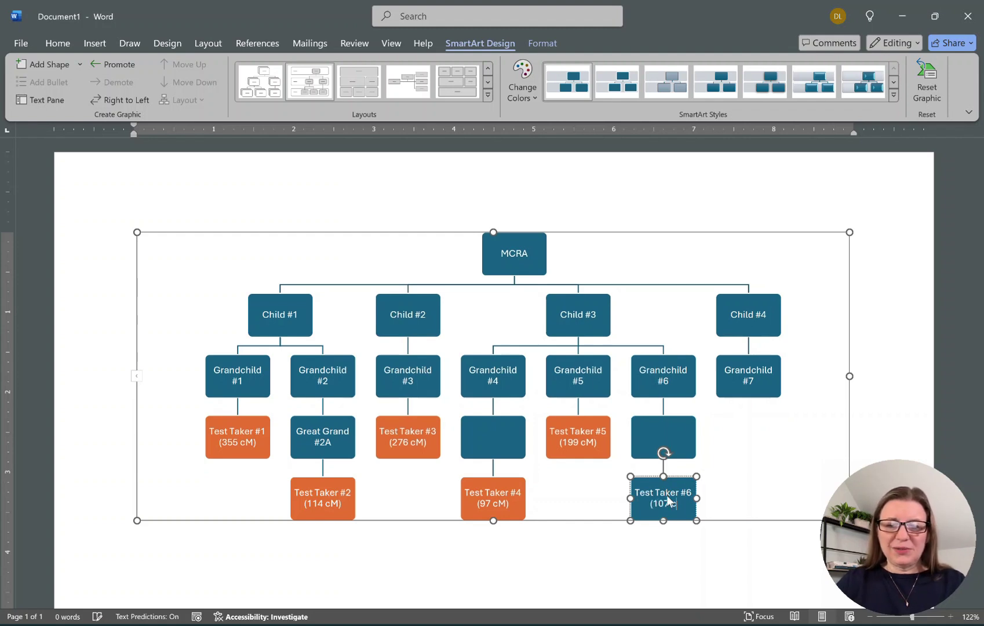
# Fill the Test Taker #6 box orange.
pyautogui.click(545, 43)
pyautogui.click(429, 64)
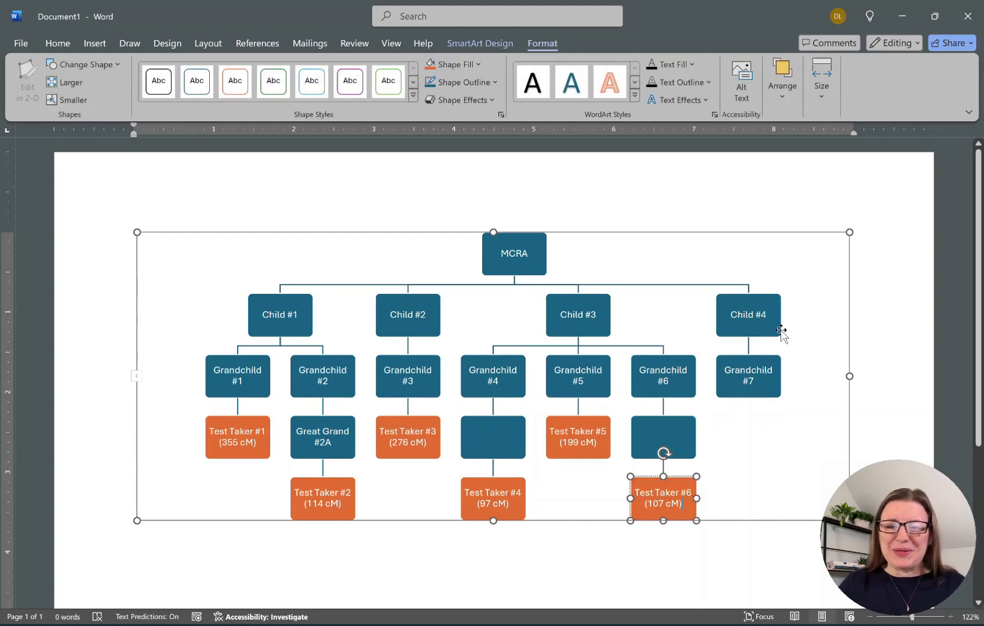
pyautogui.click(769, 393)
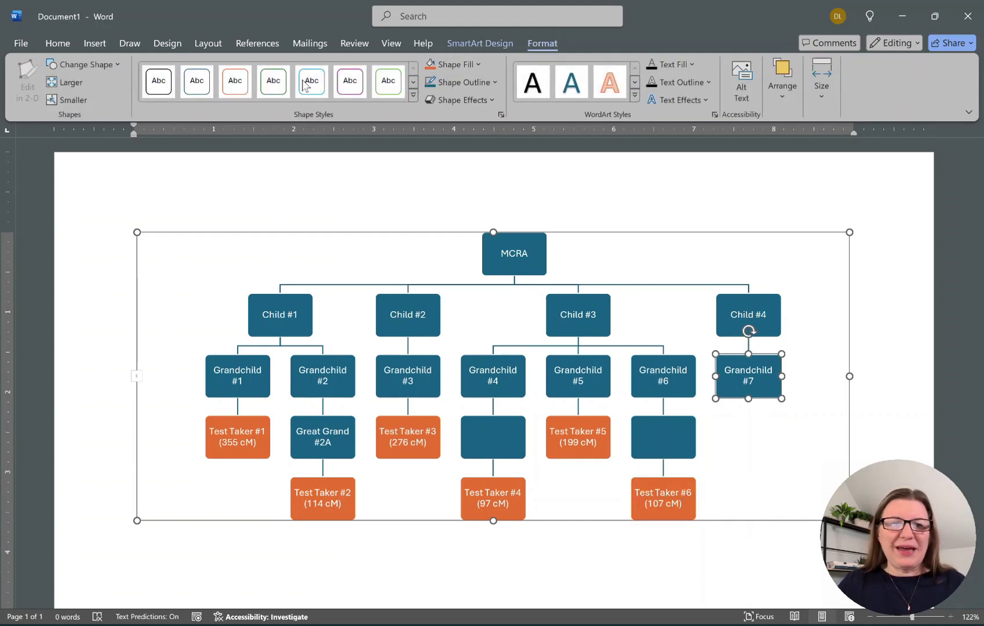
# Add a child box under Grandchild #7 reading 'Test Taker #7' over '(113 cM)'.
pyautogui.click(479, 43)
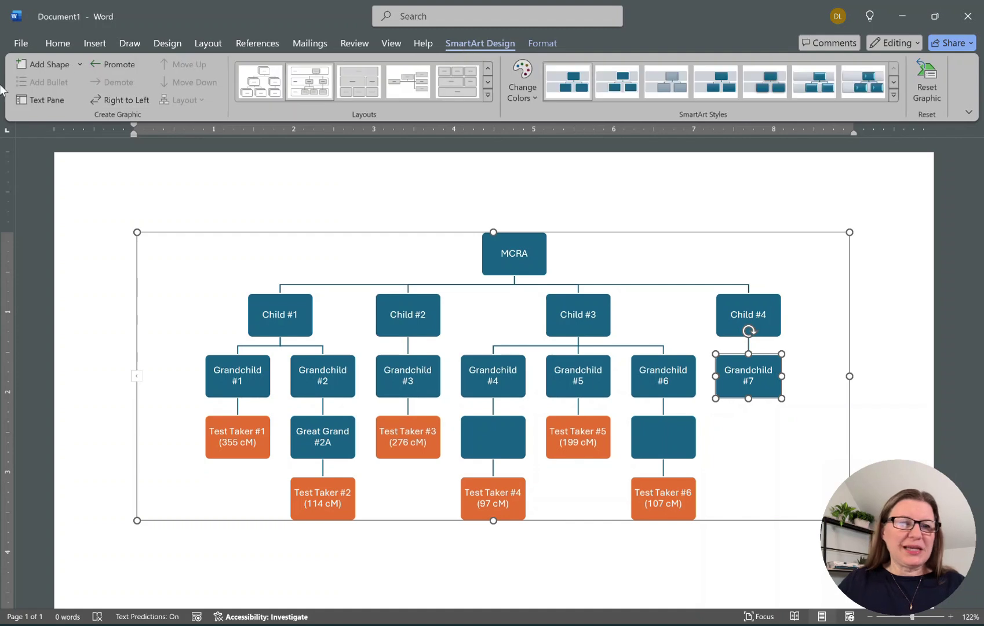
pyautogui.click(48, 63)
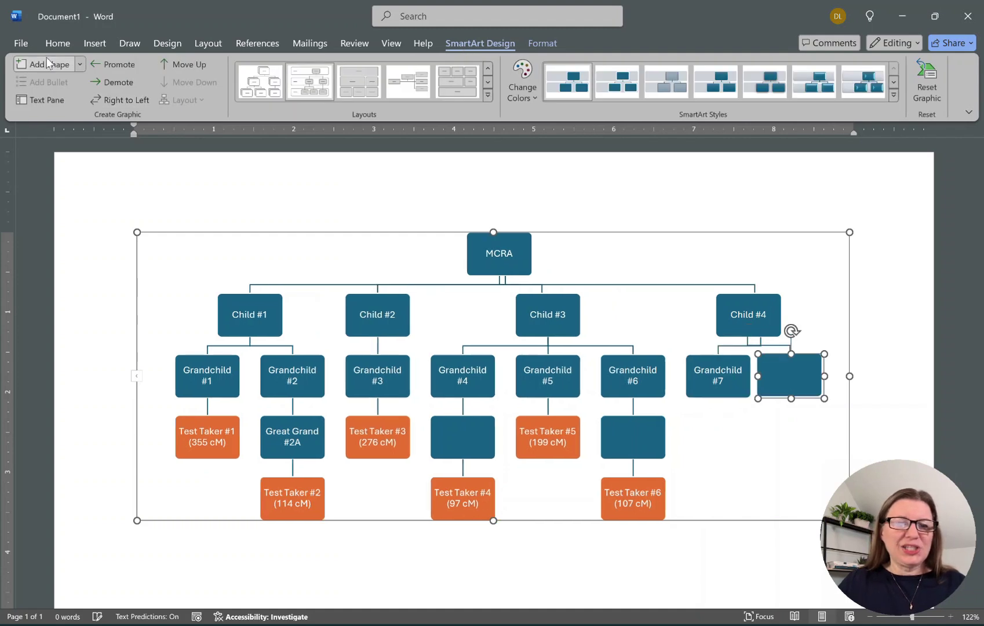
pyautogui.click(112, 81)
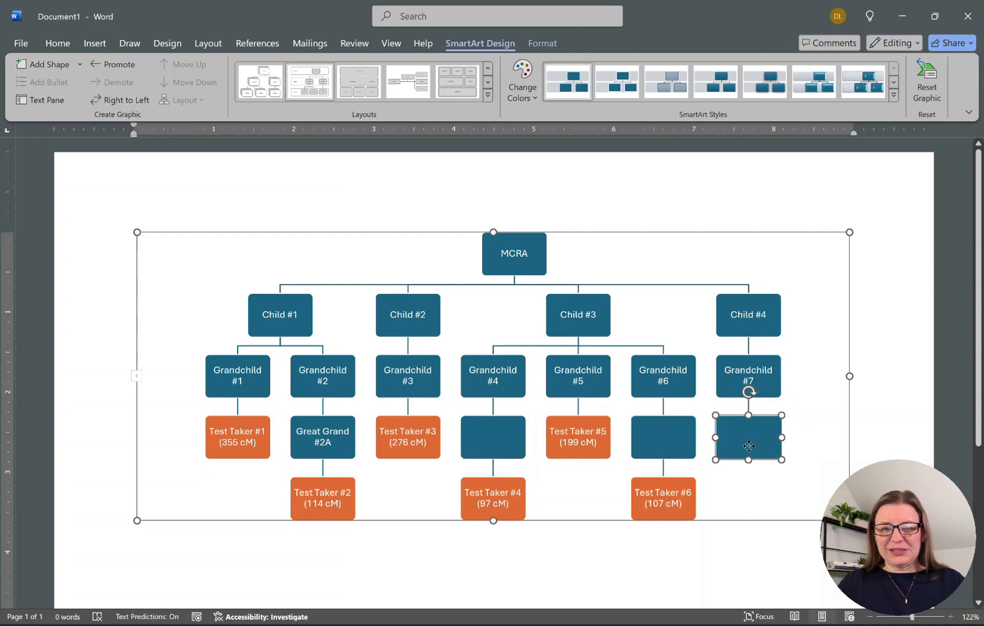
pyautogui.write('Test Taker #7')
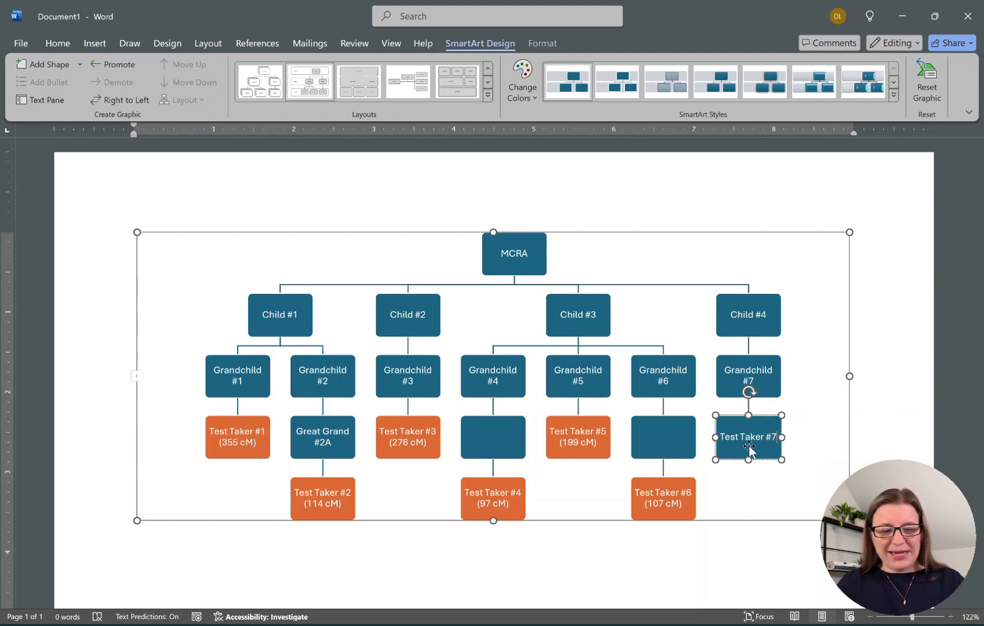
pyautogui.press('Return')
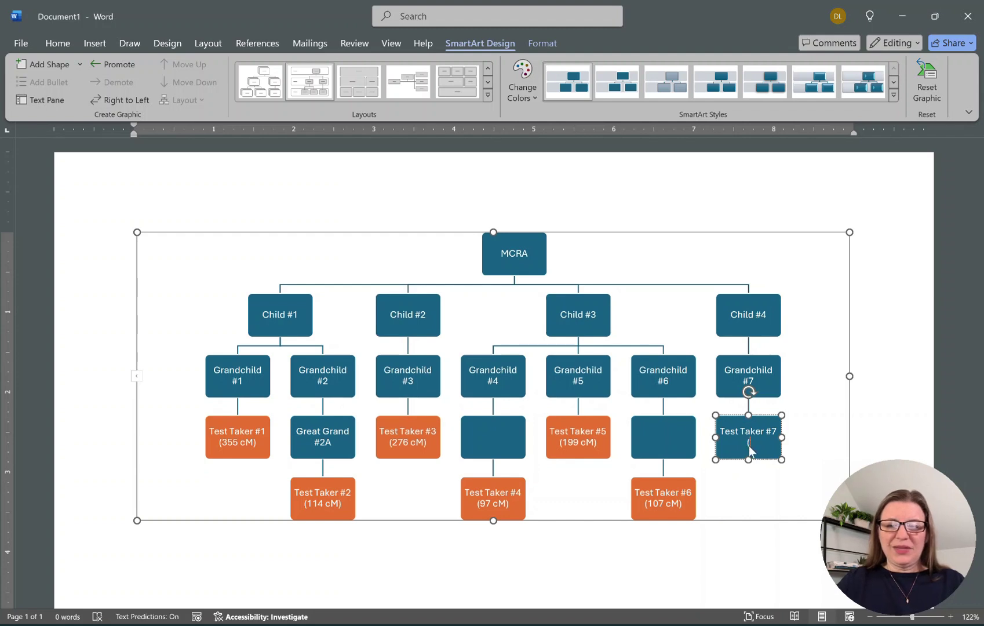
pyautogui.write('(113 cM)')
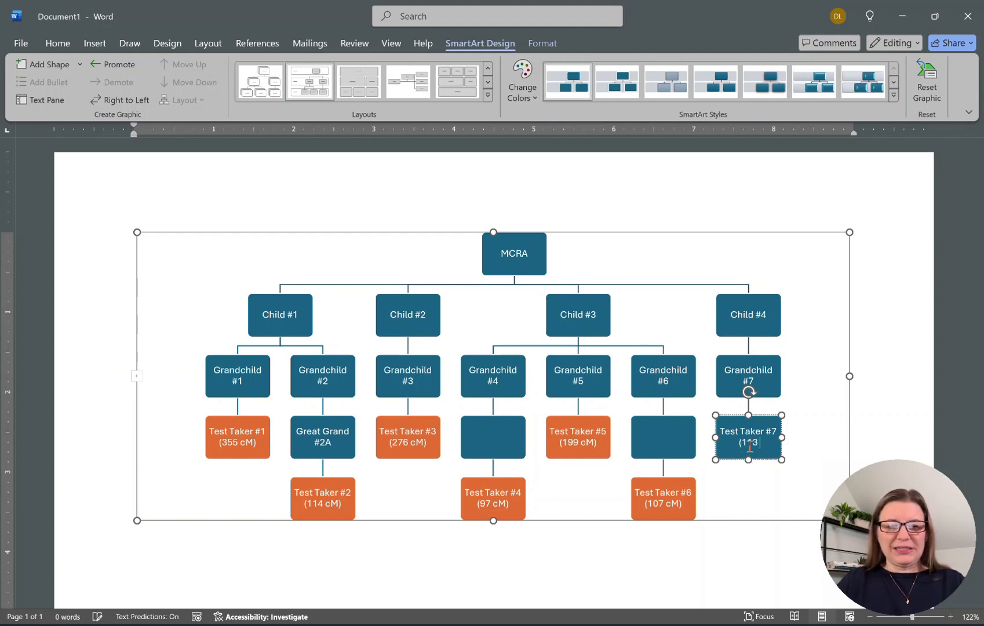
# Fill the Test Taker #7 box orange.
pyautogui.click(536, 42)
pyautogui.click(452, 64)
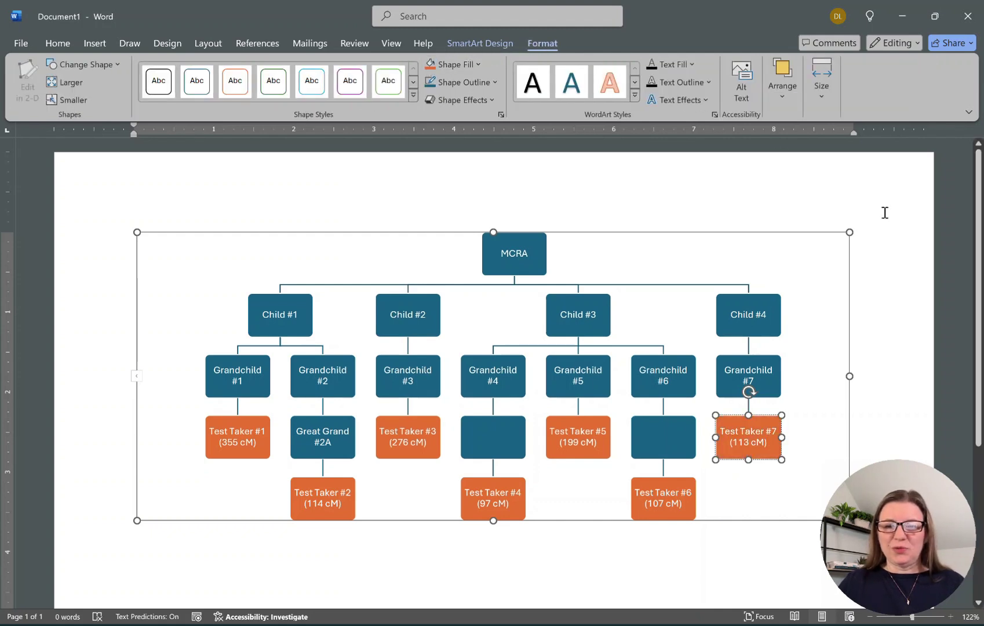
pyautogui.click(892, 227)
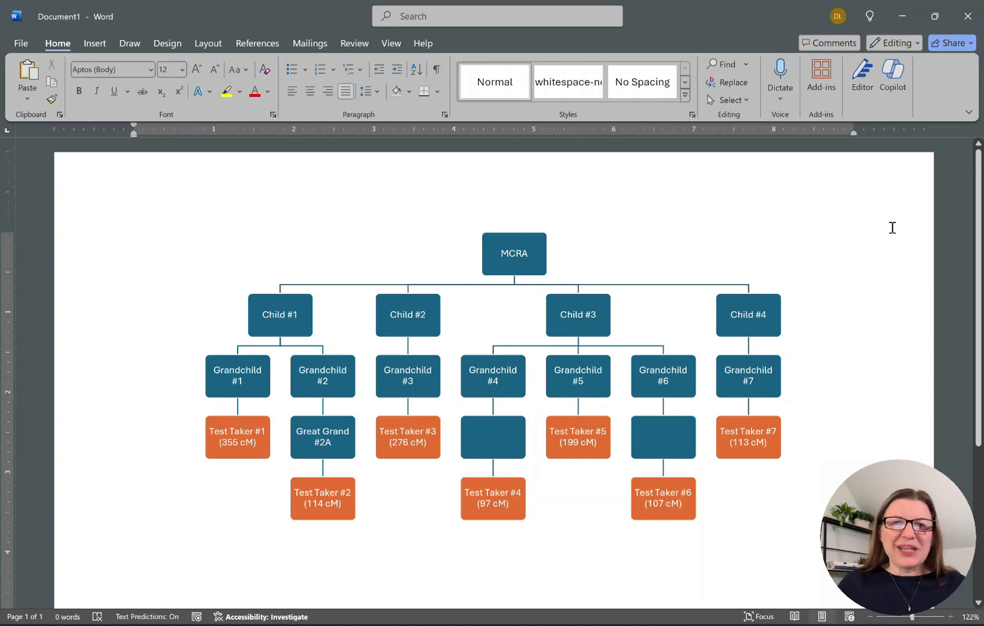
# Select all shapes in the tree and set their font colour to Automatic black.
pyautogui.click(344, 302)
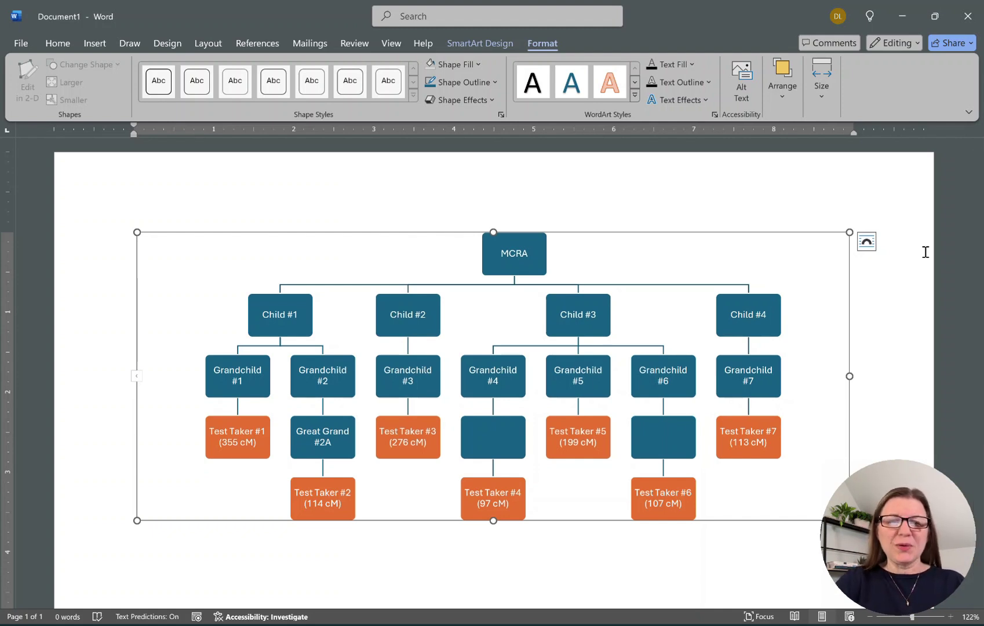
pyautogui.hotkey('ctrl', 'a')
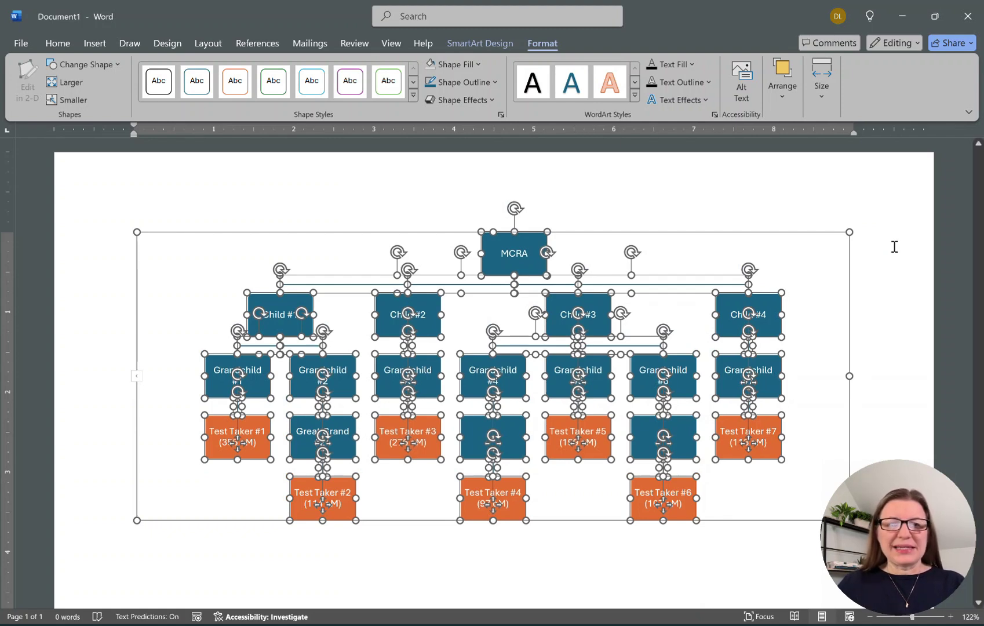
pyautogui.click(55, 44)
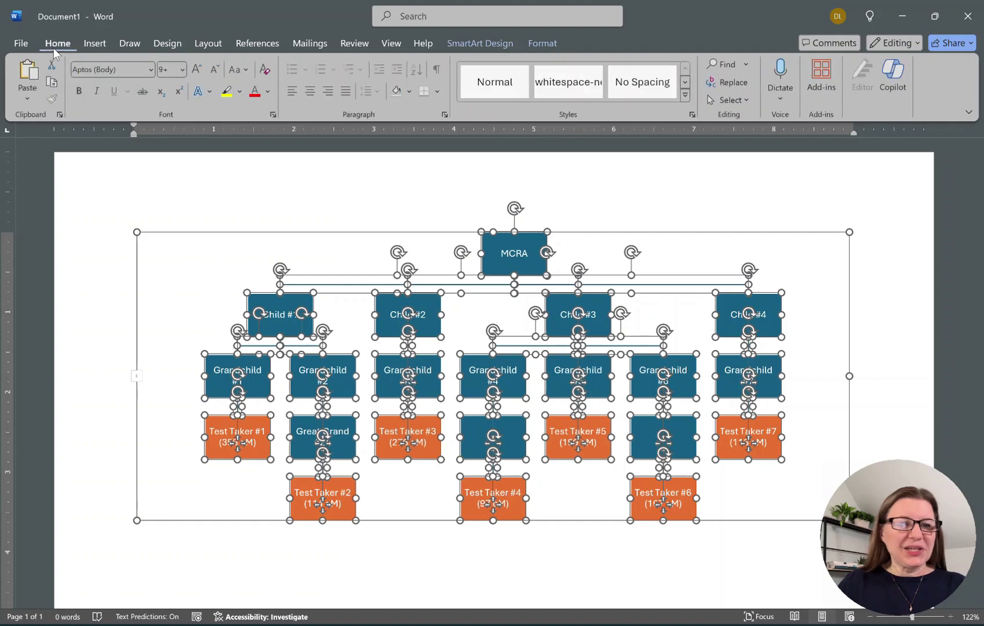
pyautogui.click(267, 91)
pyautogui.click(259, 139)
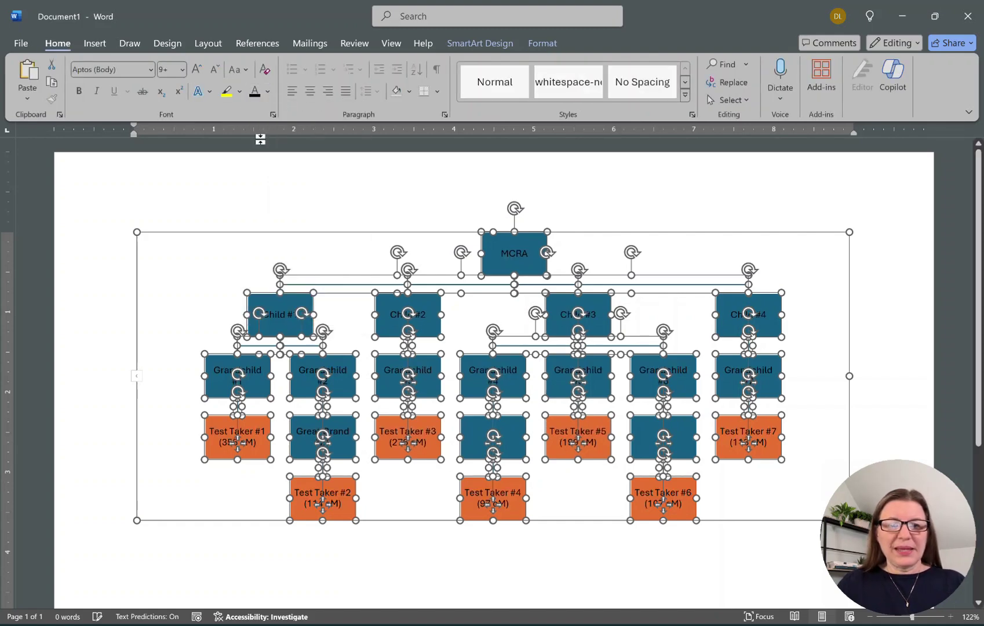
pyautogui.click(554, 44)
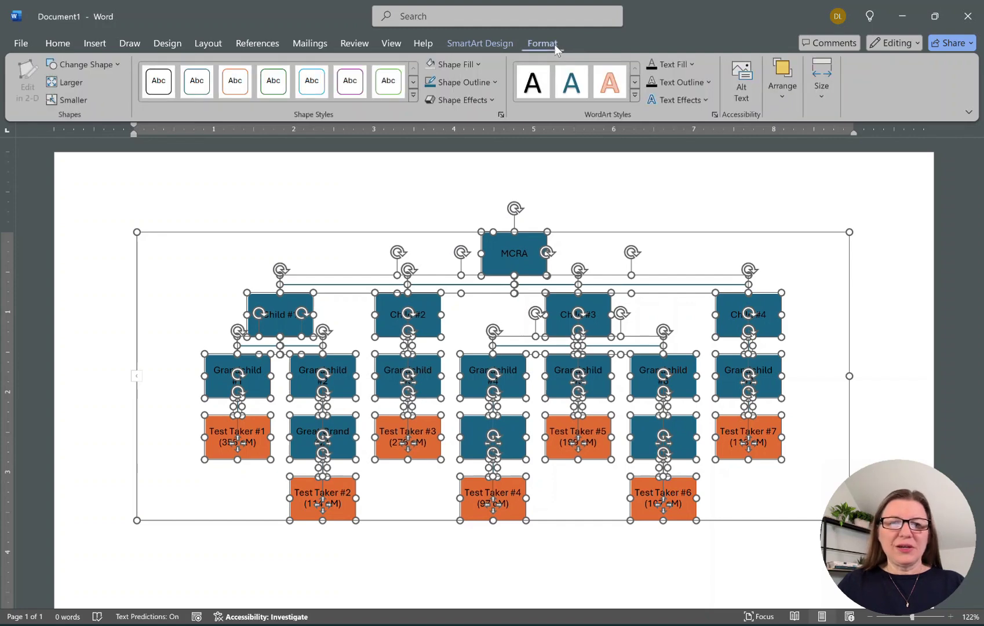
# Set all boxes to No Fill with a blue 2¼ pt outline.
pyautogui.click(477, 68)
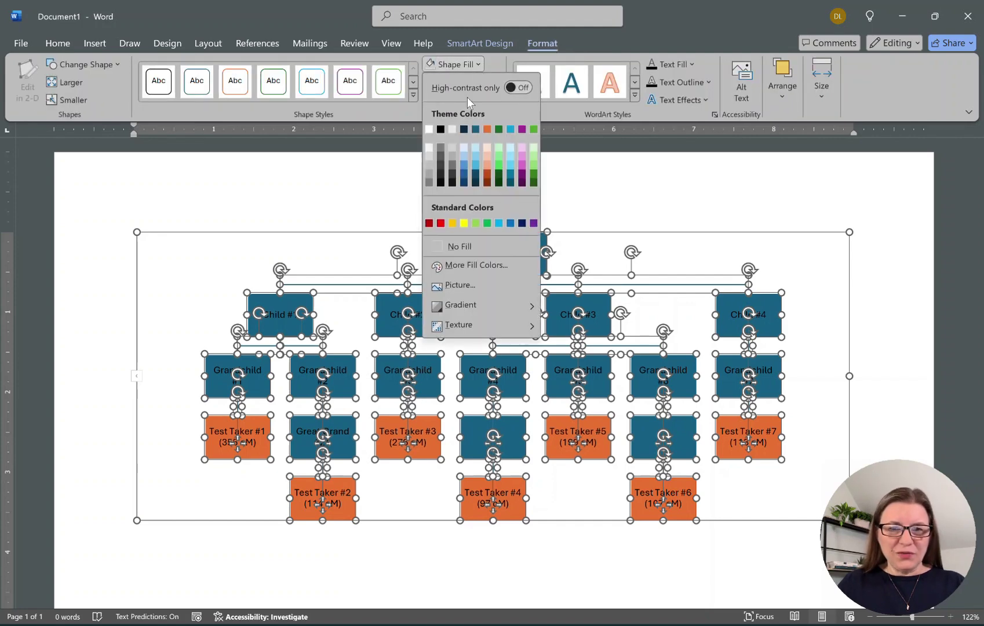
pyautogui.click(452, 247)
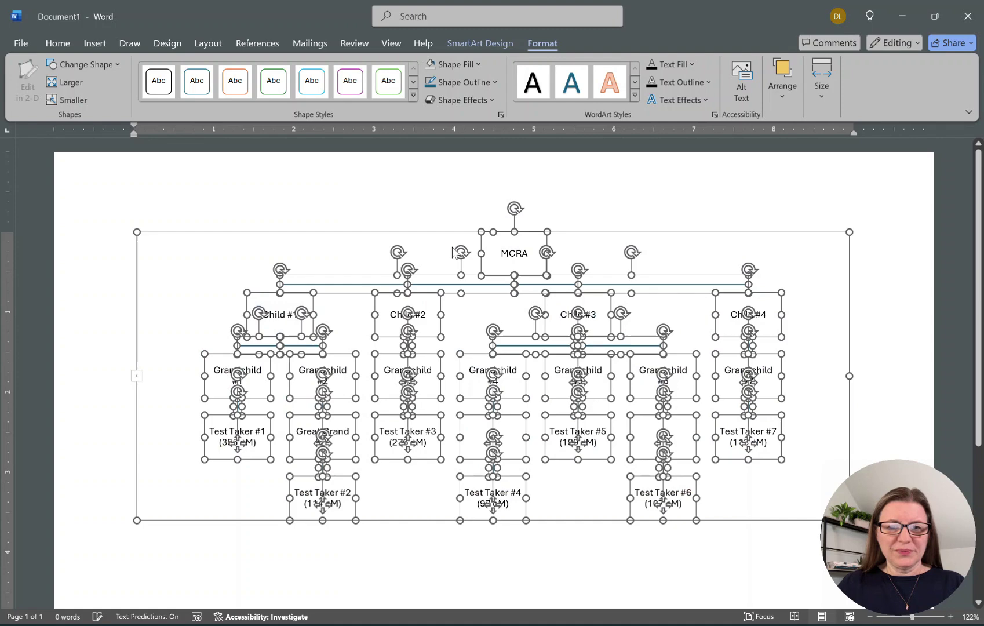
pyautogui.click(491, 82)
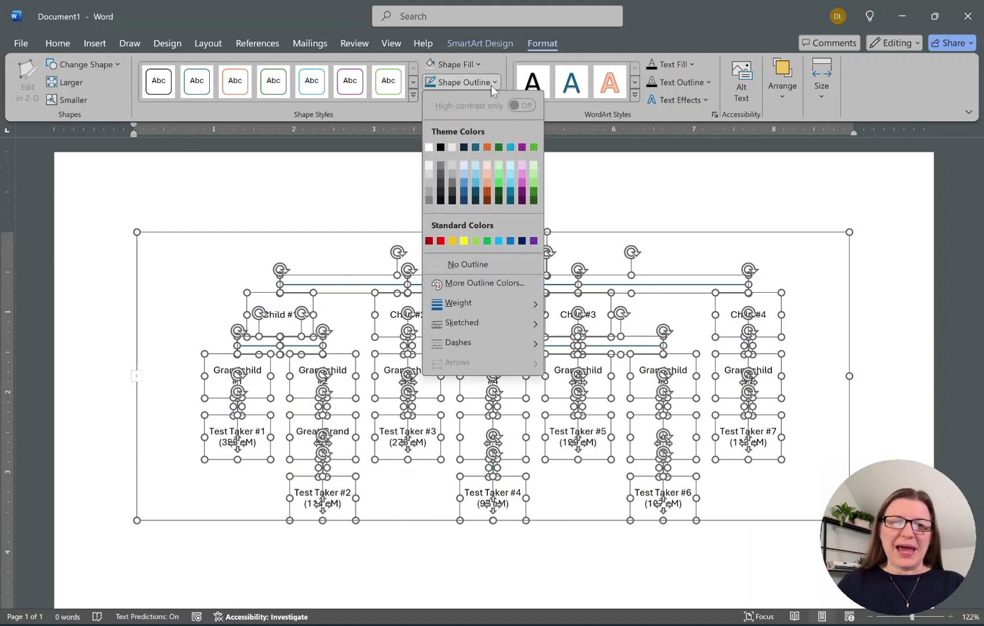
pyautogui.click(511, 242)
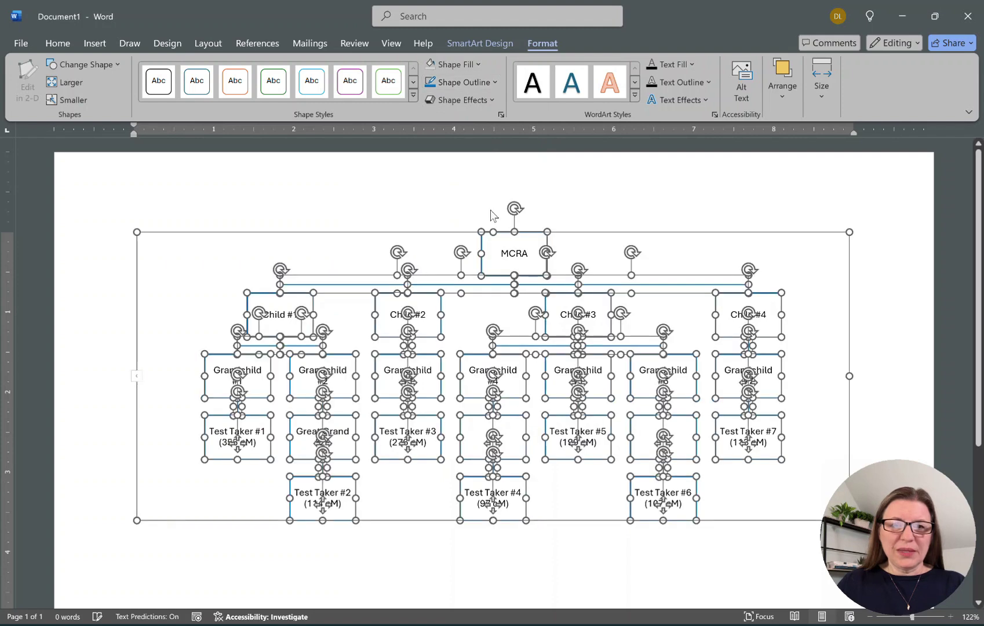
pyautogui.click(496, 84)
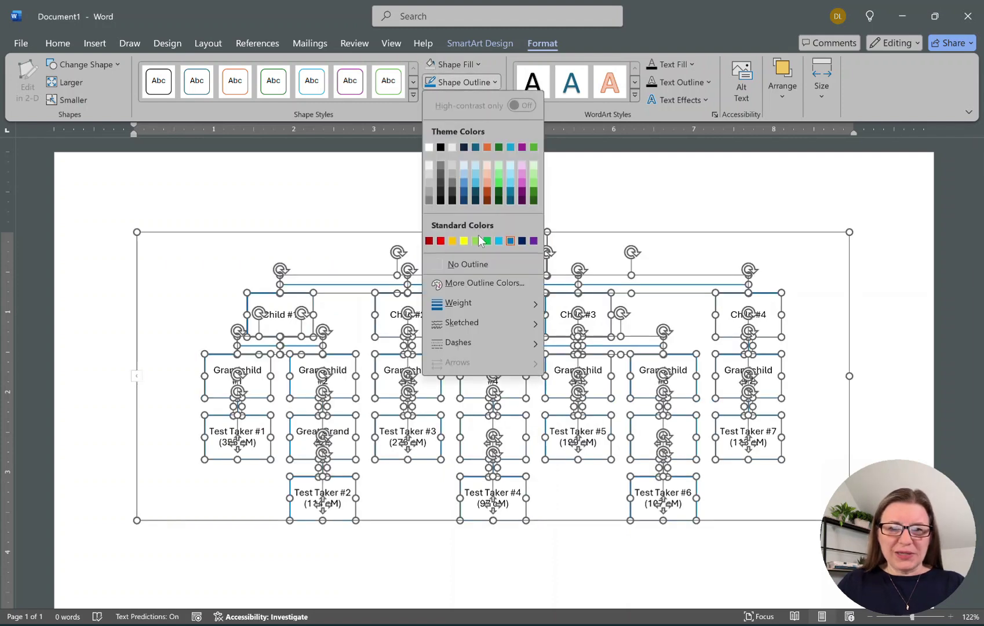
pyautogui.moveTo(480, 305)
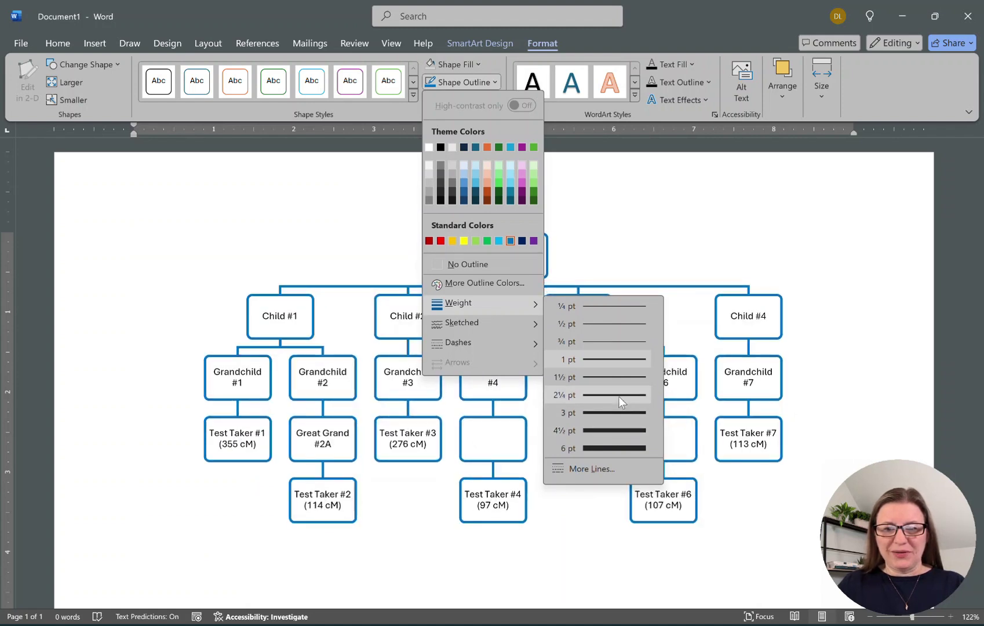
pyautogui.click(618, 397)
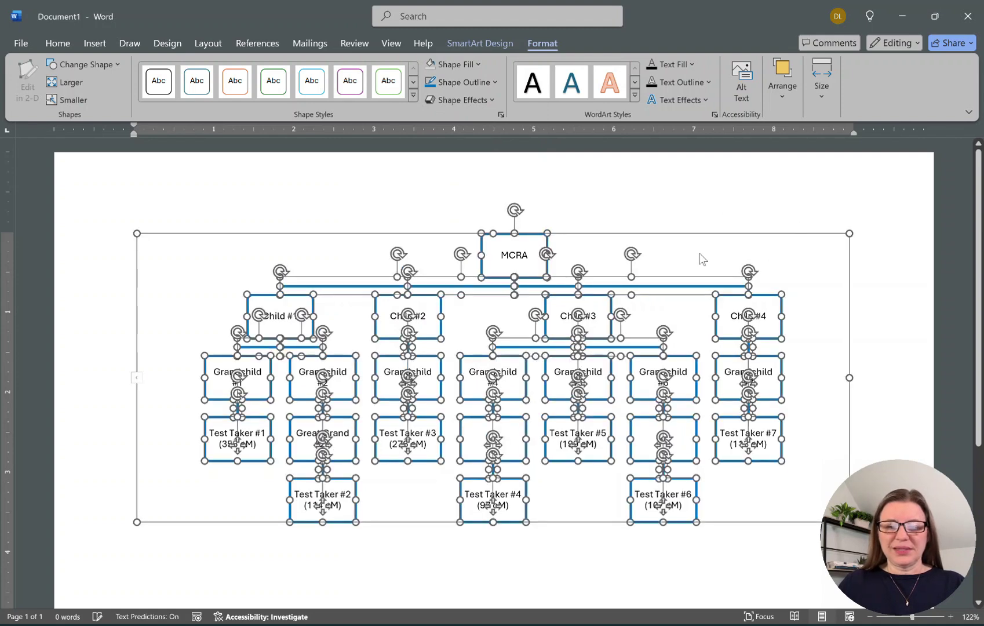
pyautogui.press('Escape')
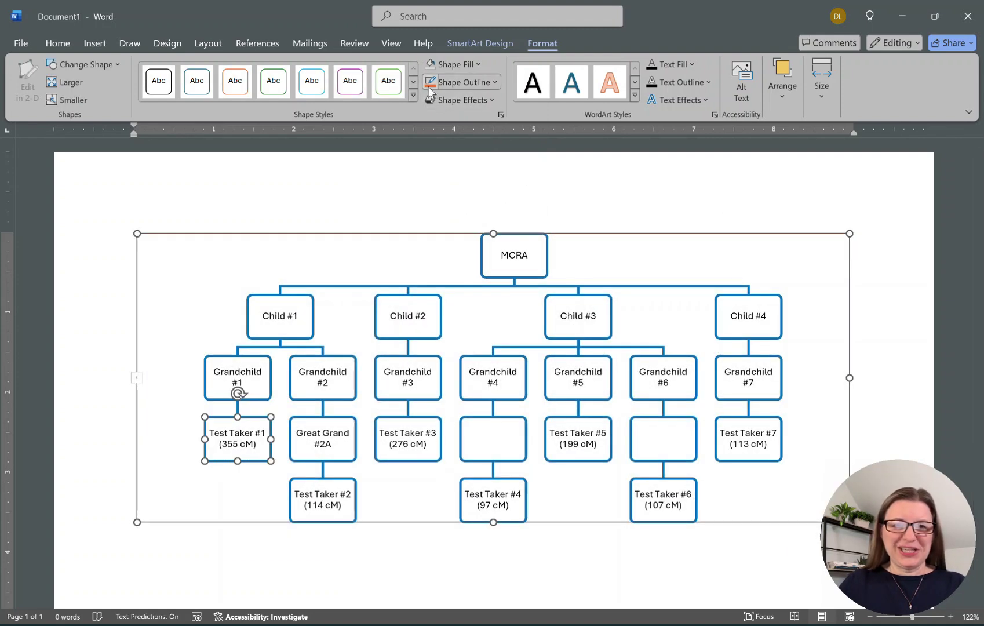
# Change the outlines of Test Taker boxes #1 through #7 to orange, one by one.
pyautogui.click(429, 86)
pyautogui.click(339, 496)
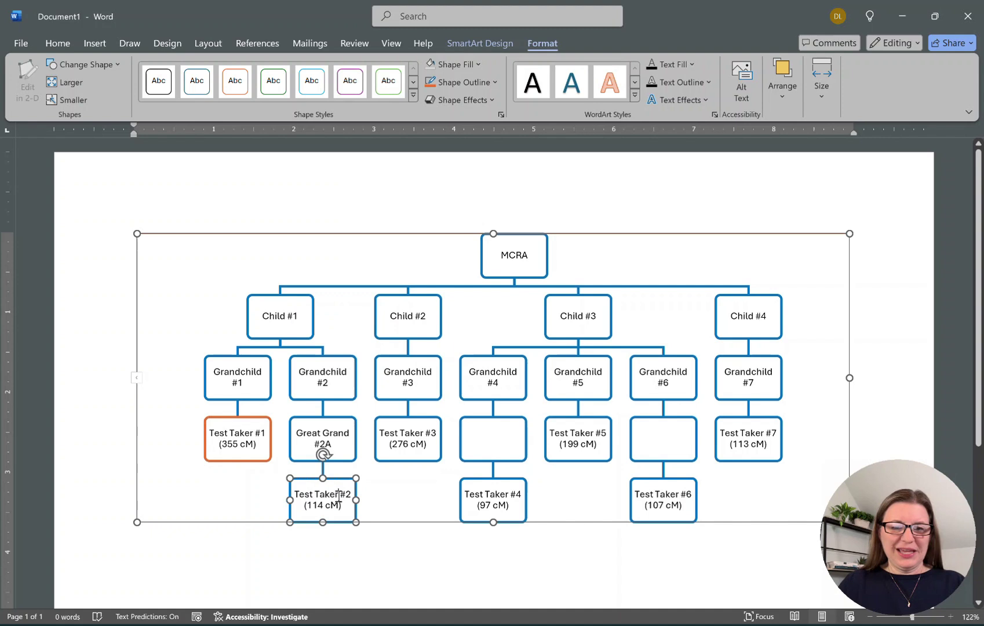
pyautogui.click(429, 87)
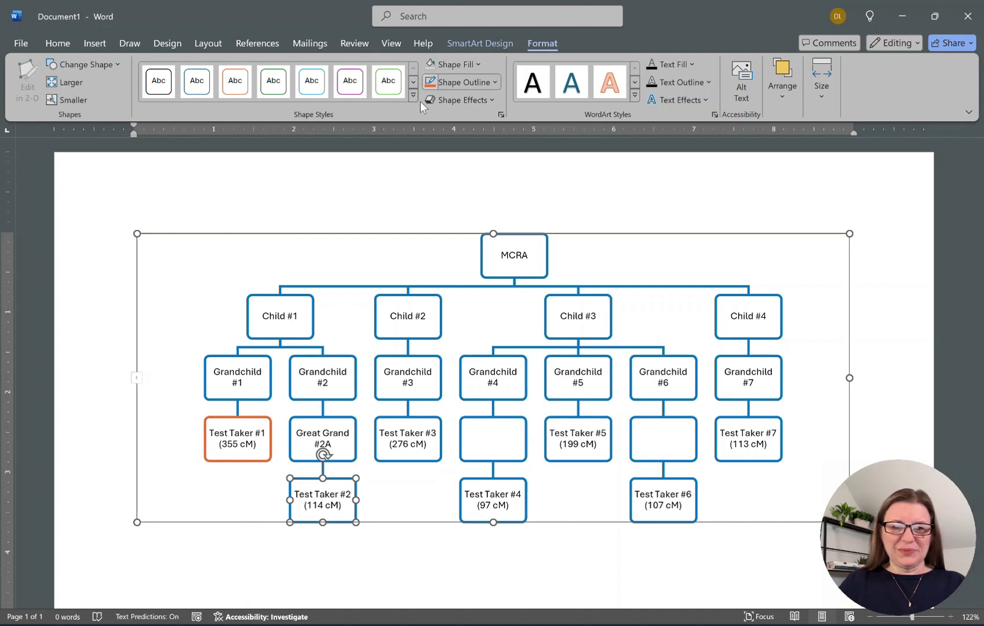
pyautogui.click(405, 431)
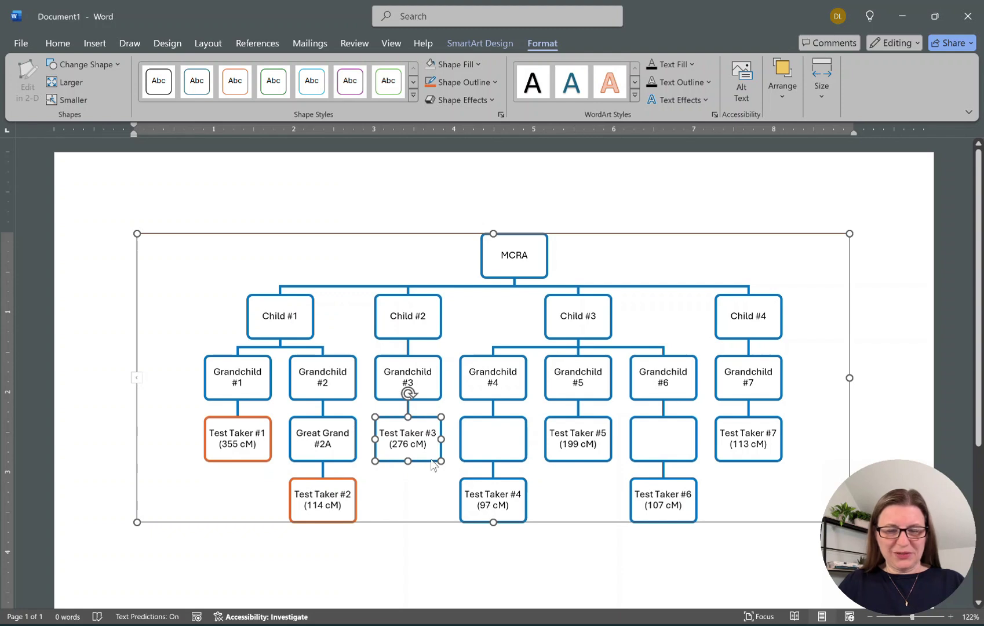
pyautogui.click(431, 87)
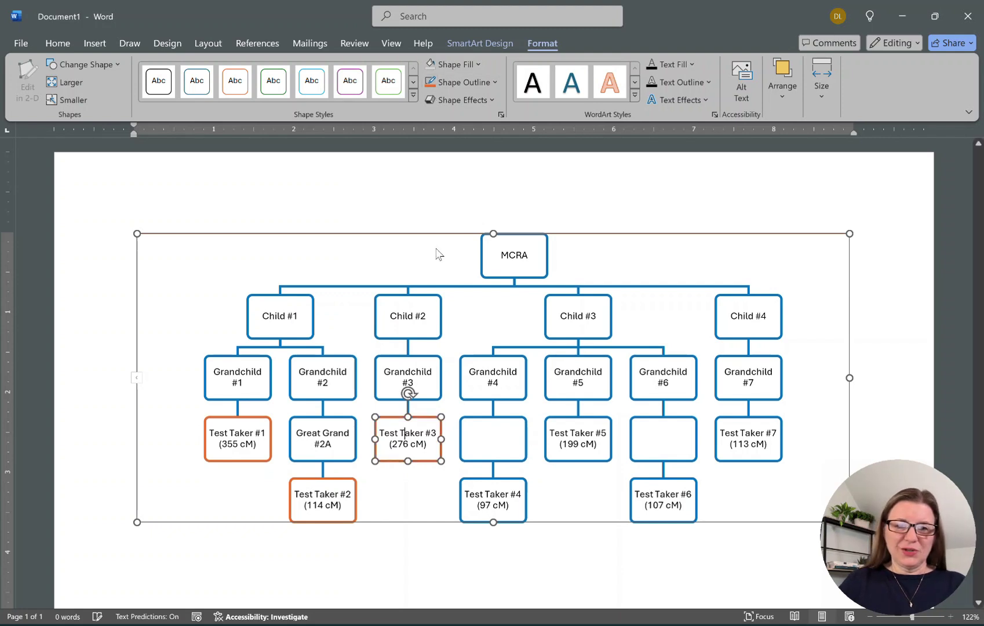
pyautogui.click(474, 491)
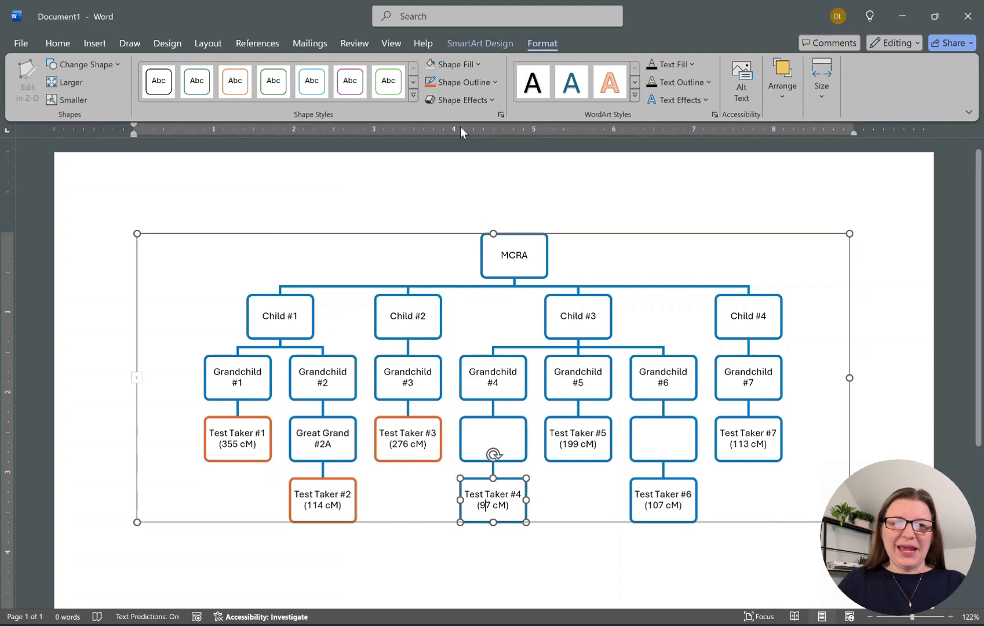
pyautogui.click(430, 82)
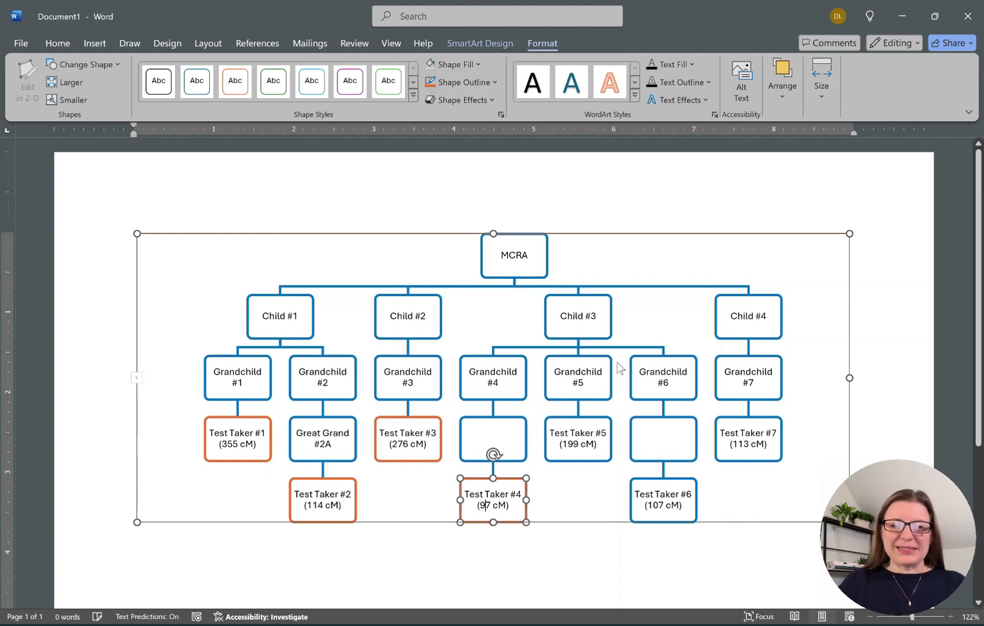
pyautogui.click(579, 435)
pyautogui.click(428, 83)
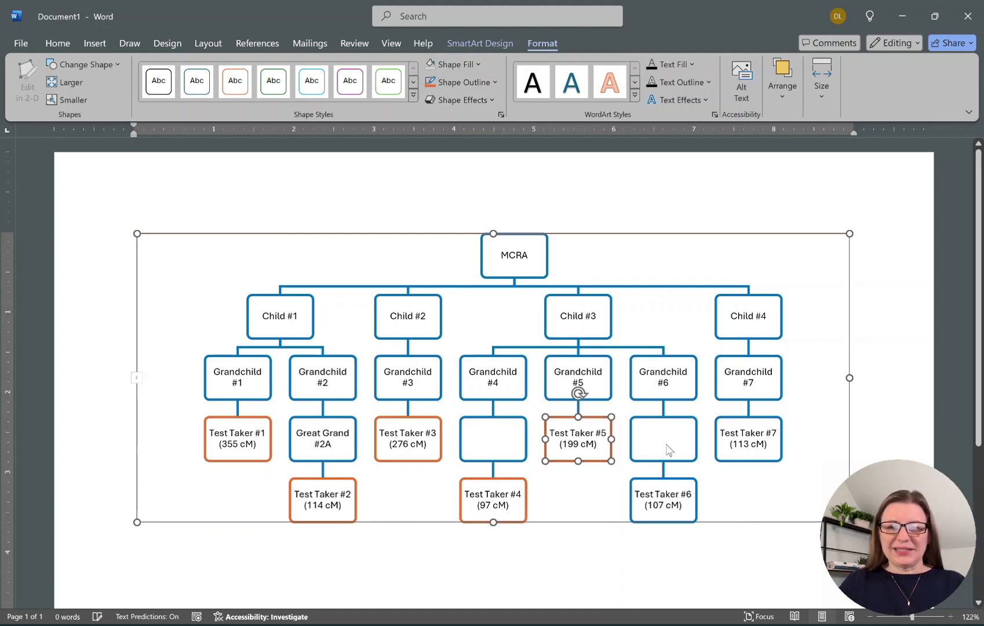
pyautogui.click(665, 505)
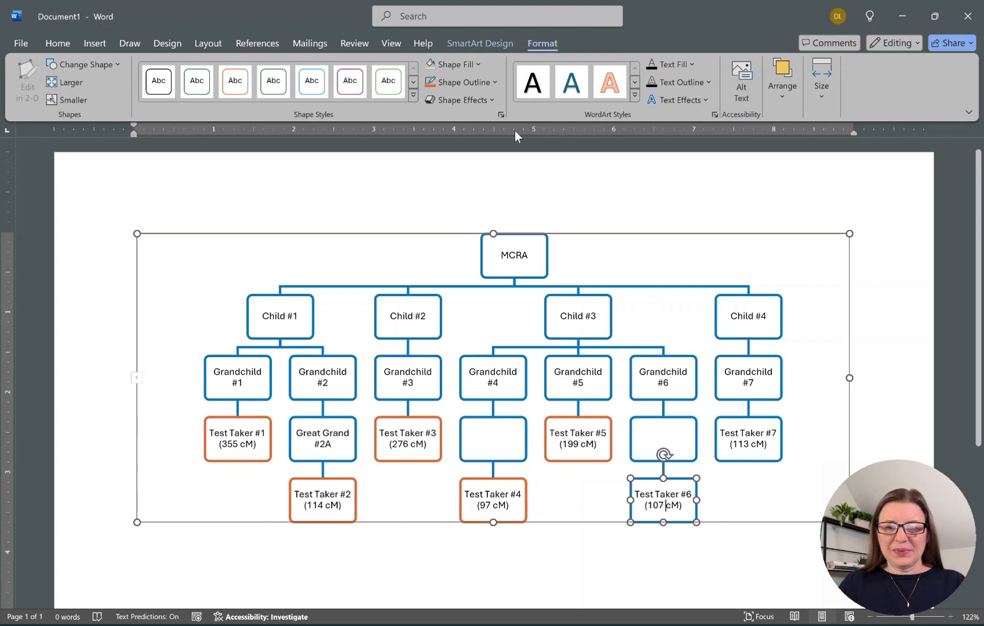
pyautogui.click(431, 82)
pyautogui.click(755, 438)
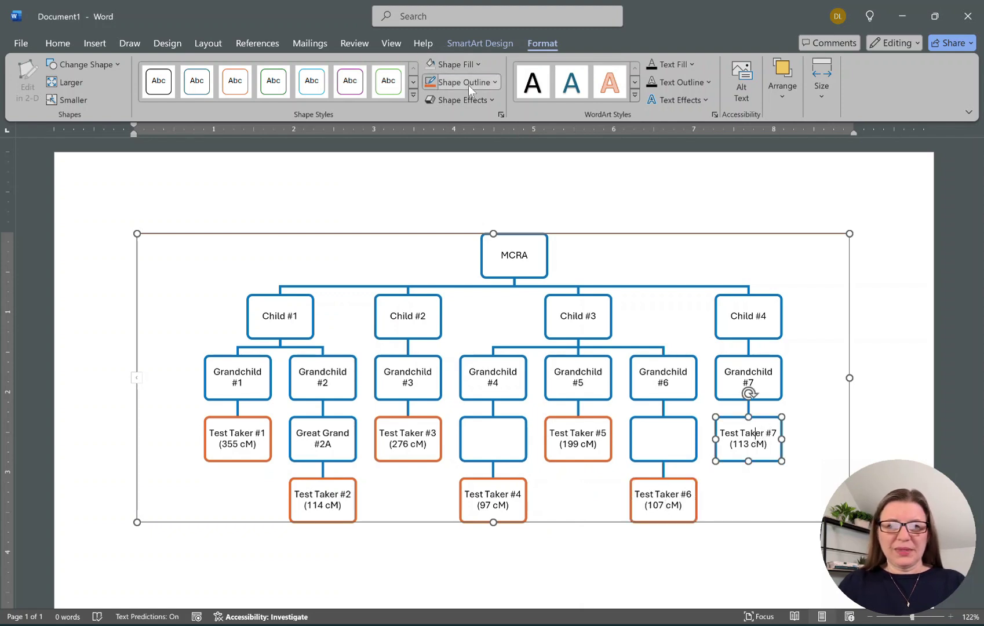
pyautogui.click(430, 82)
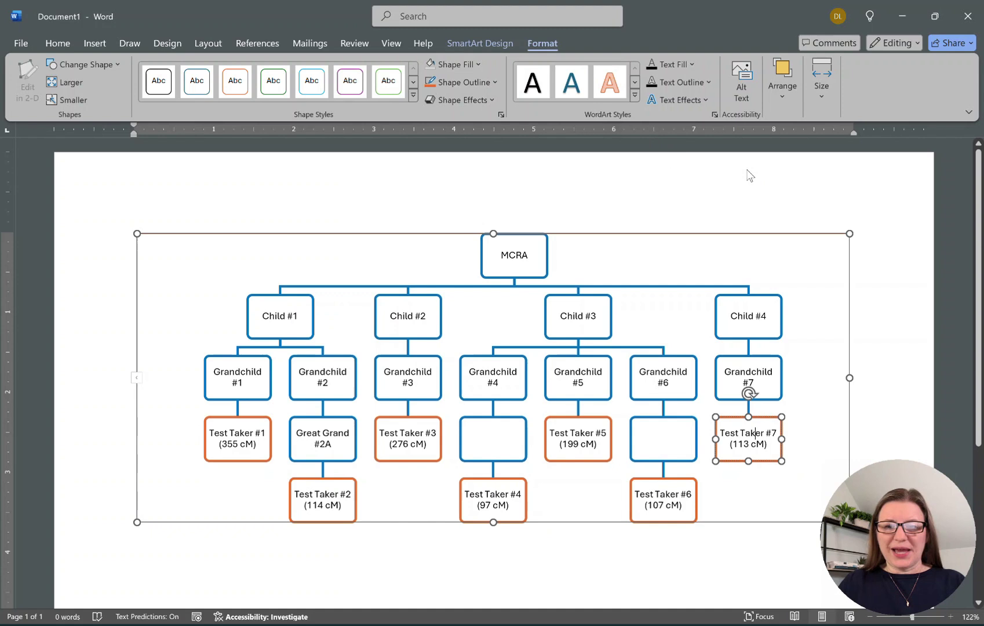
pyautogui.press('Escape')
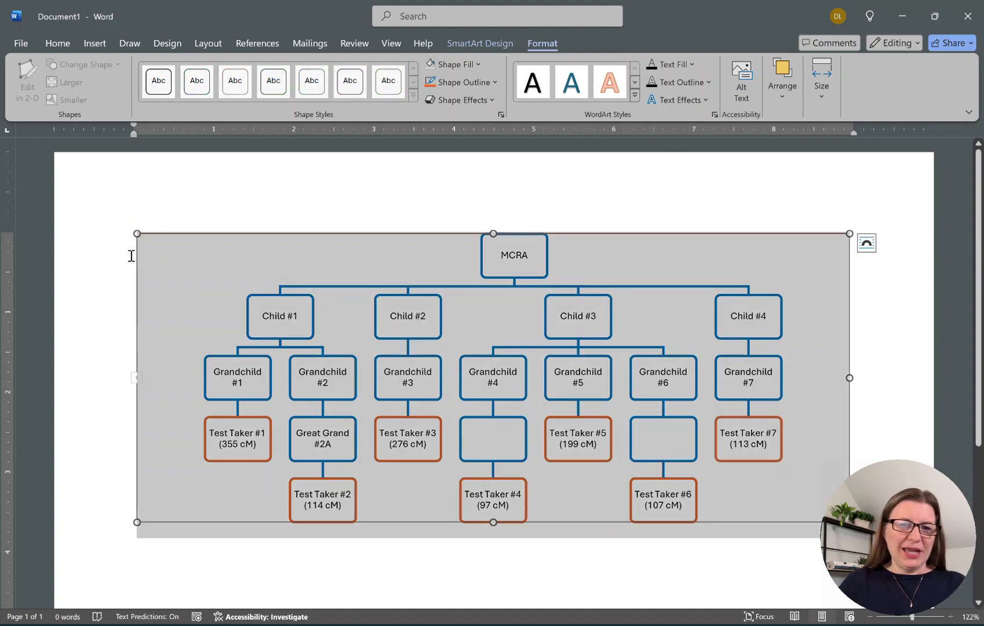
# Add a Title-style line above the tree: 'DNA Matches for' the tester's name, 'from MRCA of' the couple's names.
pyautogui.click(128, 255)
pyautogui.press('Return')
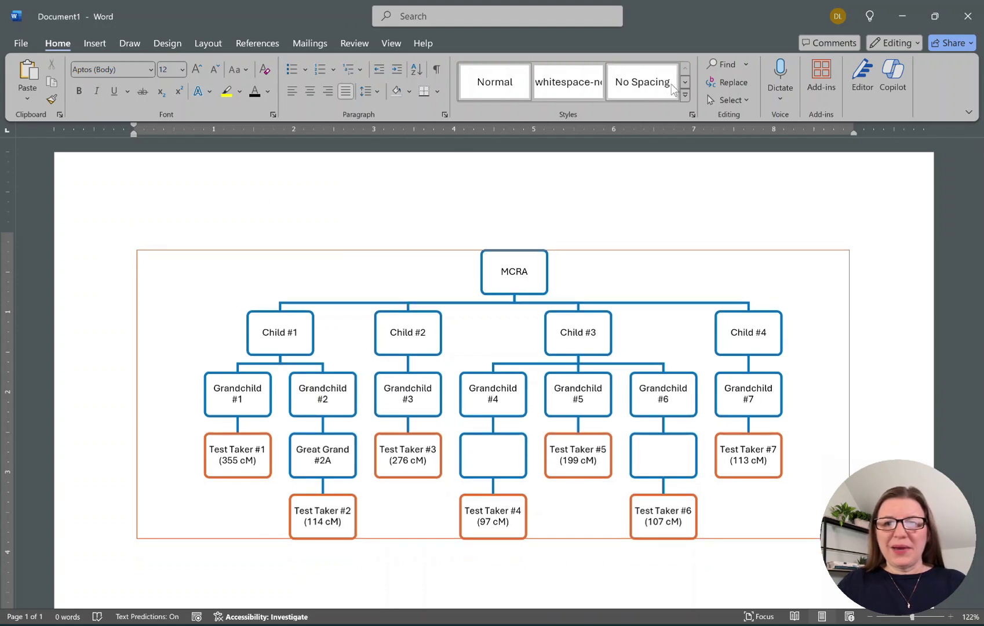
pyautogui.click(685, 82)
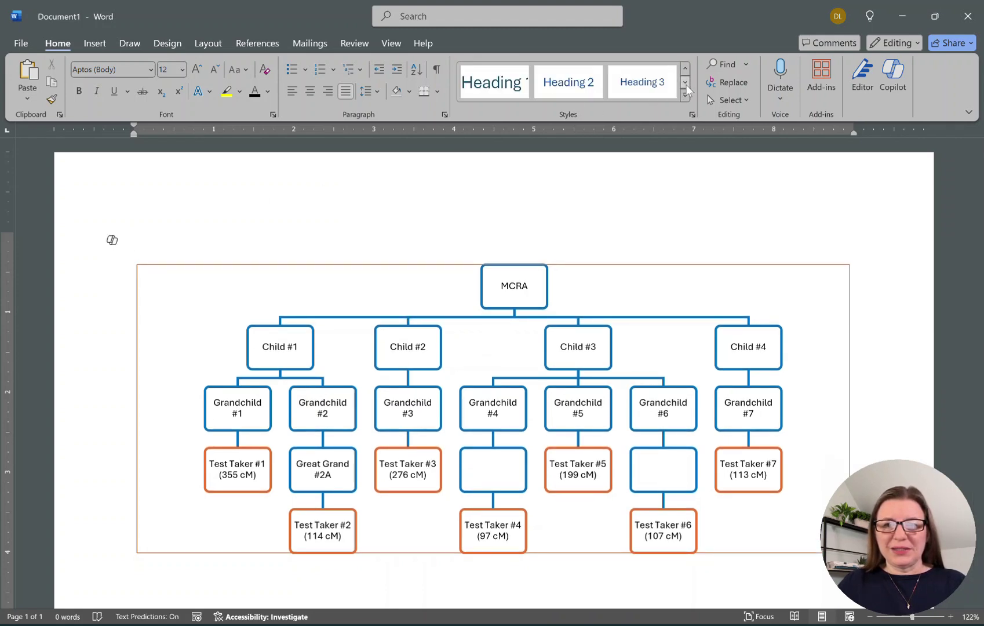
pyautogui.scroll(-1, 574, 87)
pyautogui.click(572, 87)
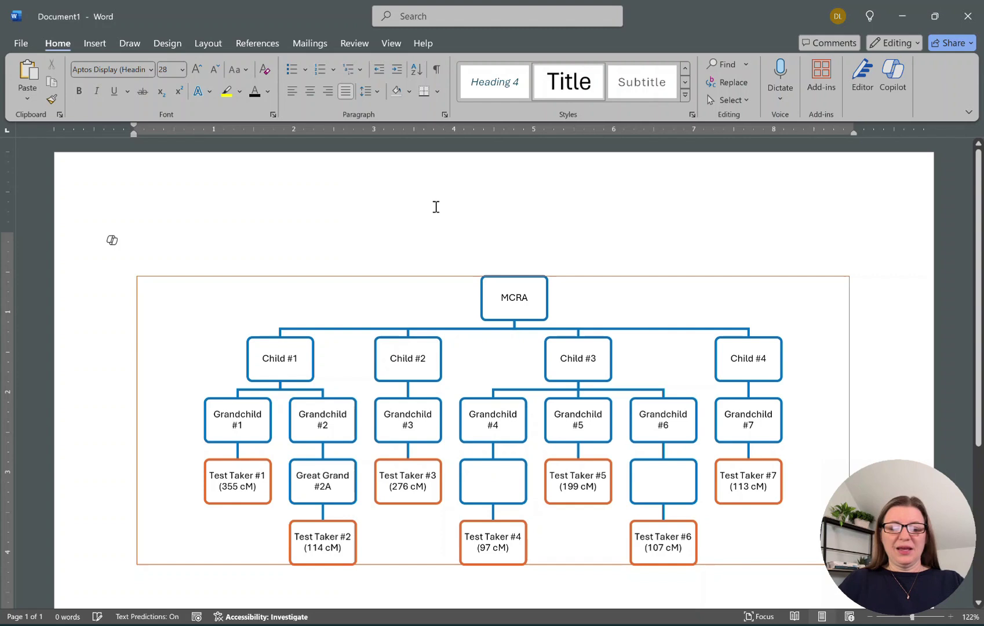
pyautogui.write('DNA Matches')
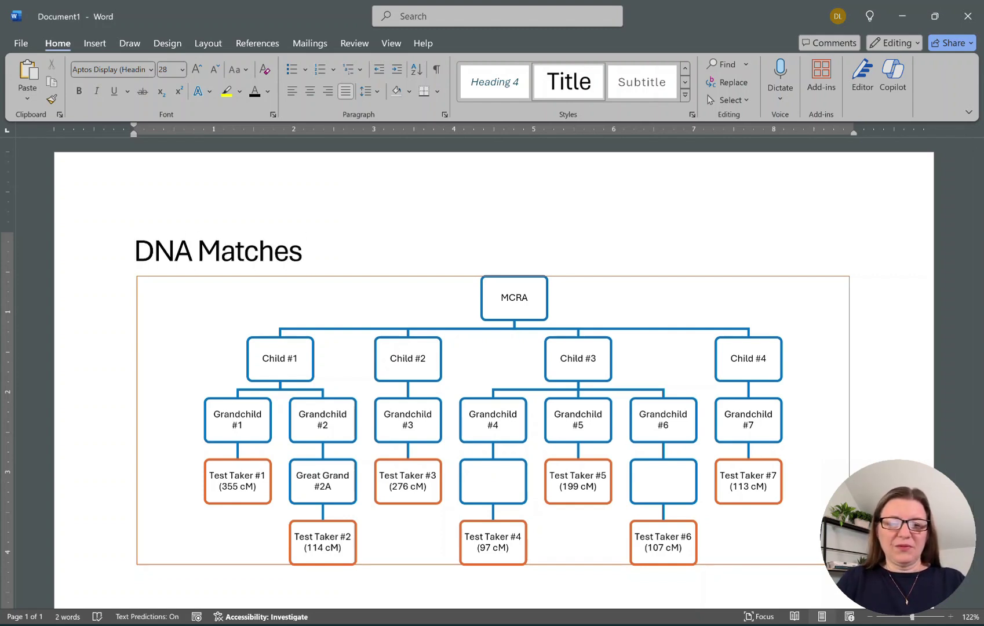
pyautogui.write(' for RIchard f')
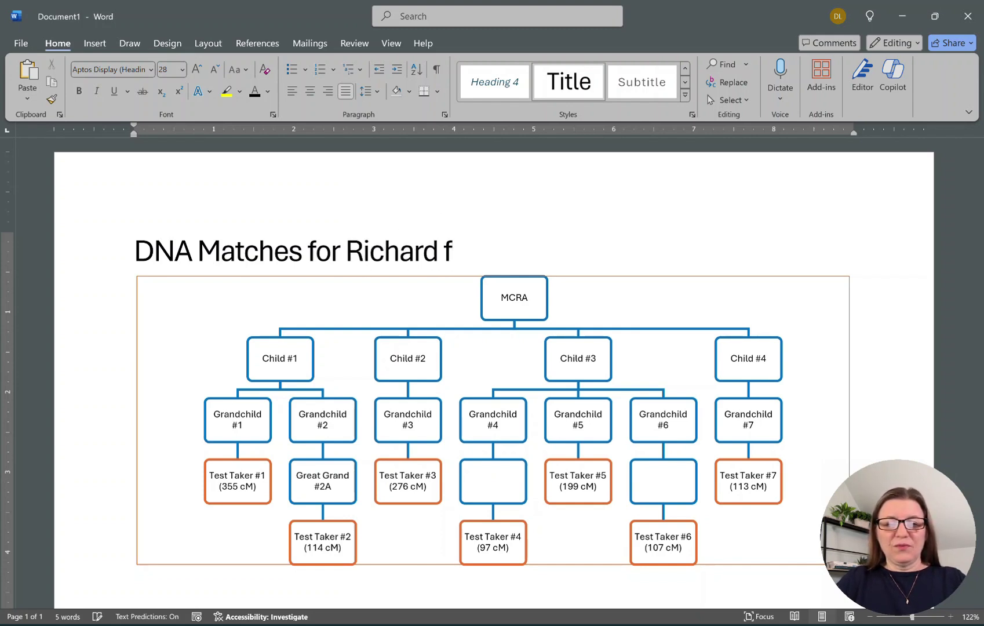
pyautogui.write('o')
pyautogui.press('BackSpace')
pyautogui.write('rom MRCA')
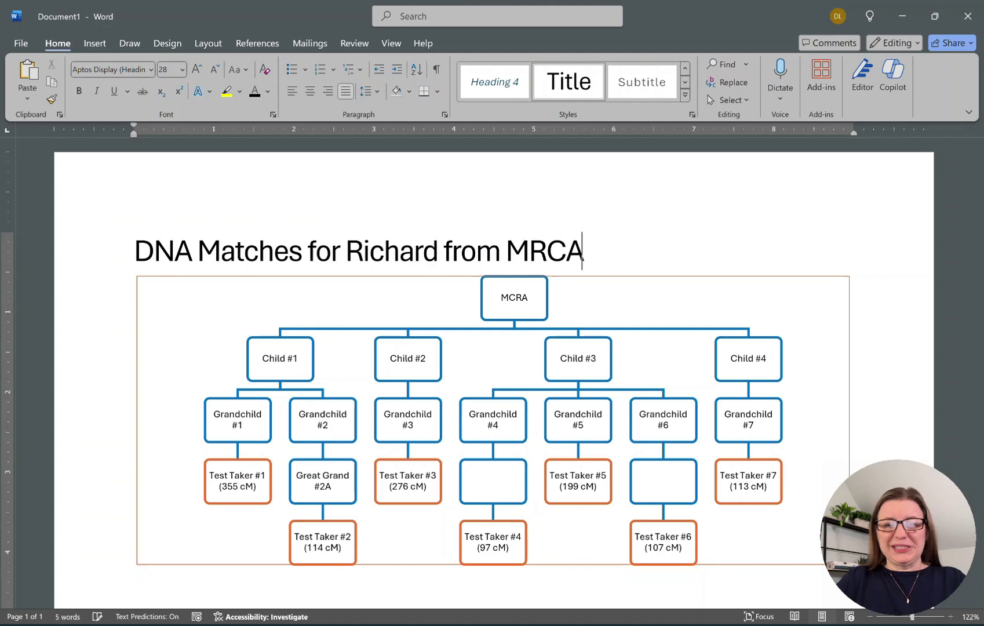
pyautogui.write(' of John & ')
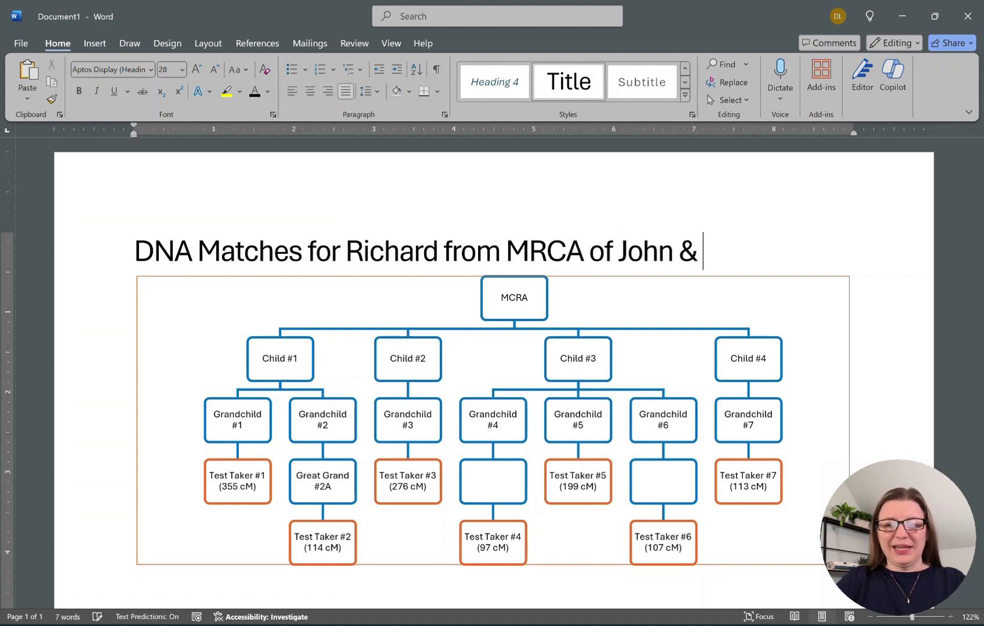
pyautogui.write('Julie Smith')
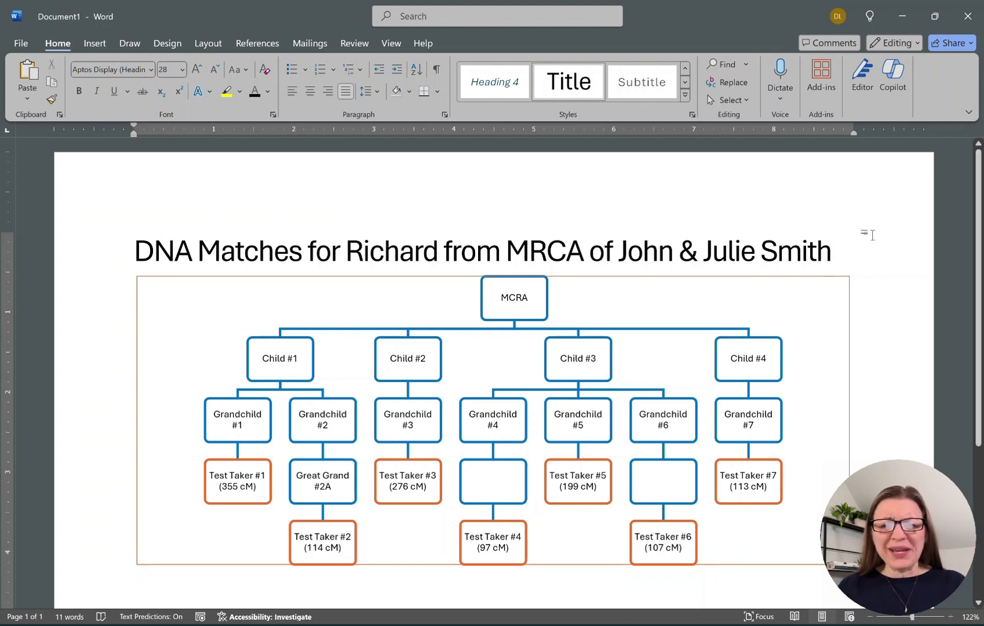
# Set the diagram's outline to No Outline and insert a blank line after the title.
pyautogui.click(837, 288)
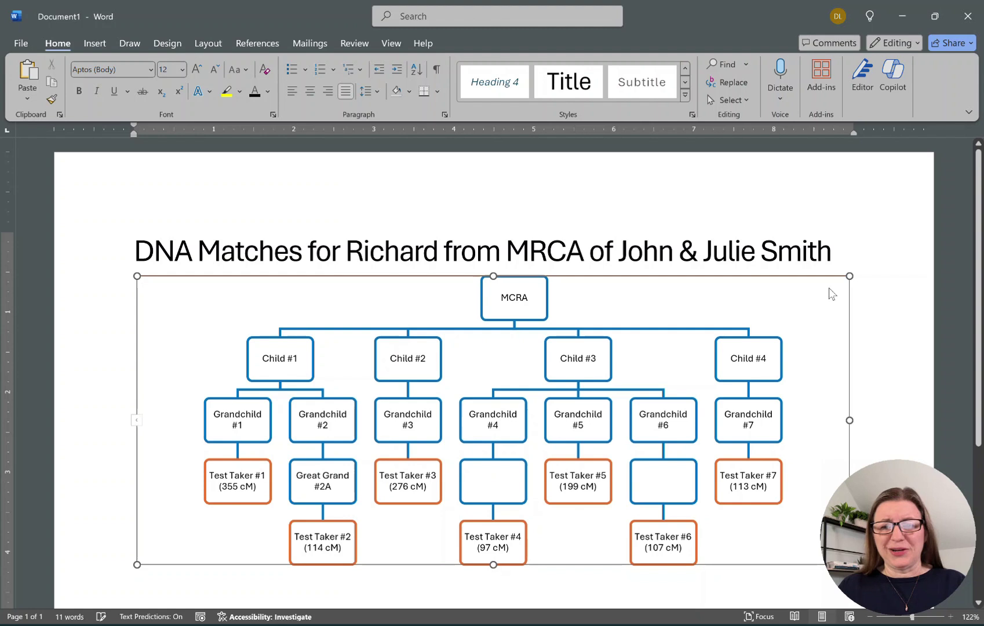
pyautogui.click(538, 49)
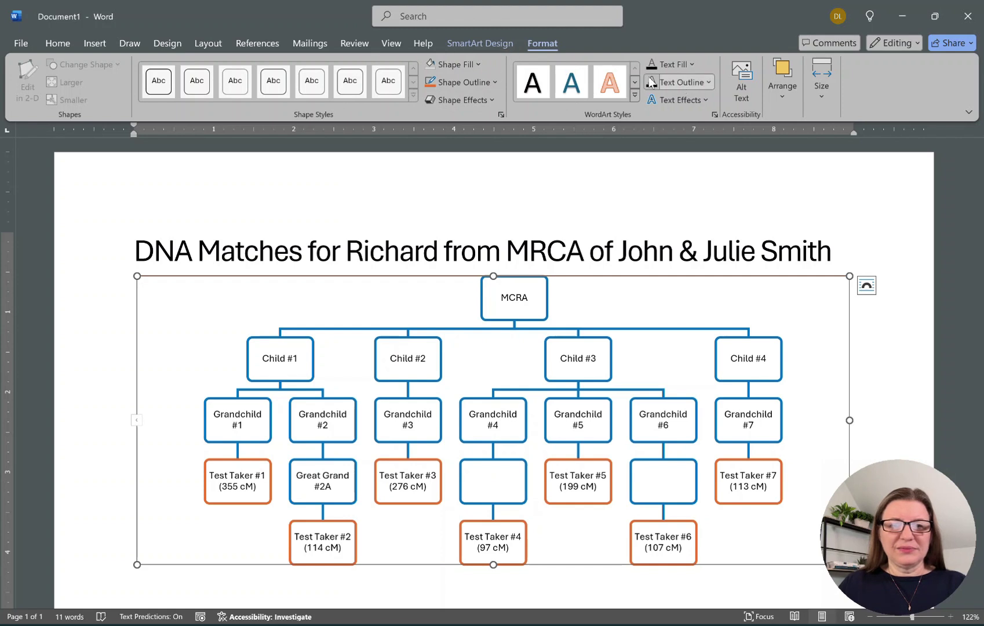
pyautogui.click(495, 84)
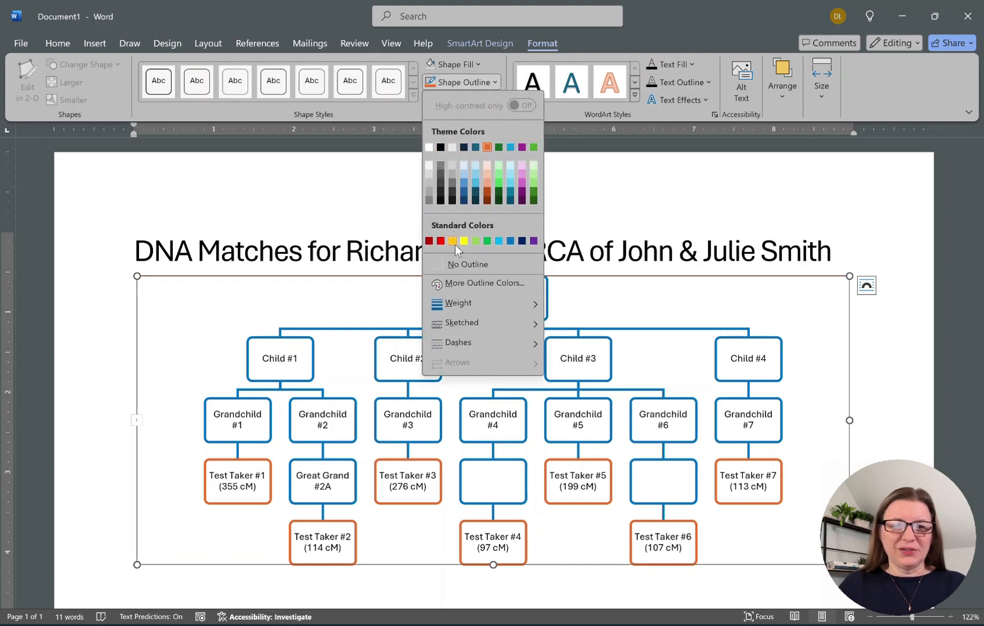
pyautogui.click(458, 264)
pyautogui.click(910, 241)
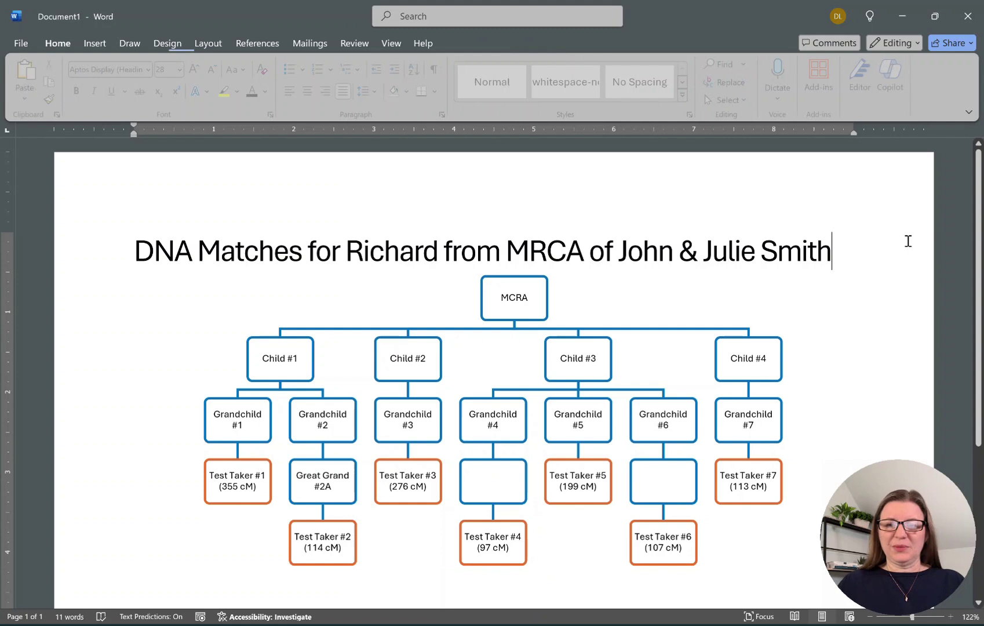
pyautogui.press('Return')
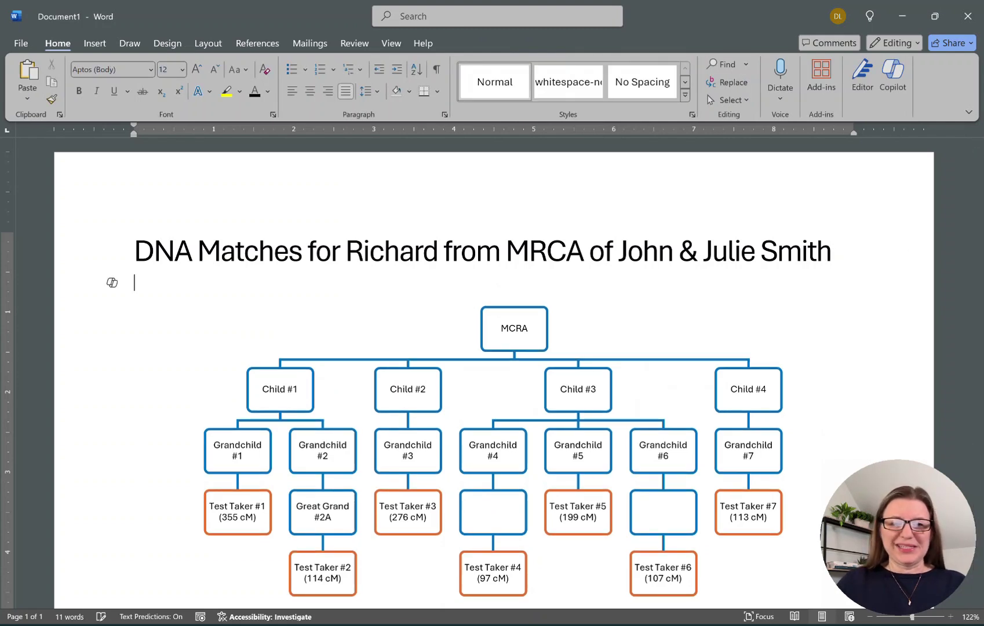
# Fill Child #1 and all its boxes down to Test Takers #1 and #2 green.
pyautogui.scroll(-3, 925, 370)
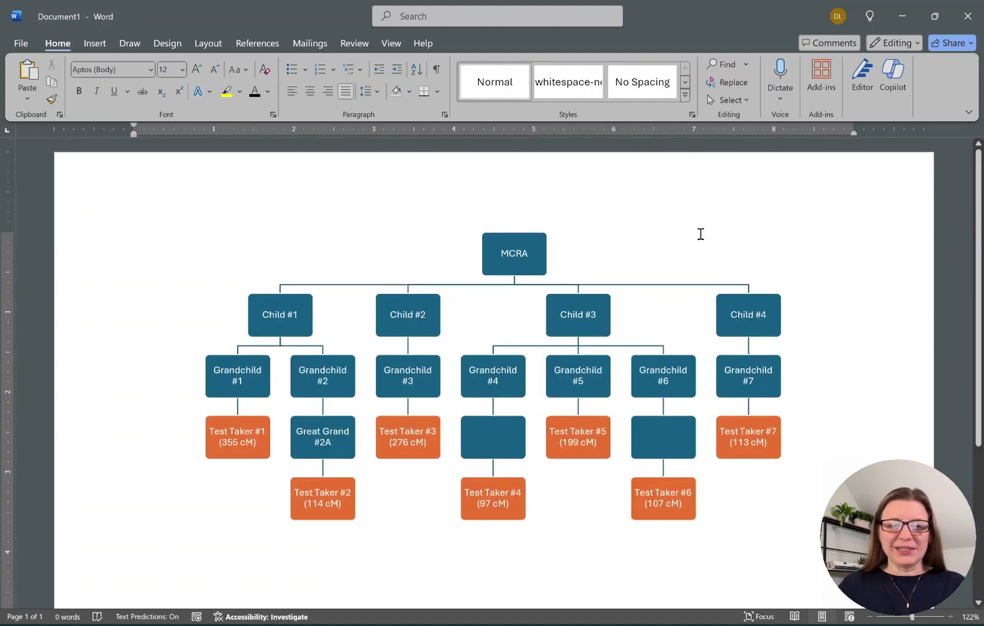
pyautogui.click(302, 319)
pyautogui.keyDown('shift'); pyautogui.click(255, 382); pyautogui.keyUp('shift')
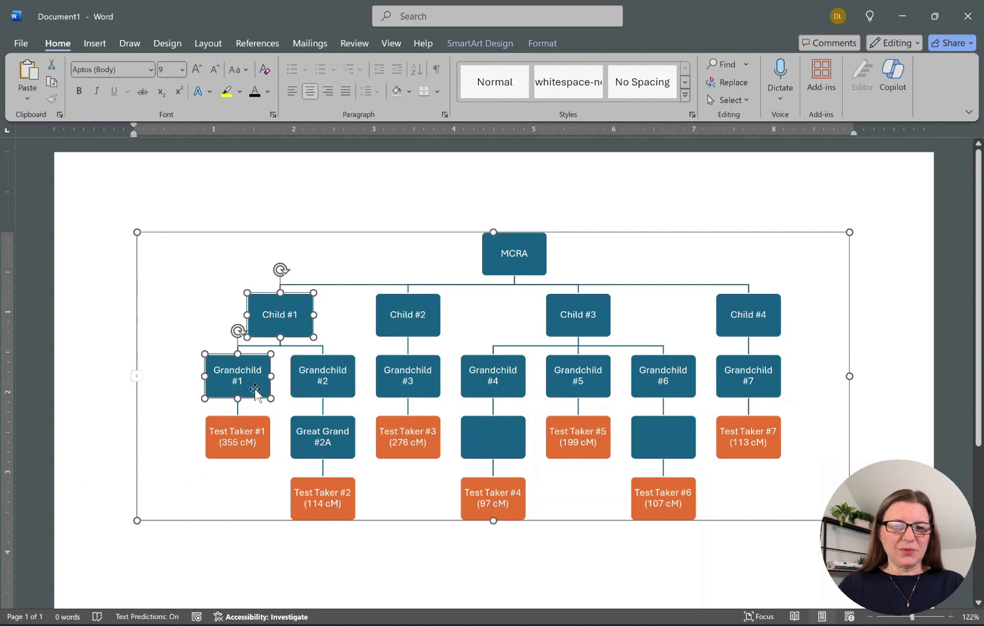
pyautogui.keyDown('shift'); pyautogui.click(340, 381); pyautogui.keyUp('shift')
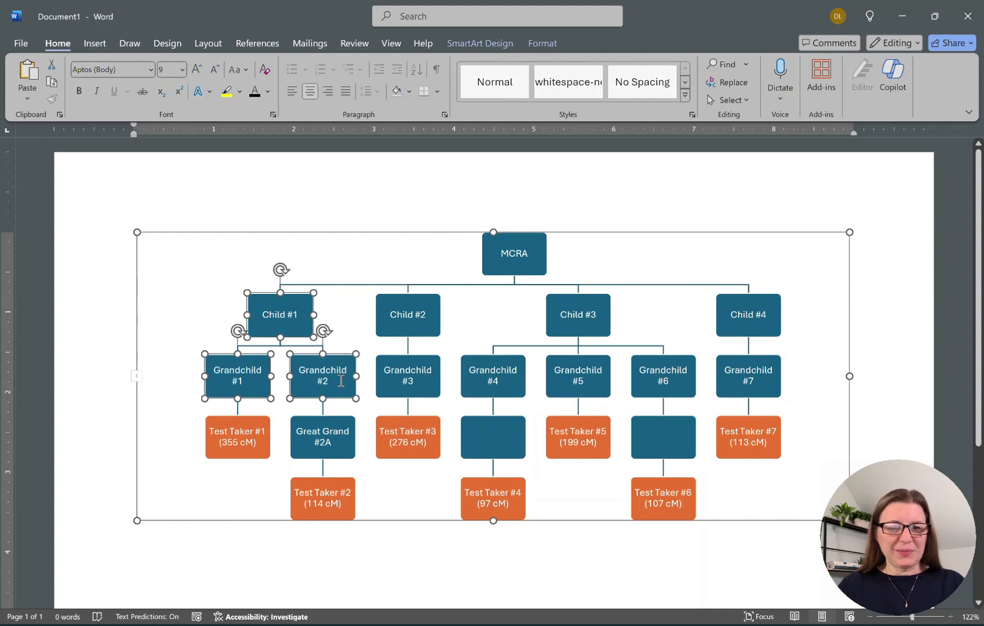
pyautogui.keyDown('shift'); pyautogui.click(244, 442); pyautogui.keyUp('shift')
pyautogui.keyDown('shift'); pyautogui.click(307, 452); pyautogui.keyUp('shift')
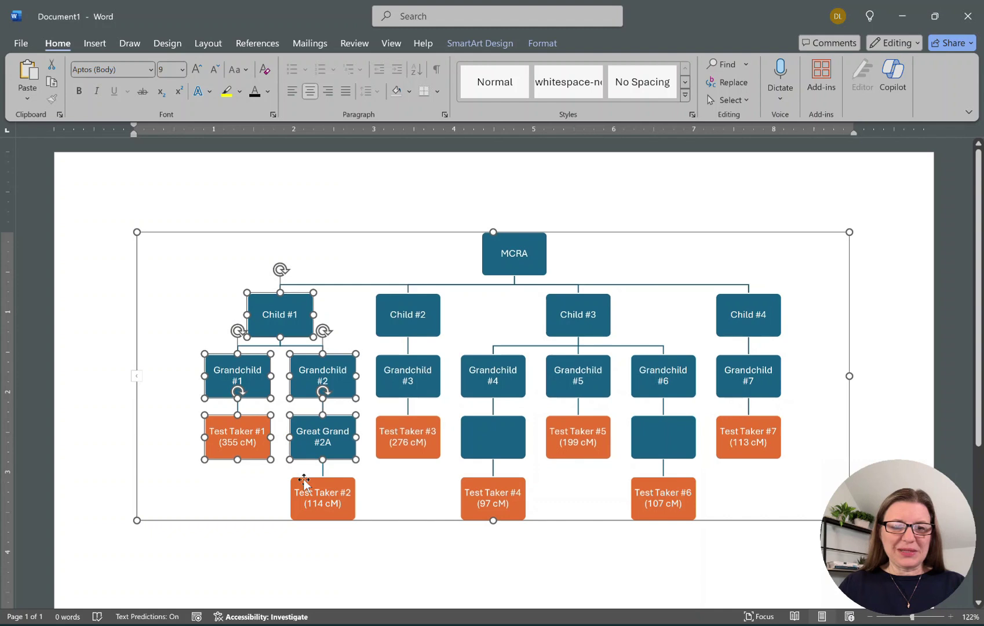
pyautogui.keyDown('shift'); pyautogui.click(304, 514); pyautogui.keyUp('shift')
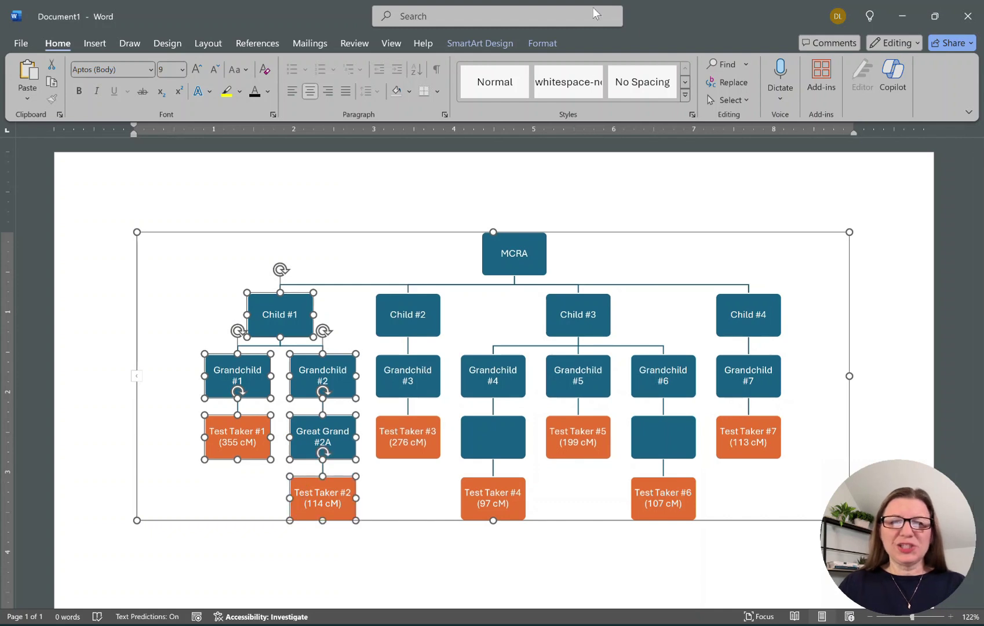
pyautogui.click(540, 43)
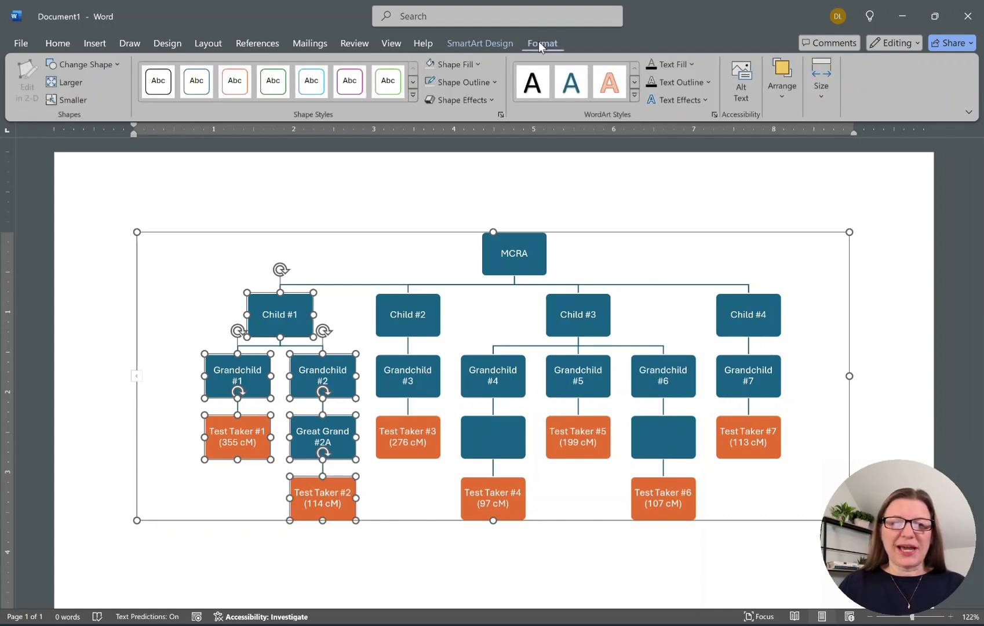
pyautogui.click(473, 65)
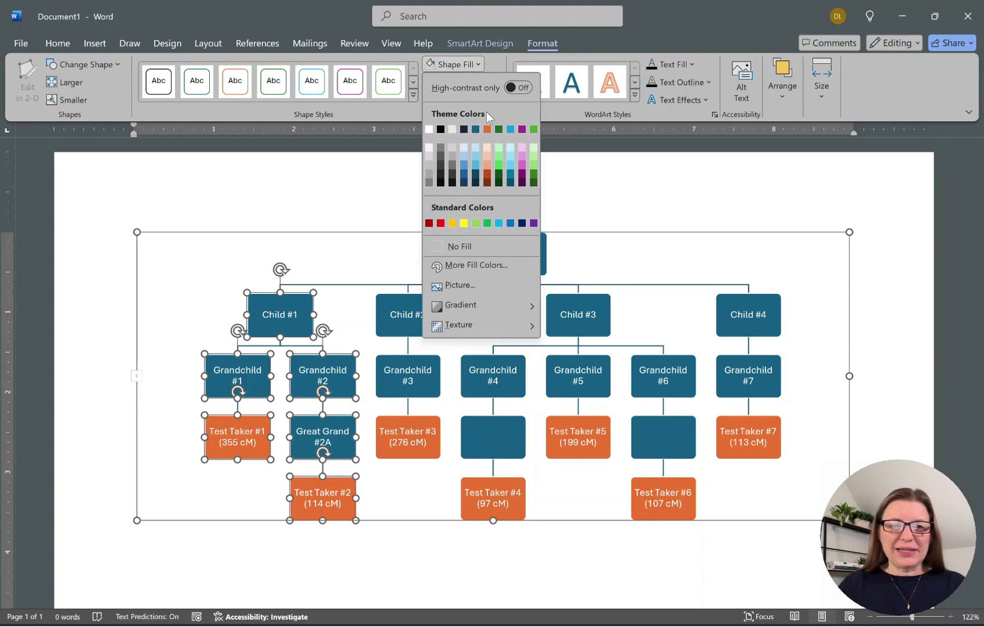
pyautogui.click(487, 224)
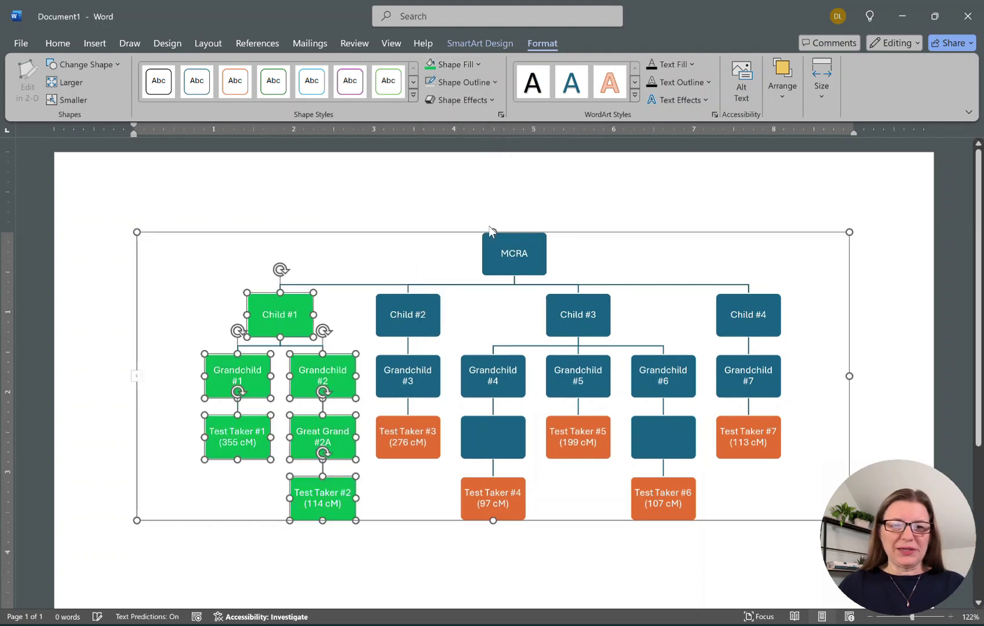
pyautogui.click(432, 322)
# Fill Child #2, Grandchild #3 and Test Taker #3 purple.
pyautogui.keyDown('shift'); pyautogui.click(428, 396); pyautogui.keyUp('shift')
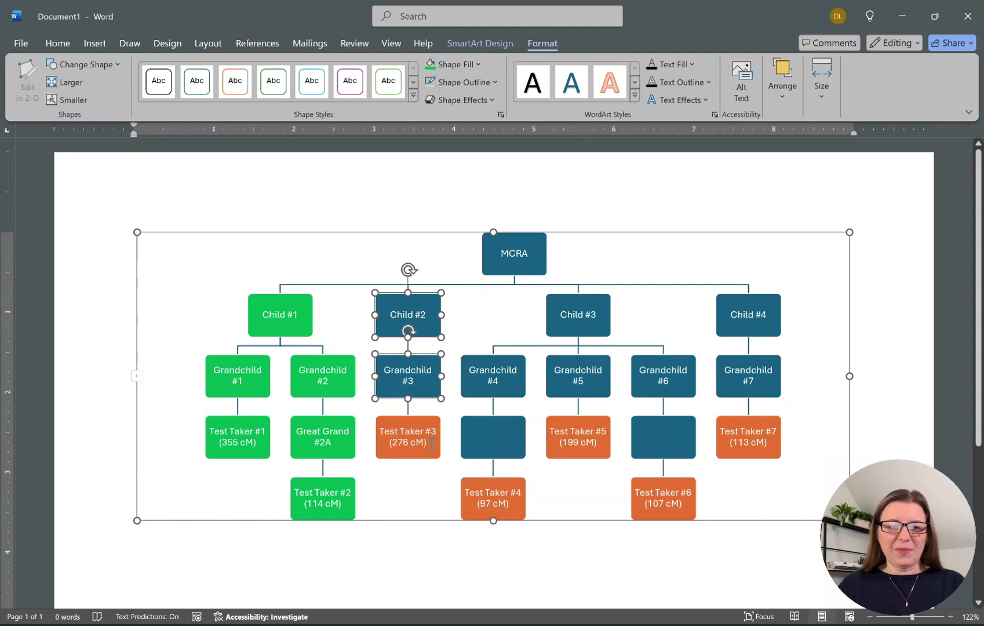
pyautogui.keyDown('shift'); pyautogui.click(432, 445); pyautogui.keyUp('shift')
pyautogui.click(477, 64)
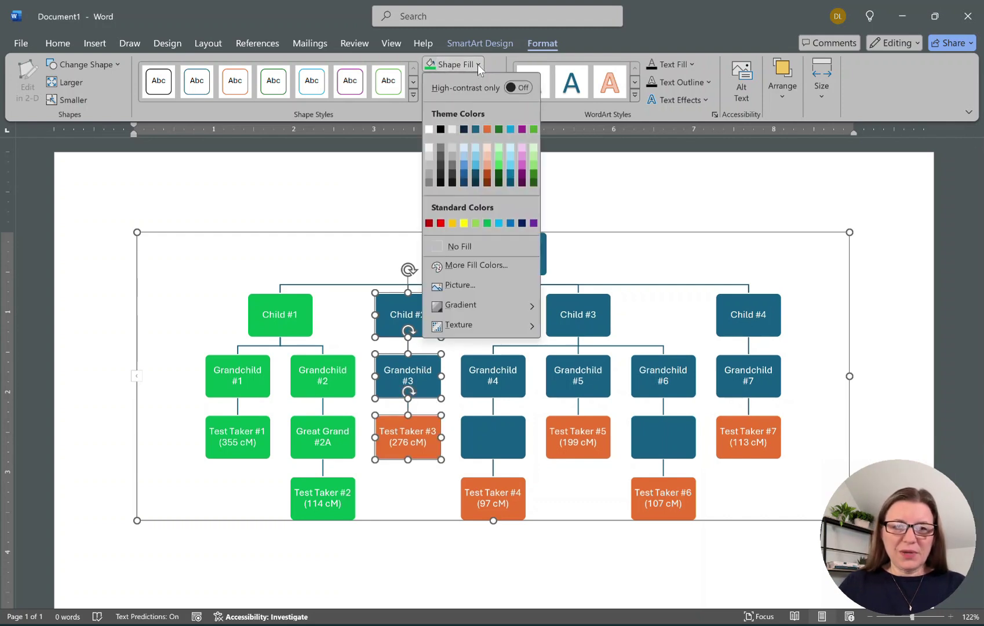
pyautogui.click(533, 223)
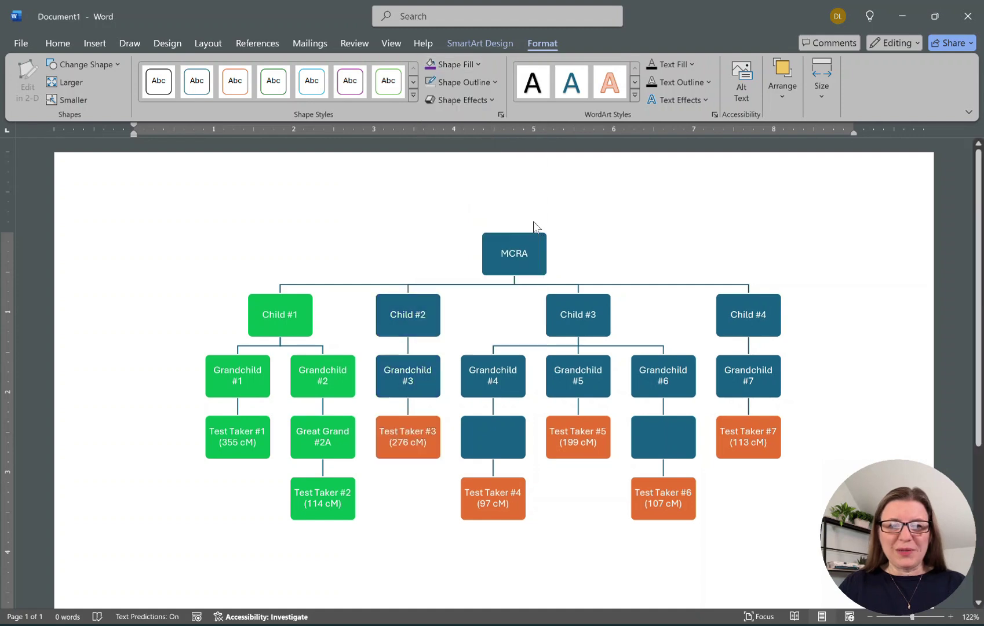
# Fill Child #3, Grandchildren #4–#6, the blank boxes and Test Takers #4–#6 blue.
pyautogui.click(580, 317)
pyautogui.keyDown('ctrl'); pyautogui.click(516, 388); pyautogui.keyUp('ctrl')
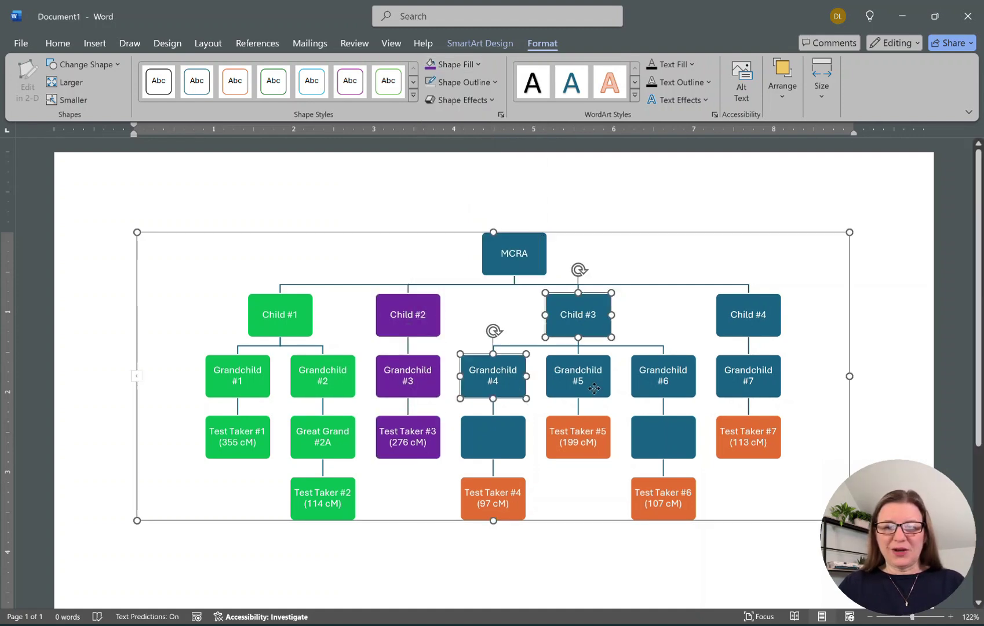
pyautogui.keyDown('ctrl'); pyautogui.click(594, 388); pyautogui.keyUp('ctrl')
pyautogui.keyDown('ctrl'); pyautogui.click(659, 384); pyautogui.keyUp('ctrl')
pyautogui.keyDown('ctrl'); pyautogui.click(661, 446); pyautogui.keyUp('ctrl')
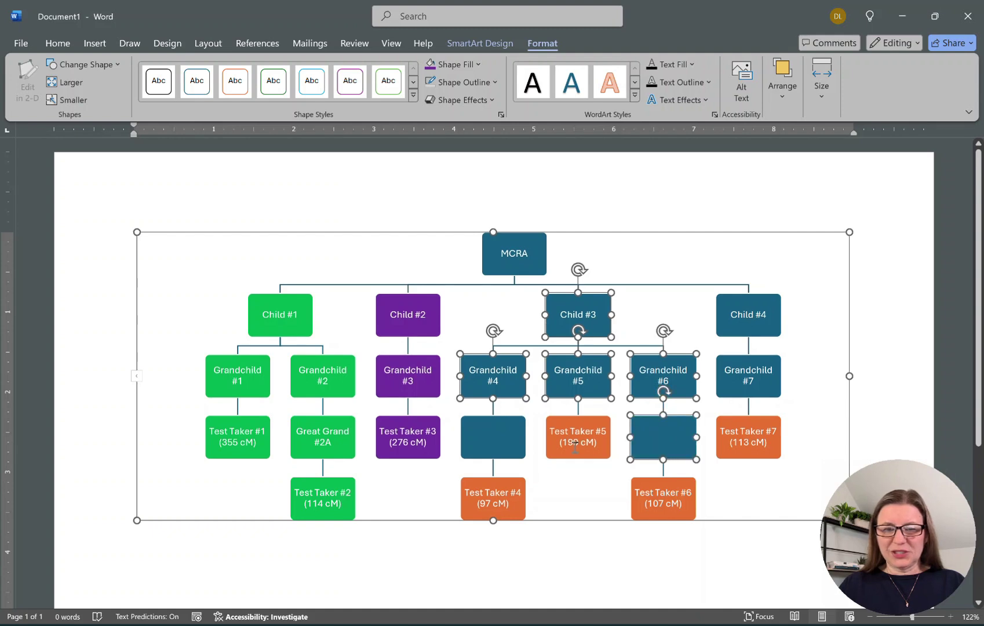
pyautogui.keyDown('ctrl'); pyautogui.click(574, 449); pyautogui.keyUp('ctrl')
pyautogui.keyDown('ctrl'); pyautogui.click(503, 447); pyautogui.keyUp('ctrl')
pyautogui.keyDown('ctrl'); pyautogui.click(514, 495); pyautogui.keyUp('ctrl')
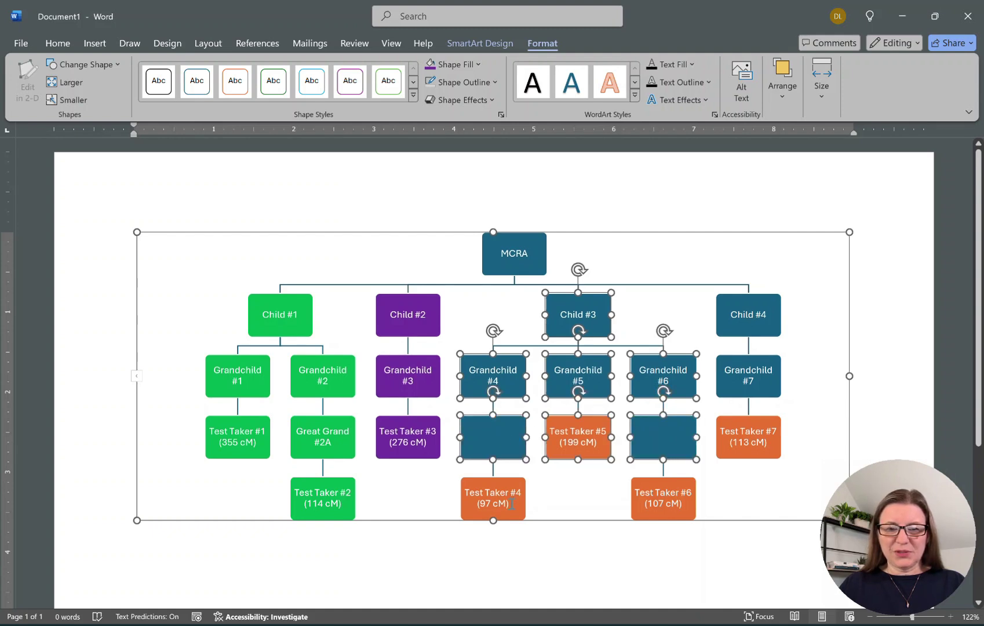
pyautogui.keyDown('ctrl'); pyautogui.click(677, 495); pyautogui.keyUp('ctrl')
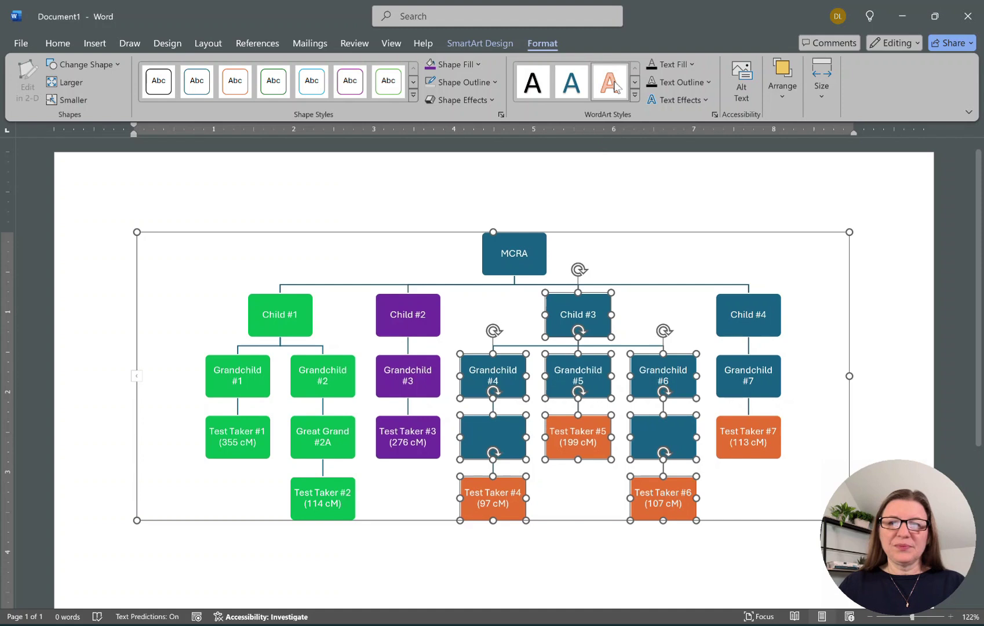
pyautogui.click(463, 64)
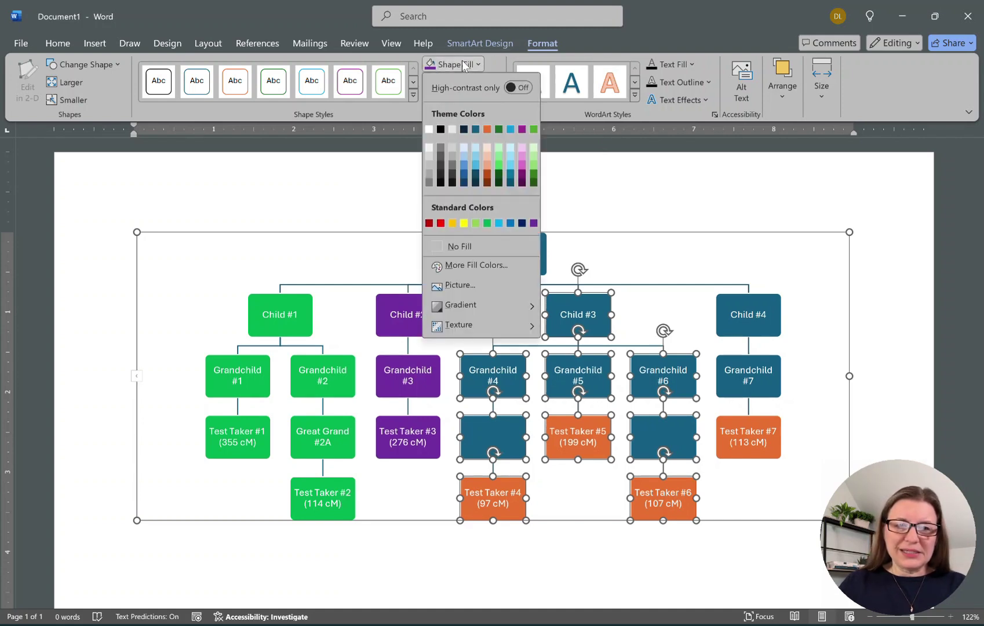
pyautogui.click(511, 224)
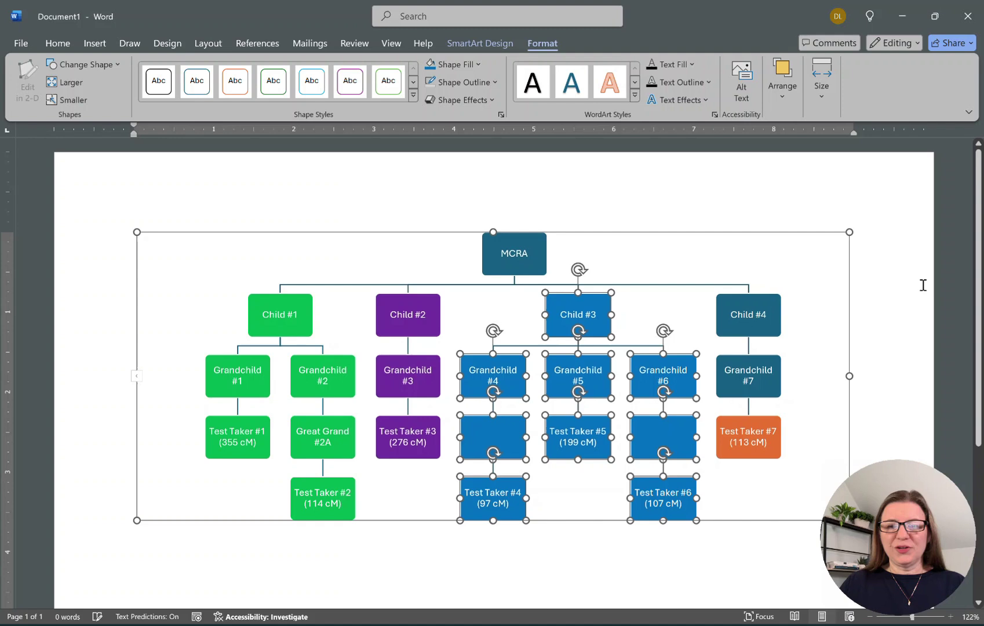
# Fill Child #4, Grandchild #7 and Test Taker #7 dark red, then deselect the diagram.
pyautogui.click(774, 326)
pyautogui.keyDown('shift'); pyautogui.click(762, 384); pyautogui.keyUp('shift')
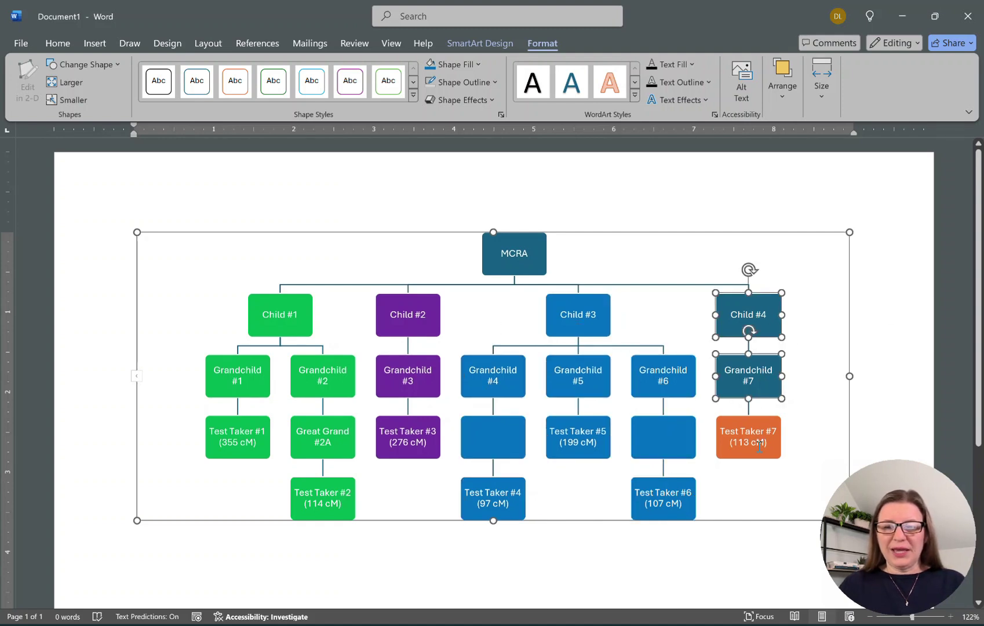
pyautogui.keyDown('shift'); pyautogui.click(759, 445); pyautogui.keyUp('shift')
pyautogui.click(471, 63)
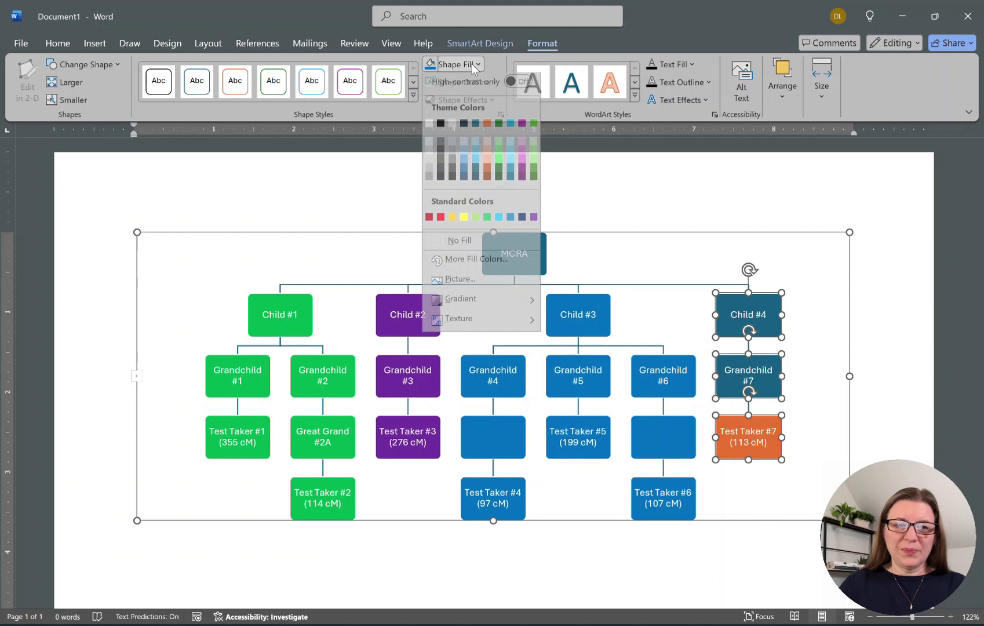
pyautogui.click(440, 223)
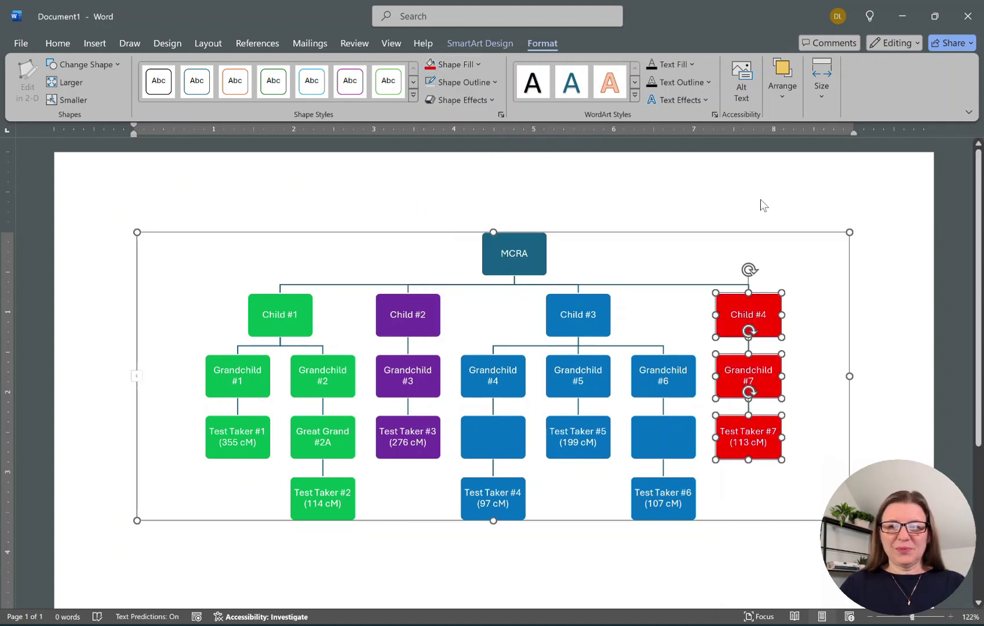
pyautogui.click(443, 66)
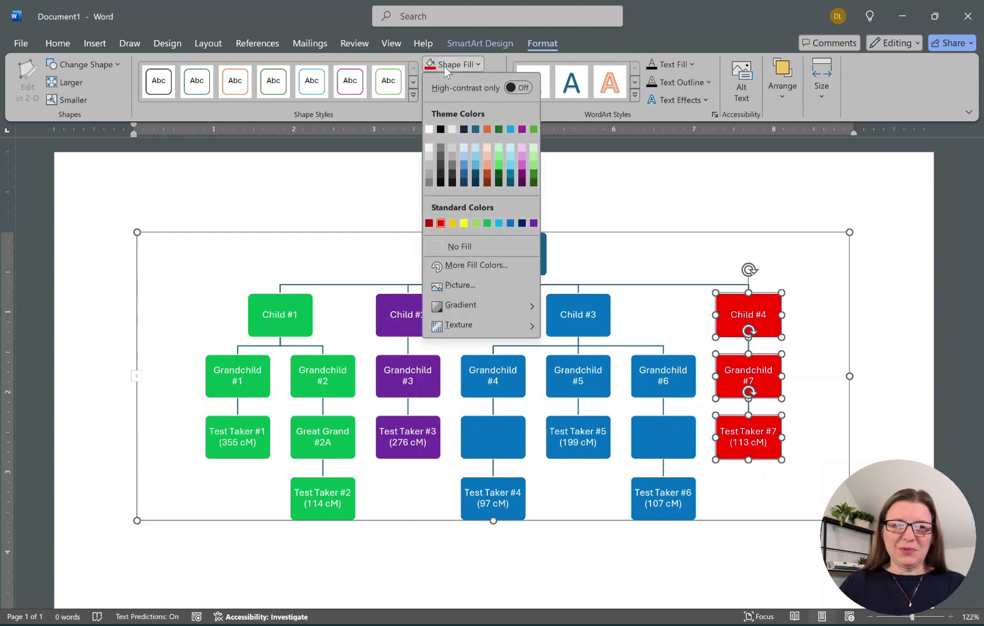
pyautogui.click(433, 243)
pyautogui.hotkey('ctrl', 'z')
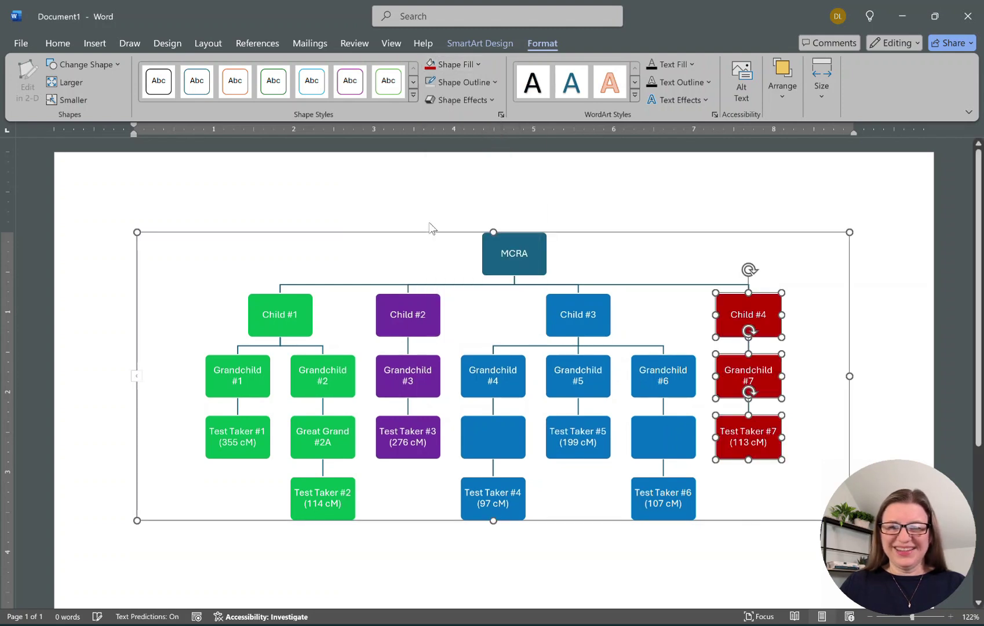
pyautogui.click(850, 211)
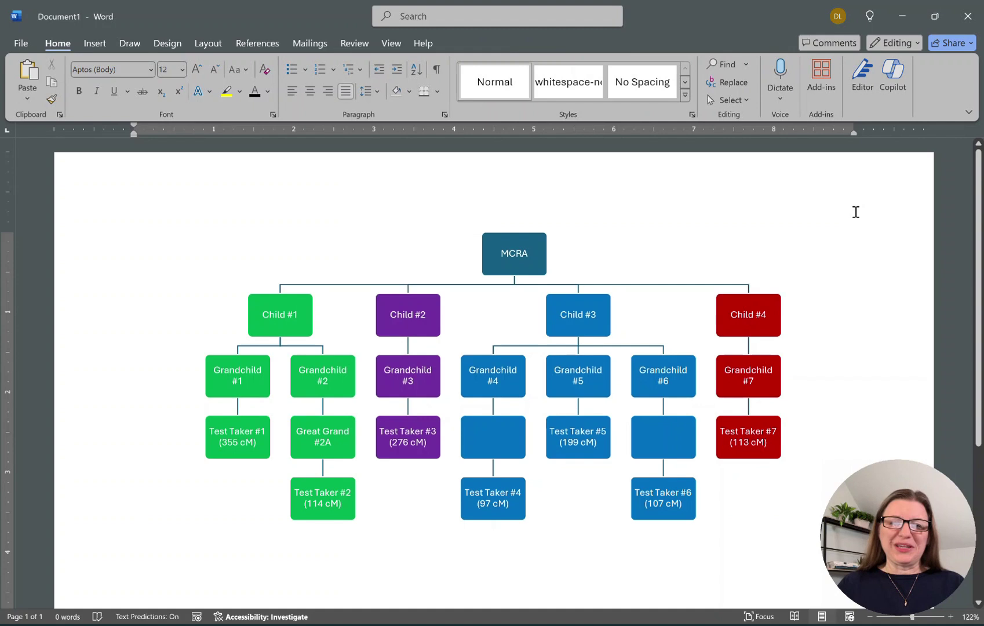
# Fill the MCRA box black.
pyautogui.click(527, 258)
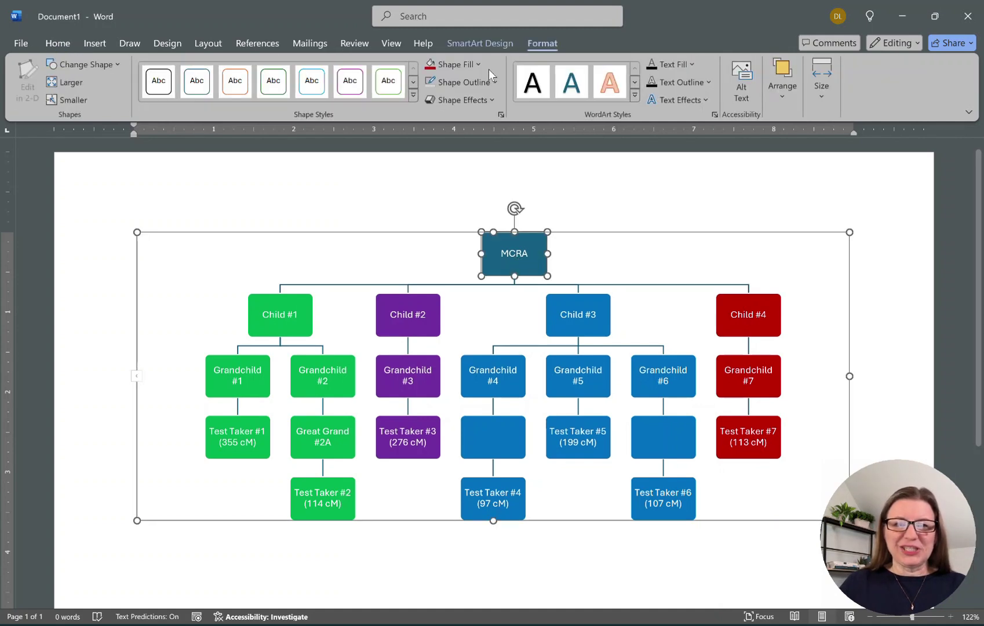
pyautogui.click(454, 65)
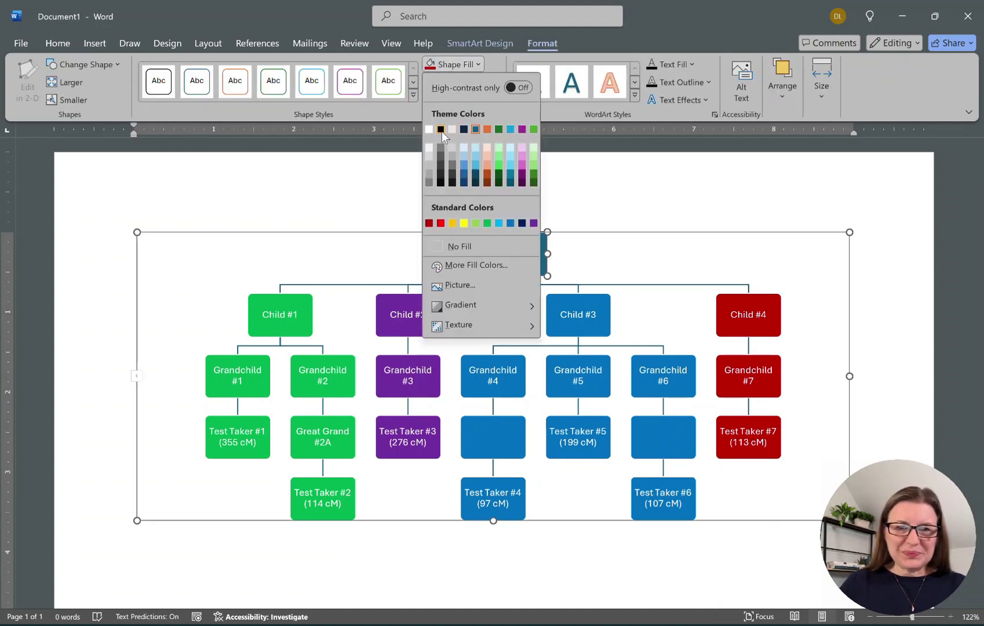
pyautogui.click(448, 127)
pyautogui.click(875, 237)
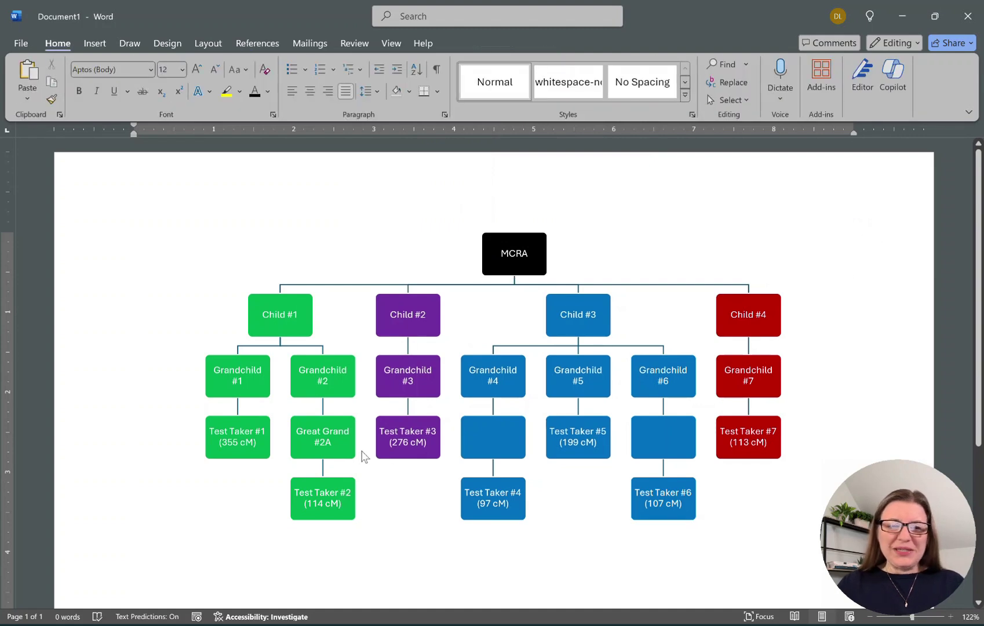
# Make the text of all seven Test Taker boxes black.
pyautogui.click(268, 445)
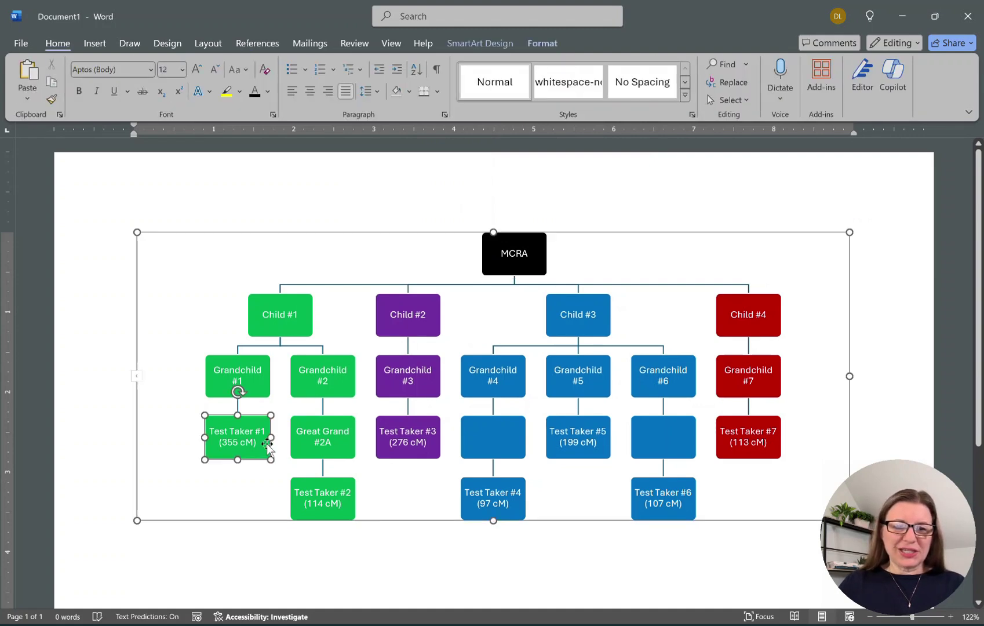
pyautogui.keyDown('ctrl'); pyautogui.click(301, 489); pyautogui.keyUp('ctrl')
pyautogui.keyDown('ctrl'); pyautogui.click(418, 455); pyautogui.keyUp('ctrl')
pyautogui.keyDown('ctrl'); pyautogui.click(466, 502); pyautogui.keyUp('ctrl')
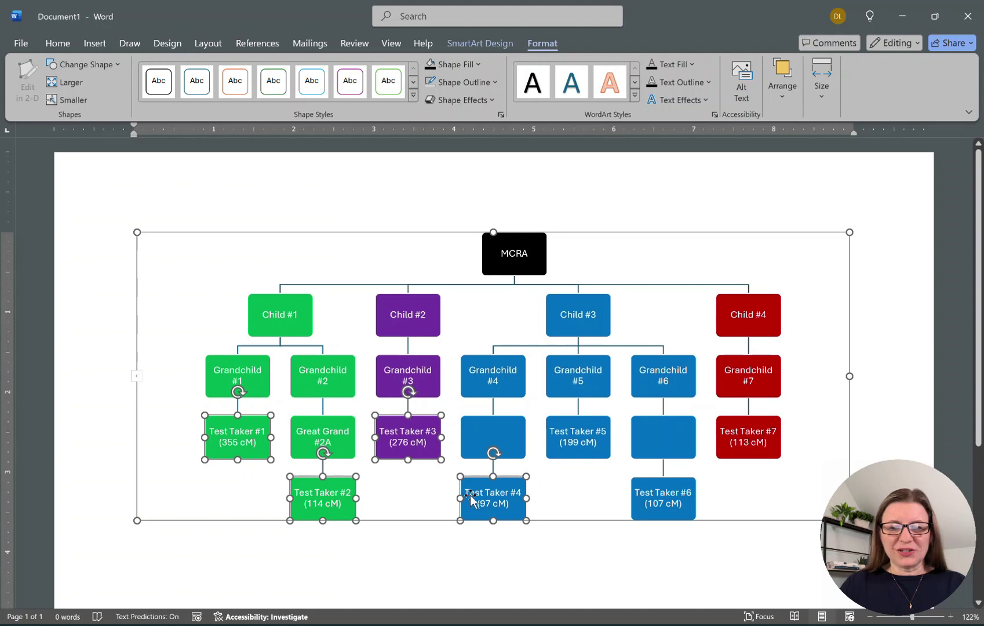
pyautogui.keyDown('ctrl'); pyautogui.click(580, 437); pyautogui.keyUp('ctrl')
pyautogui.keyDown('ctrl'); pyautogui.click(659, 494); pyautogui.keyUp('ctrl')
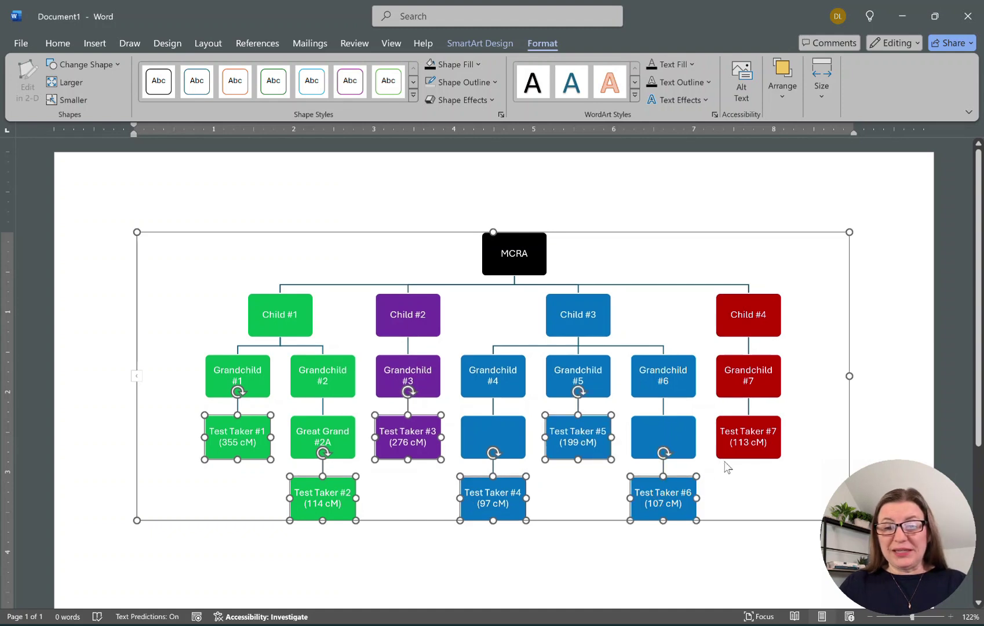
pyautogui.keyDown('ctrl'); pyautogui.click(733, 451); pyautogui.keyUp('ctrl')
pyautogui.press('shift')
pyautogui.press('shift')
pyautogui.press('shift')
pyautogui.press('shift')
pyautogui.press('shift')
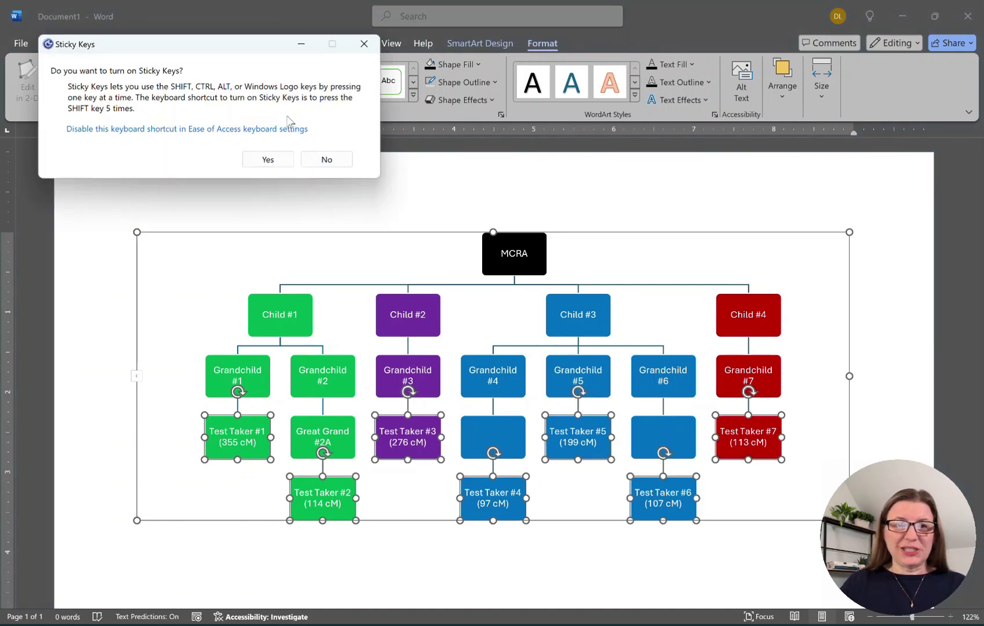
pyautogui.click(364, 44)
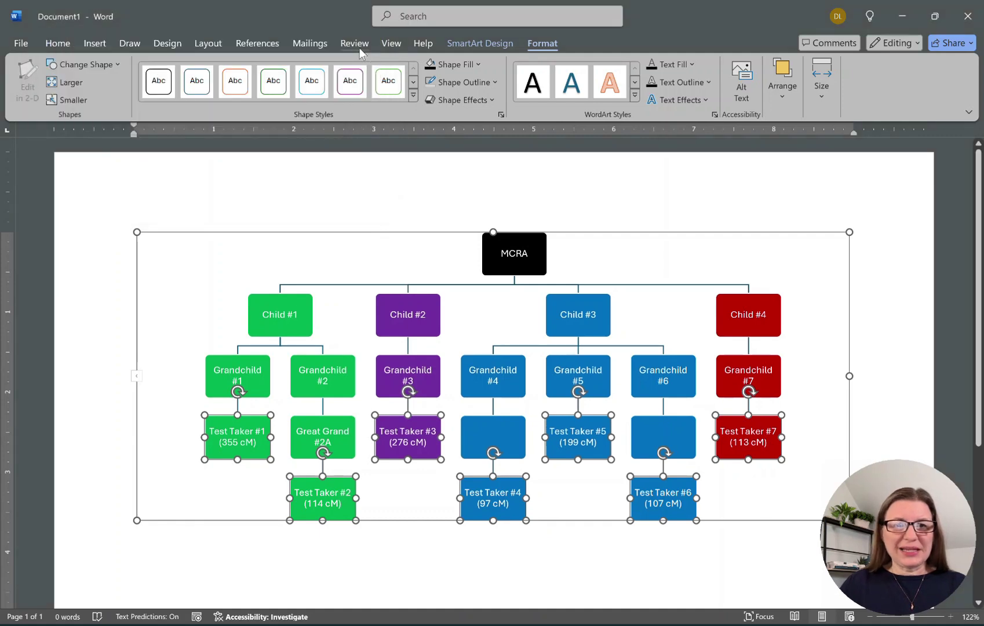
pyautogui.click(58, 51)
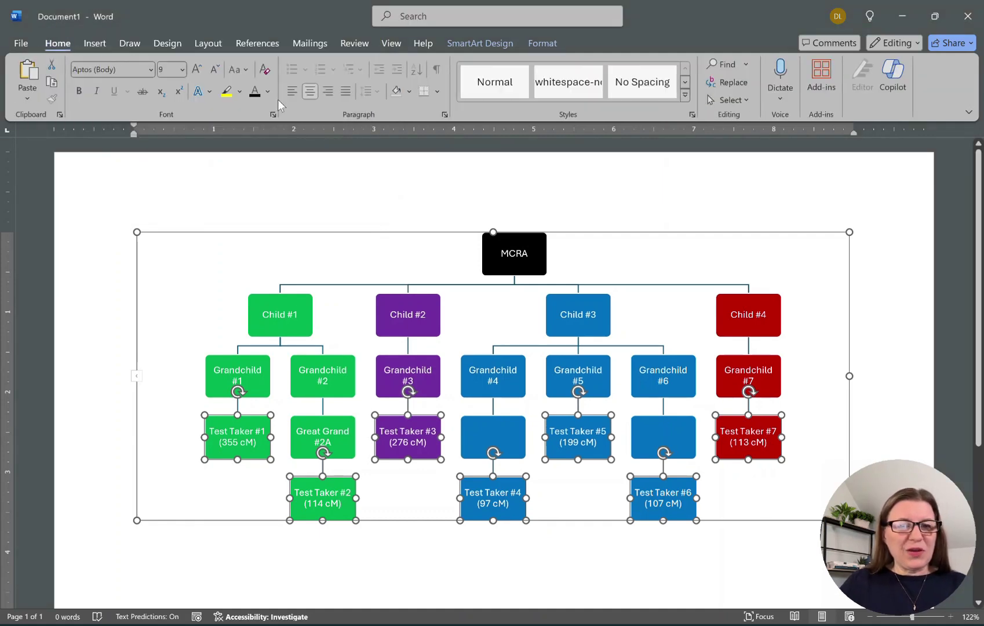
pyautogui.click(255, 91)
pyautogui.click(901, 248)
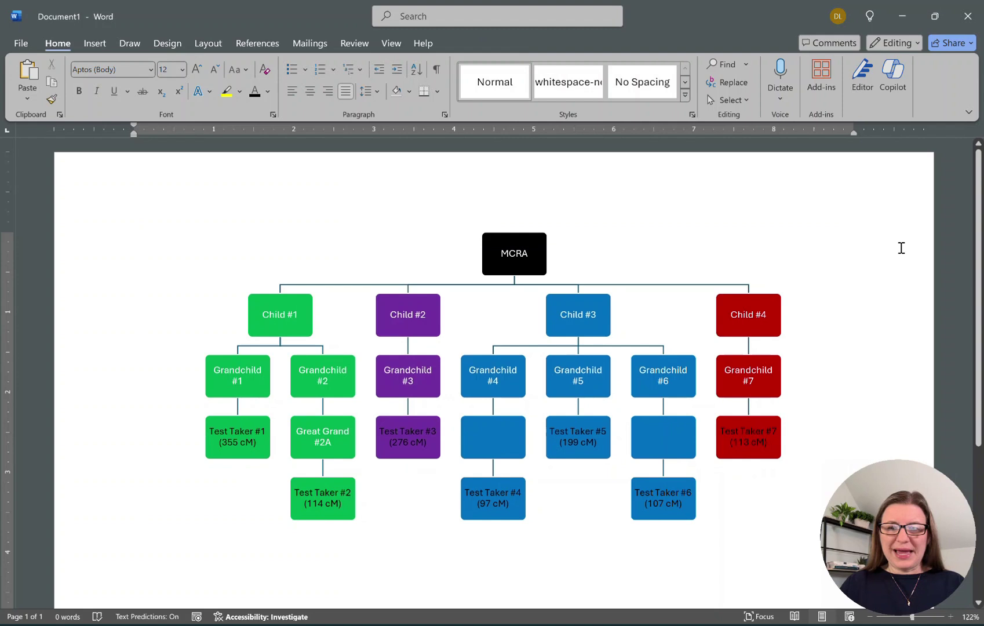